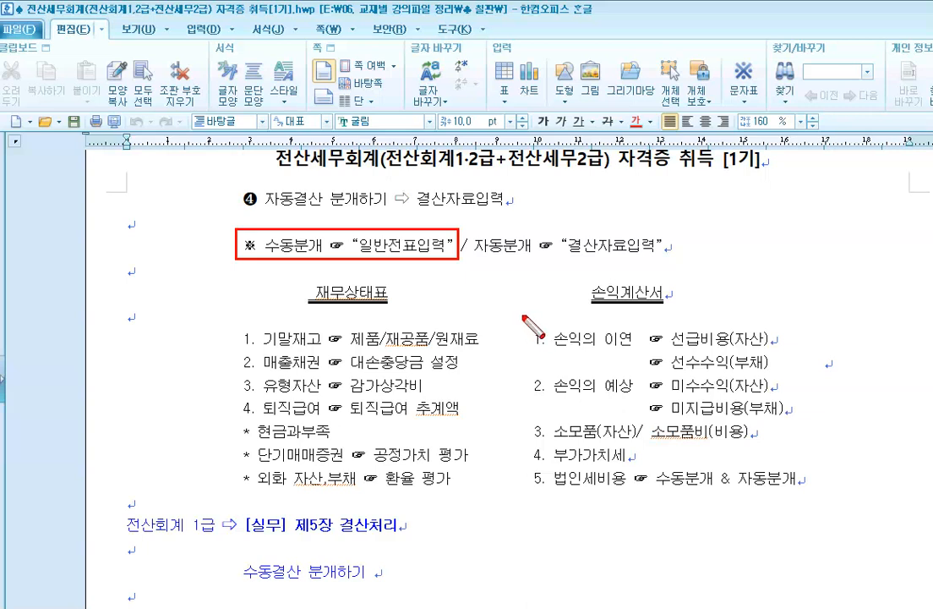
Step: Frame the 자동분개 ☞ “결산자료입력” part of the ※ line with a red rectangle, and clear the screen annotations
{"action": "left_click_drag", "start_coordinate": [471, 224], "coordinate": [673, 256]}
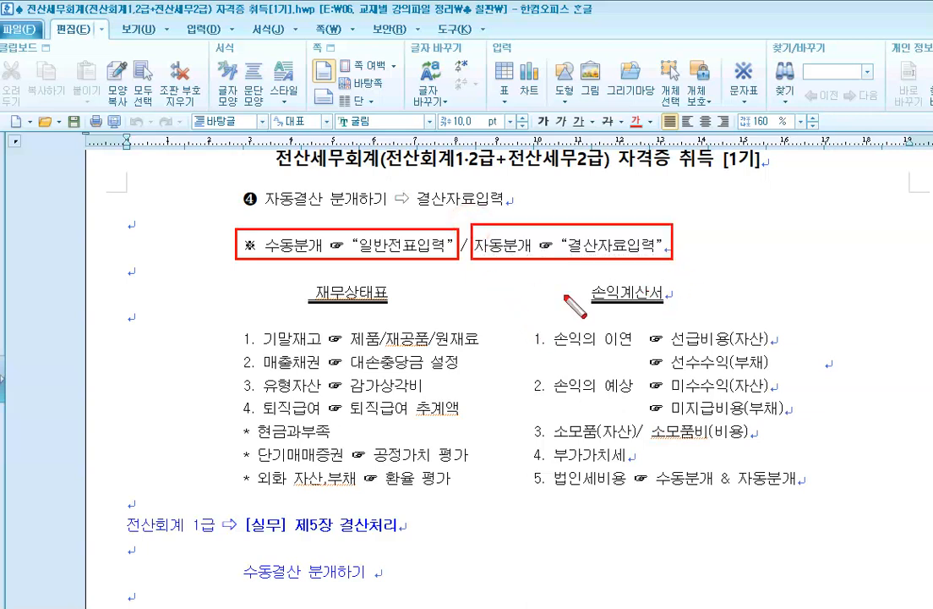
{"action": "key", "text": "Escape"}
{"action": "left_click", "coordinate": [256, 205]}
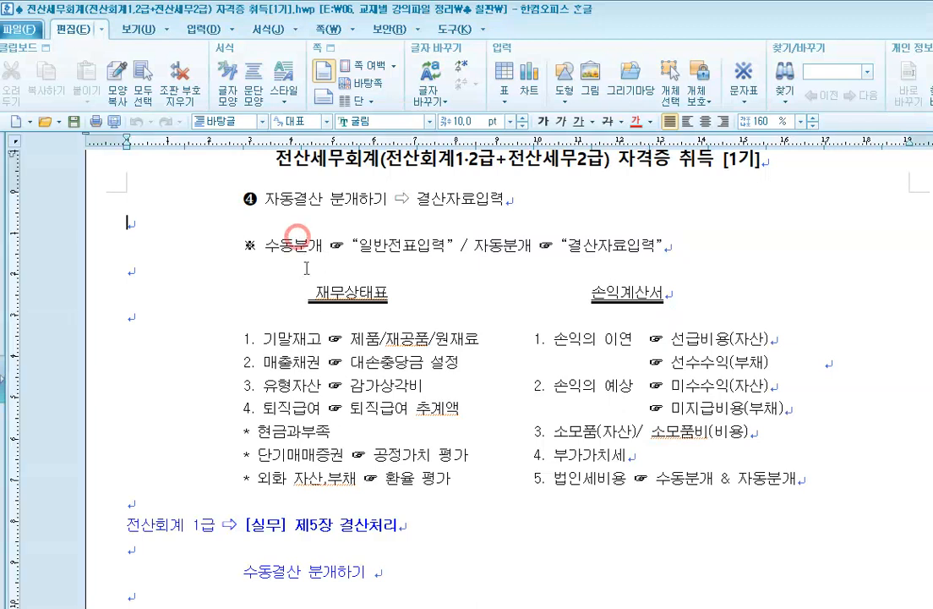
Step: Change 수동분개 to 수동결산 in the ※ line above the two statement lists
{"action": "left_click", "coordinate": [297, 245]}
{"action": "type", "text": "결"}
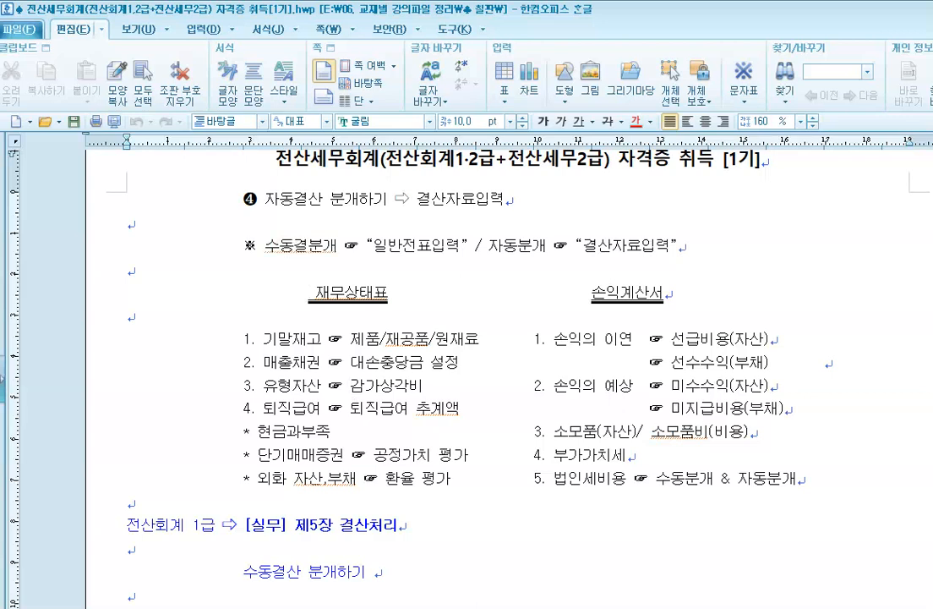
{"action": "type", "text": "산"}
{"action": "key", "text": "Delete"}
{"action": "key", "text": "Delete"}
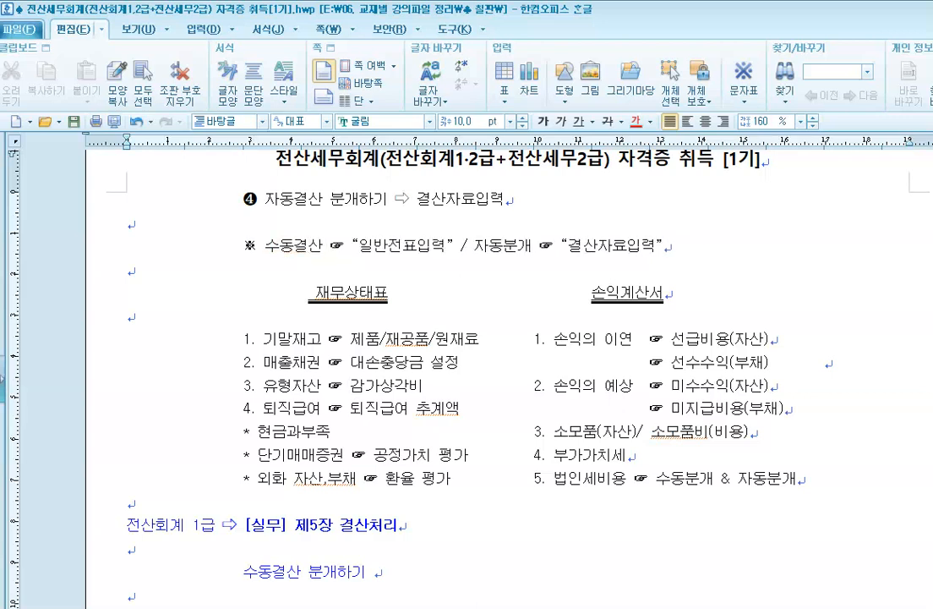
Step: Change 자동분개 to 자동결산 in the same ※ line and save the document
{"action": "left_click", "coordinate": [505, 247]}
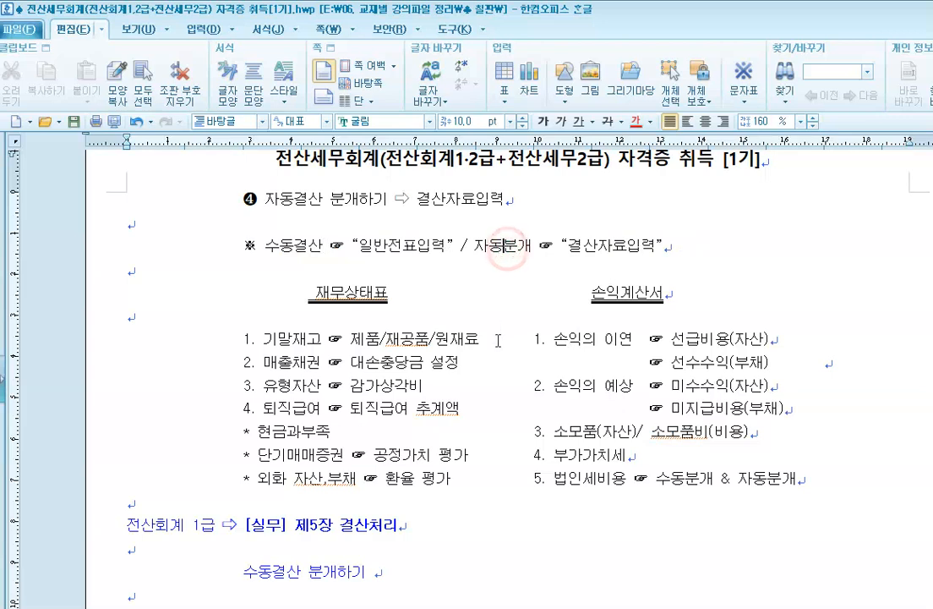
{"action": "key", "text": "Delete"}
{"action": "key", "text": "Delete"}
{"action": "type", "text": "결"}
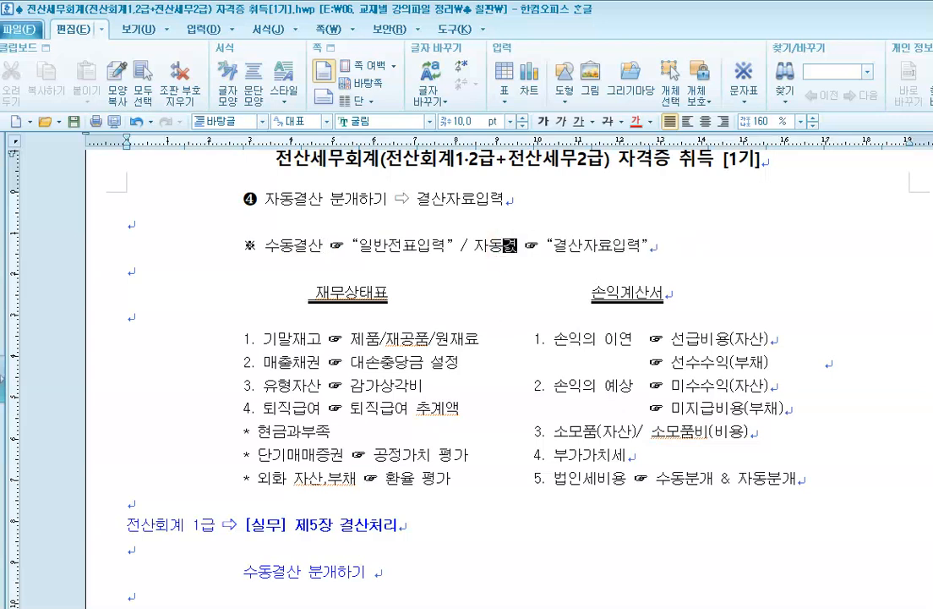
{"action": "type", "text": "산"}
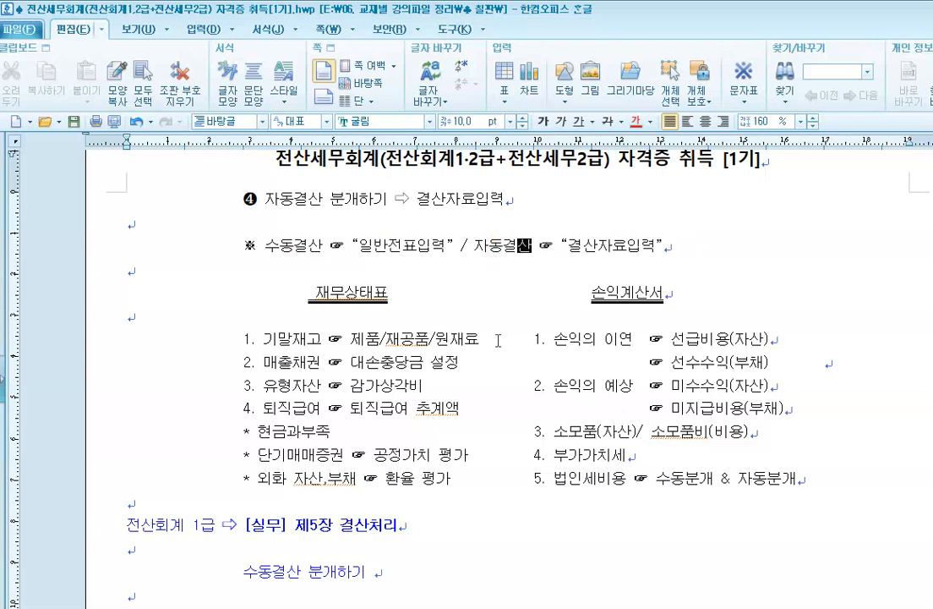
{"action": "left_click", "coordinate": [430, 247]}
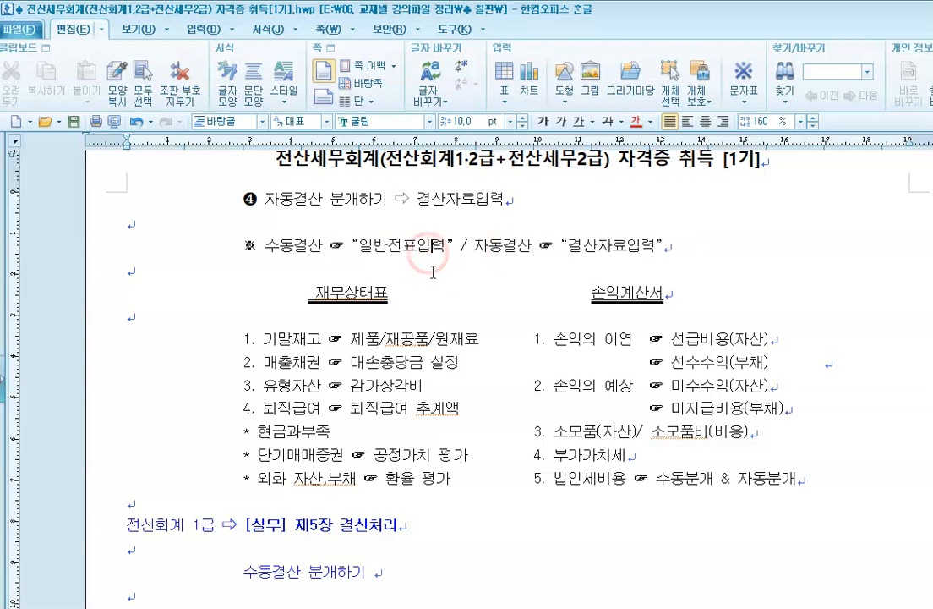
{"action": "left_click", "coordinate": [75, 123]}
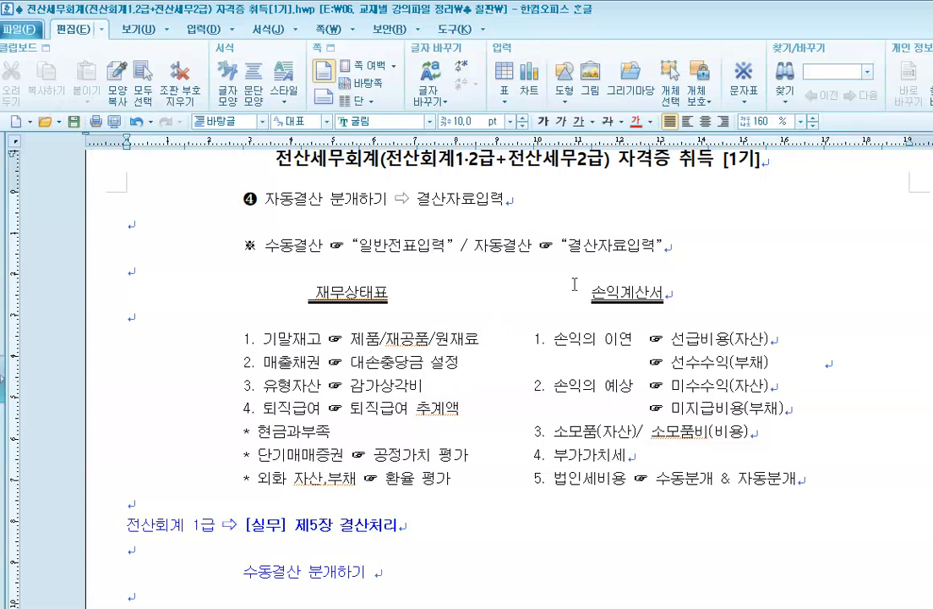
Step: Go through the closing items listed under 재무상태표, from 기말재고 down to 외화 자산,부채
{"action": "left_click", "coordinate": [484, 245]}
{"action": "scroll", "coordinate": [322, 363], "scroll_direction": "down", "scroll_amount": 1}
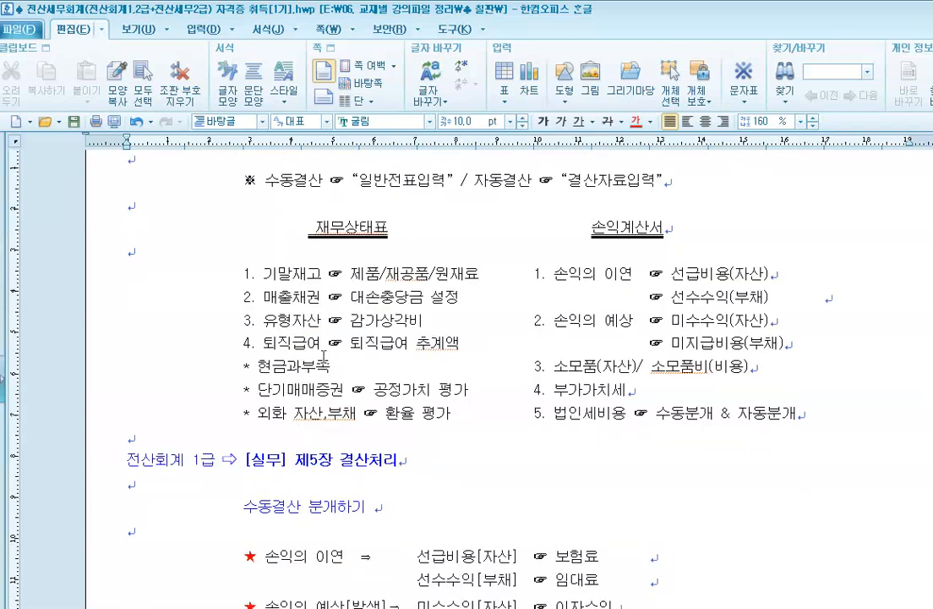
{"action": "scroll", "coordinate": [324, 356], "scroll_direction": "up", "scroll_amount": 1}
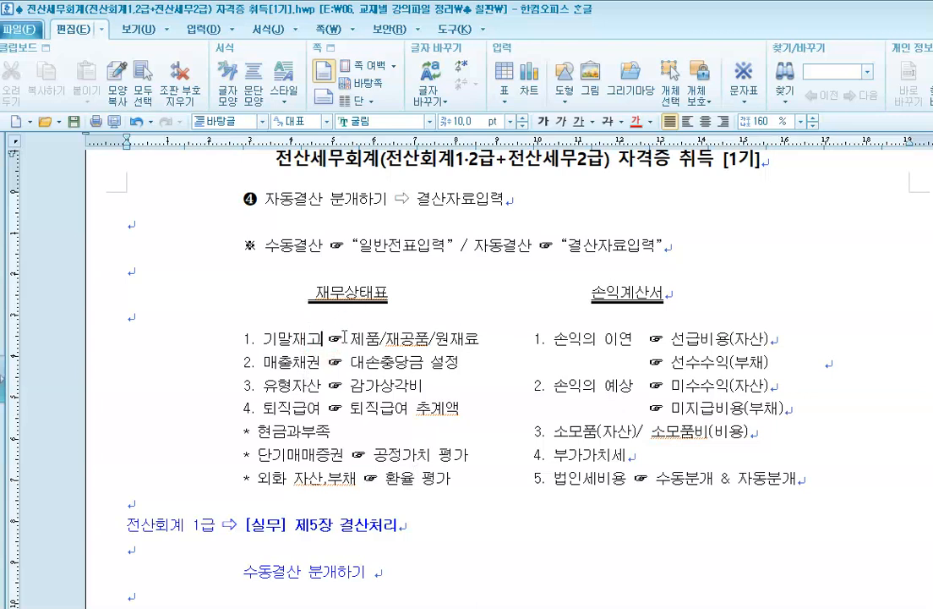
{"action": "left_click", "coordinate": [295, 341]}
{"action": "left_click", "coordinate": [251, 336]}
{"action": "left_click", "coordinate": [284, 342]}
{"action": "left_click", "coordinate": [295, 339]}
{"action": "left_click", "coordinate": [293, 385]}
{"action": "left_click", "coordinate": [277, 387]}
{"action": "left_click", "coordinate": [292, 408]}
{"action": "left_click", "coordinate": [349, 410]}
{"action": "left_click", "coordinate": [425, 410]}
{"action": "left_click", "coordinate": [241, 429]}
{"action": "left_click", "coordinate": [303, 440]}
{"action": "left_click", "coordinate": [329, 433]}
{"action": "double_click", "coordinate": [292, 434]}
{"action": "left_click", "coordinate": [292, 435]}
{"action": "left_click", "coordinate": [288, 456]}
{"action": "left_click", "coordinate": [286, 480]}
Step: Frame items 1 to 4 under 재무상태표 with a red rectangle and label it 자동결산 as a screen annotation
{"action": "left_click_drag", "start_coordinate": [237, 325], "coordinate": [474, 423]}
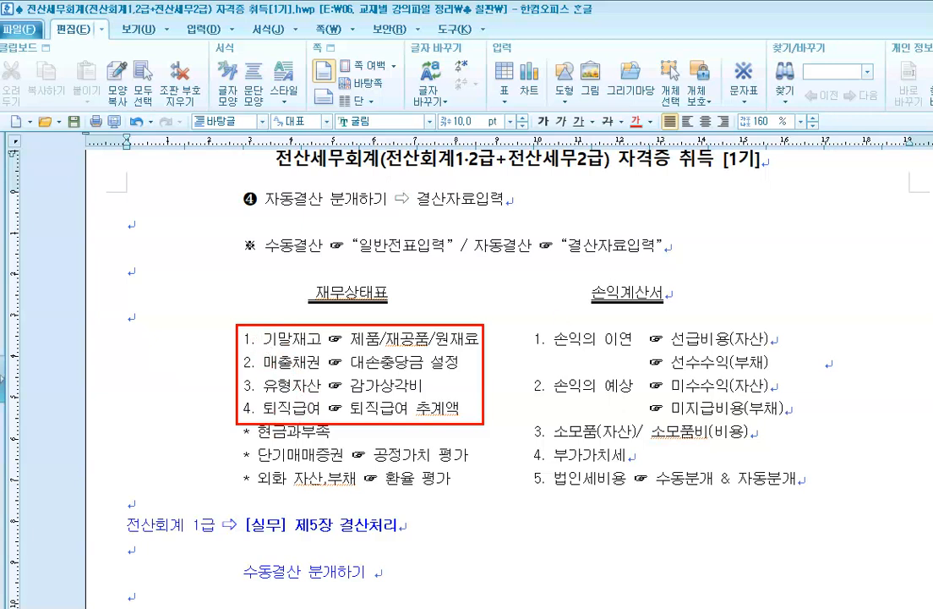
{"action": "left_click", "coordinate": [156, 352]}
{"action": "type", "text": "자동결새"}
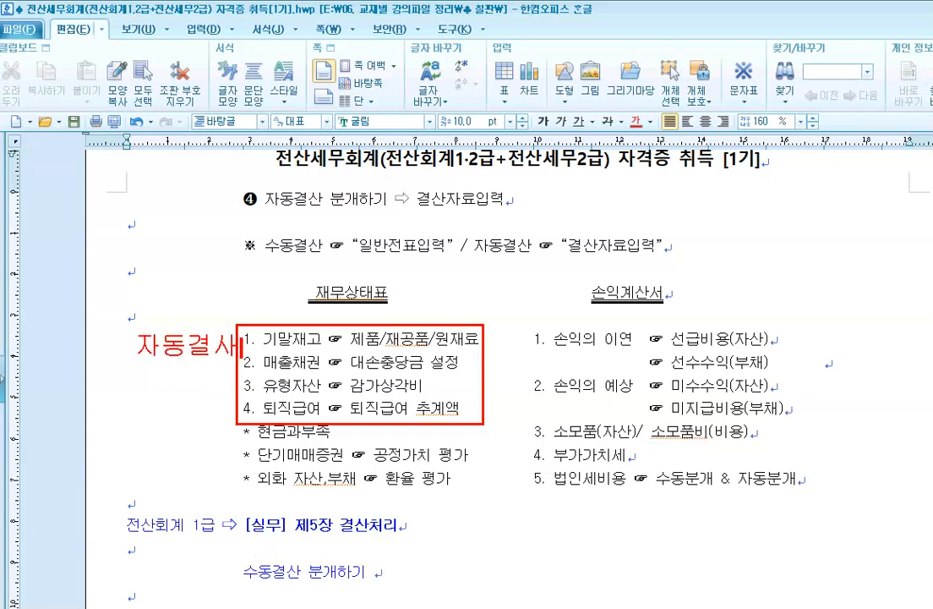
{"action": "type", "text": "ㄴ"}
{"action": "type", "text": "ㄴ"}
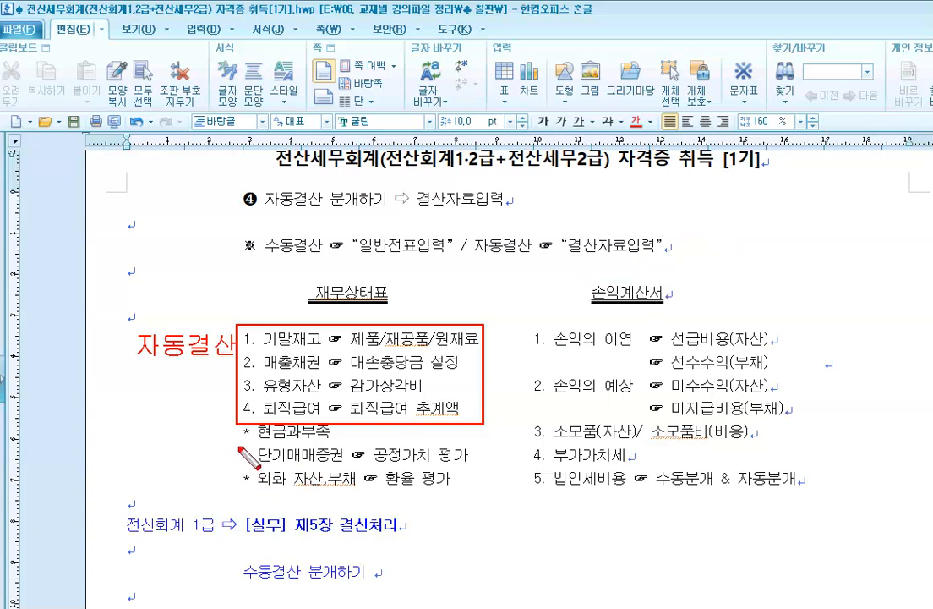
Step: Frame the three asterisked items under 재무상태표 with a red rectangle and label it 수동결산
{"action": "left_click_drag", "start_coordinate": [238, 415], "coordinate": [483, 492]}
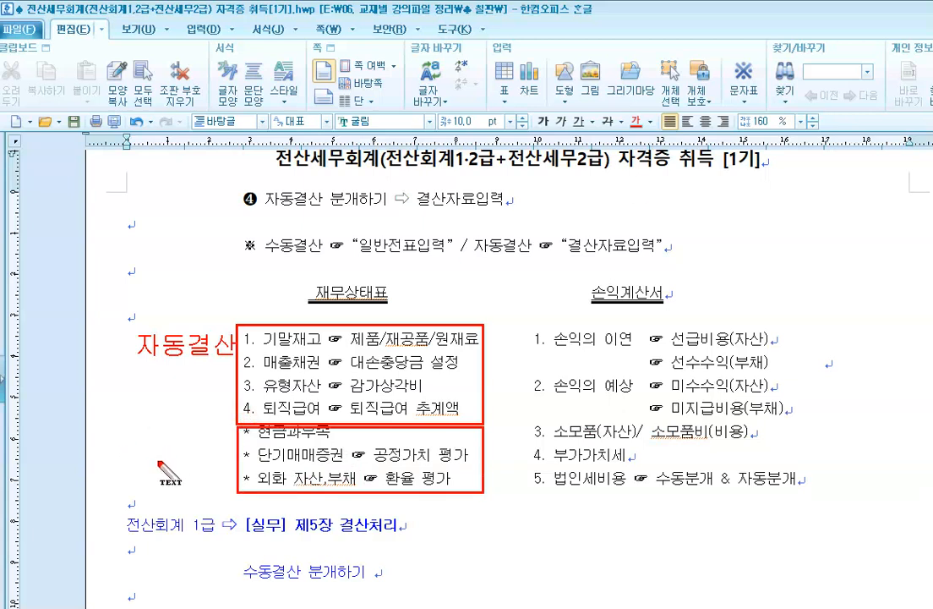
{"action": "left_click", "coordinate": [140, 457]}
{"action": "type", "text": "수동겴"}
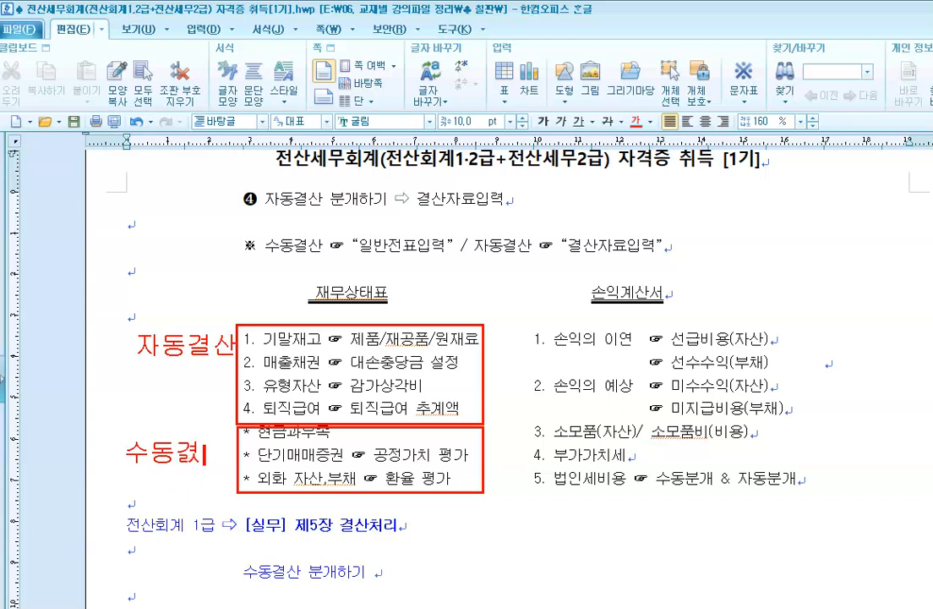
{"action": "type", "text": "산"}
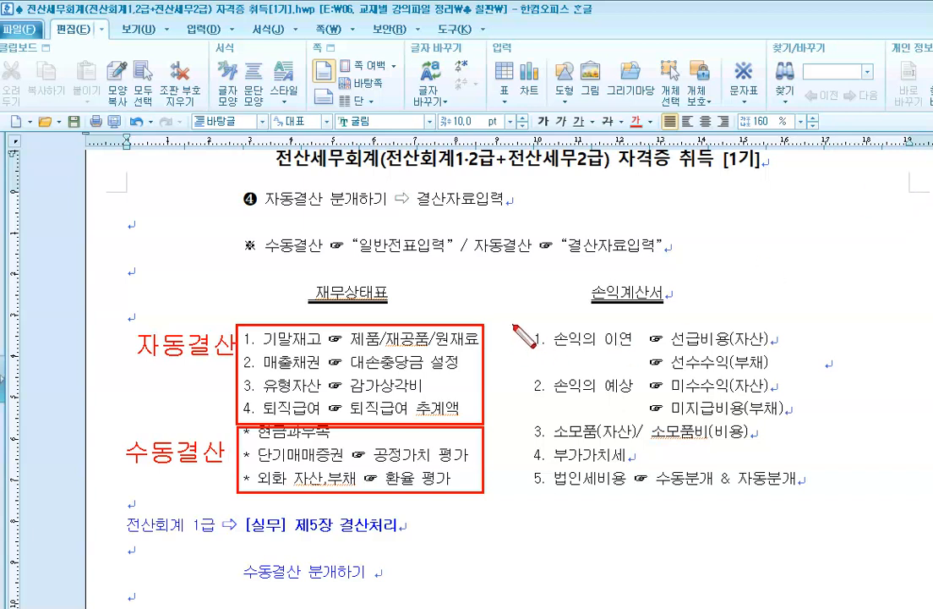
Step: Frame all five items under 손익계산서 with a red rectangle and label it 수동결산
{"action": "mouse_move", "coordinate": [522, 320]}
{"action": "left_mouse_down"}
{"action": "mouse_move", "coordinate": [708, 495]}
{"action": "mouse_move", "coordinate": [810, 499]}
{"action": "left_mouse_up"}
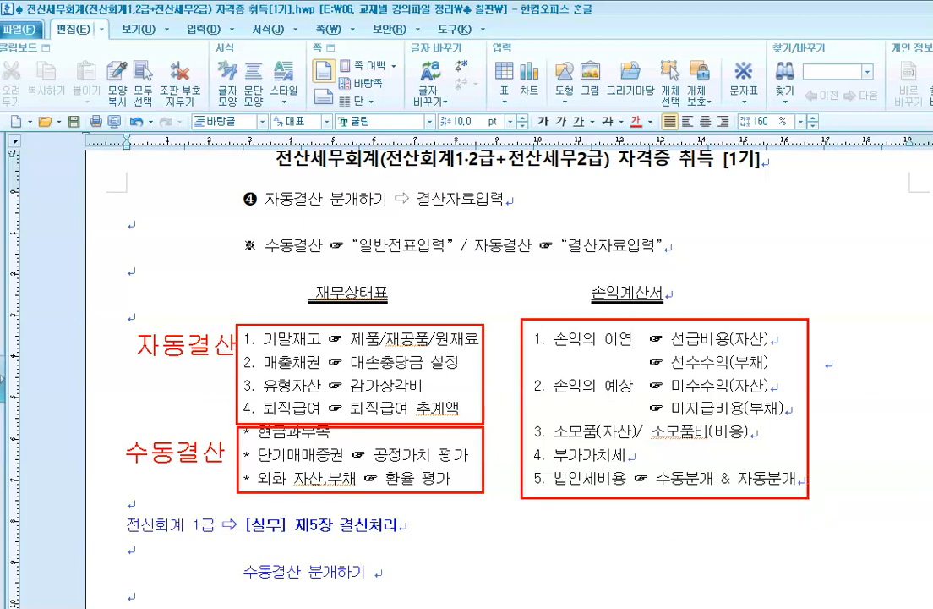
{"action": "left_click_drag", "start_coordinate": [821, 370], "coordinate": [820, 392]}
{"action": "type", "text": "수"}
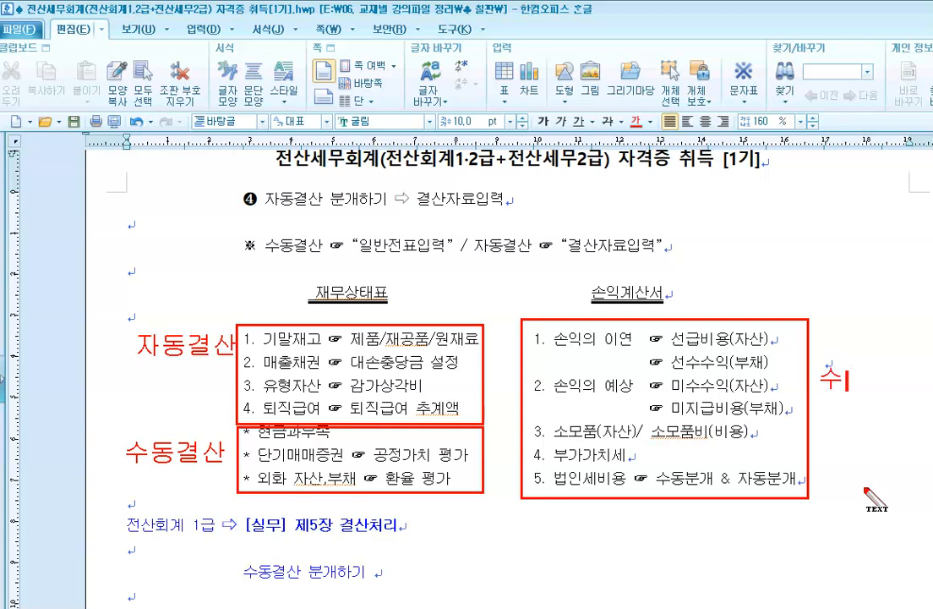
{"action": "type", "text": "동"}
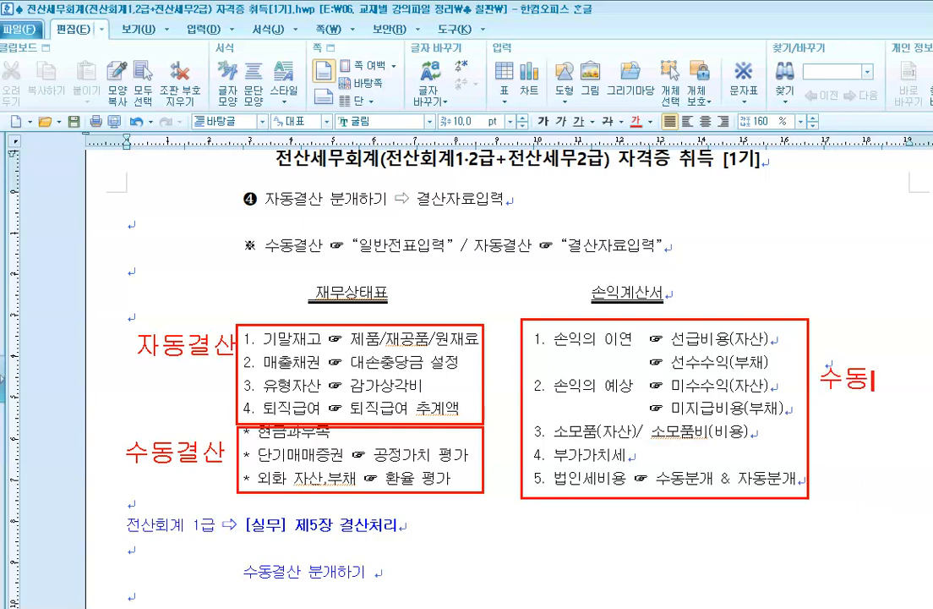
{"action": "type", "text": "결산"}
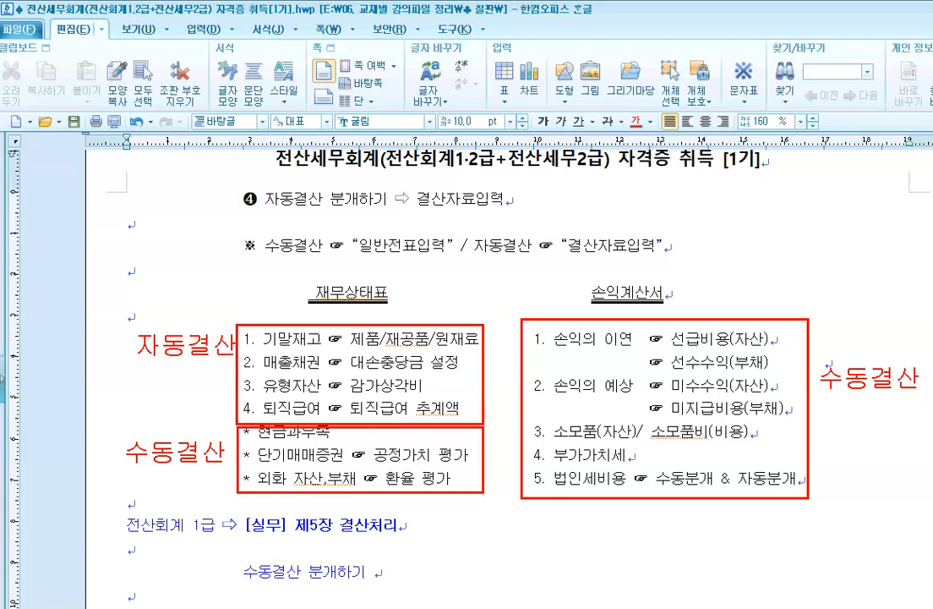
Step: Circle 수동분개, 자동분개 and 법인세비용 in item 5 with green ellipses, and clear all screen annotations
{"action": "left_click_drag", "start_coordinate": [651, 470], "coordinate": [656, 474]}
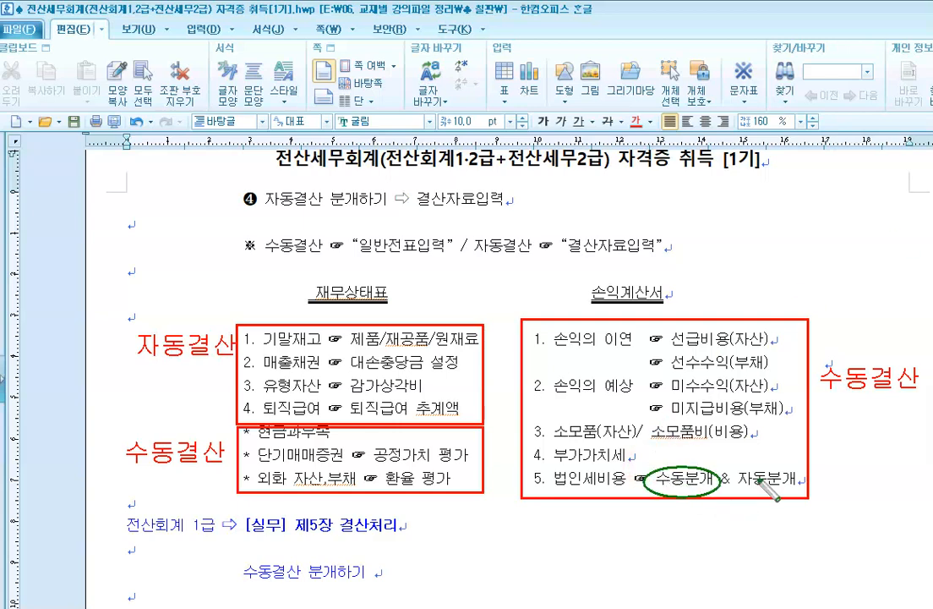
{"action": "left_click_drag", "start_coordinate": [734, 463], "coordinate": [801, 497]}
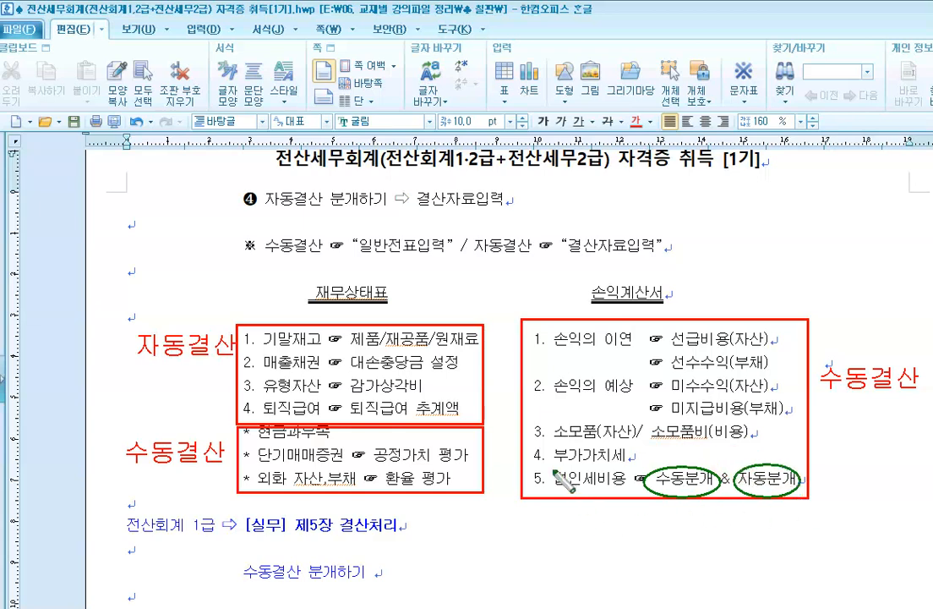
{"action": "left_click_drag", "start_coordinate": [548, 469], "coordinate": [651, 499]}
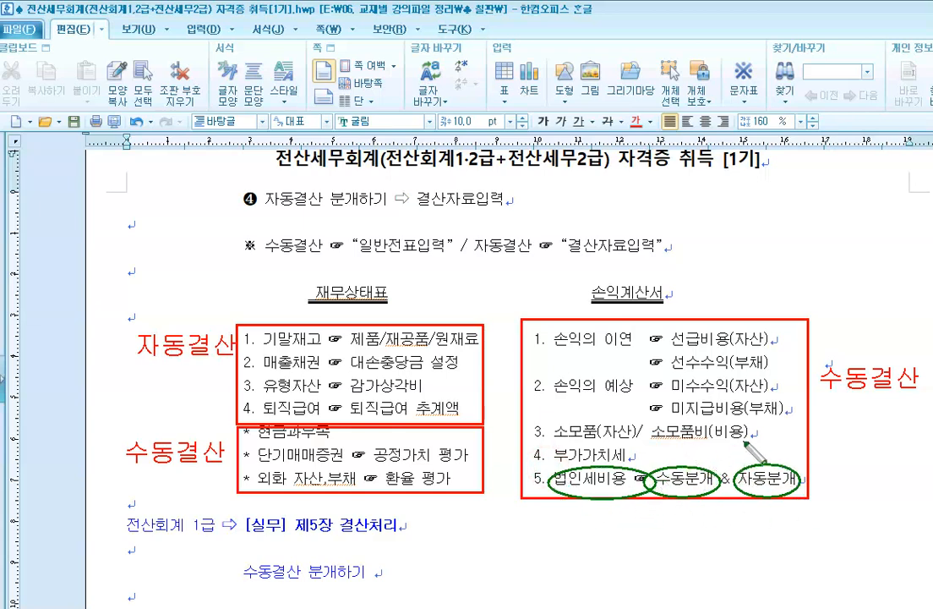
{"action": "key", "text": "Escape"}
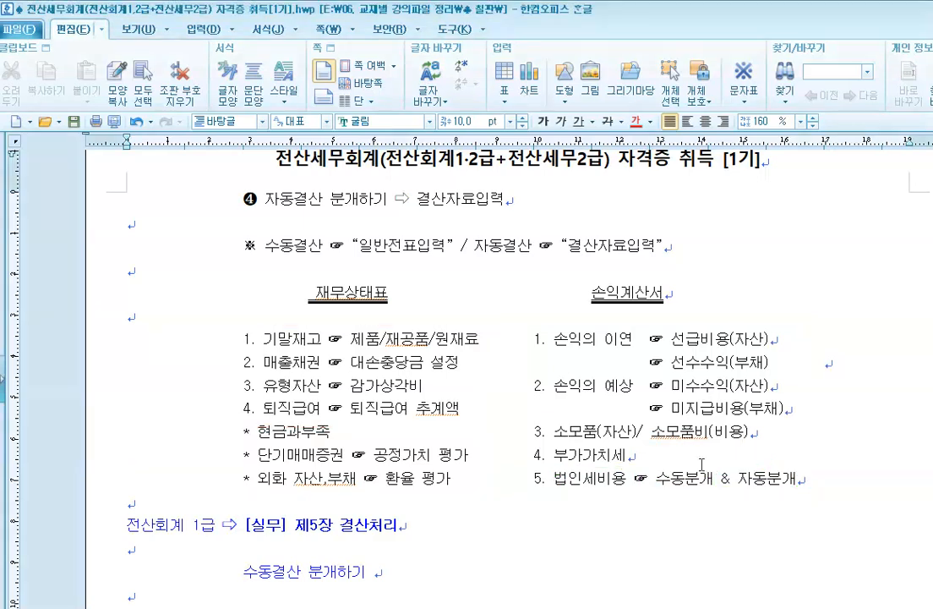
Step: Change the 법인세비용 item under 손익계산서 to 수동결산 & 자동결산 and save the document
{"action": "left_click", "coordinate": [690, 479]}
{"action": "key", "text": "Delete"}
{"action": "key", "text": "Delete"}
{"action": "type", "text": "산"}
{"action": "key", "text": "Right"}
{"action": "key", "text": "Right"}
{"action": "key", "text": "Right"}
{"action": "key", "text": "Right"}
{"action": "key", "text": "Right"}
{"action": "key", "text": "Delete"}
{"action": "key", "text": "Delete"}
{"action": "type", "text": "결산"}
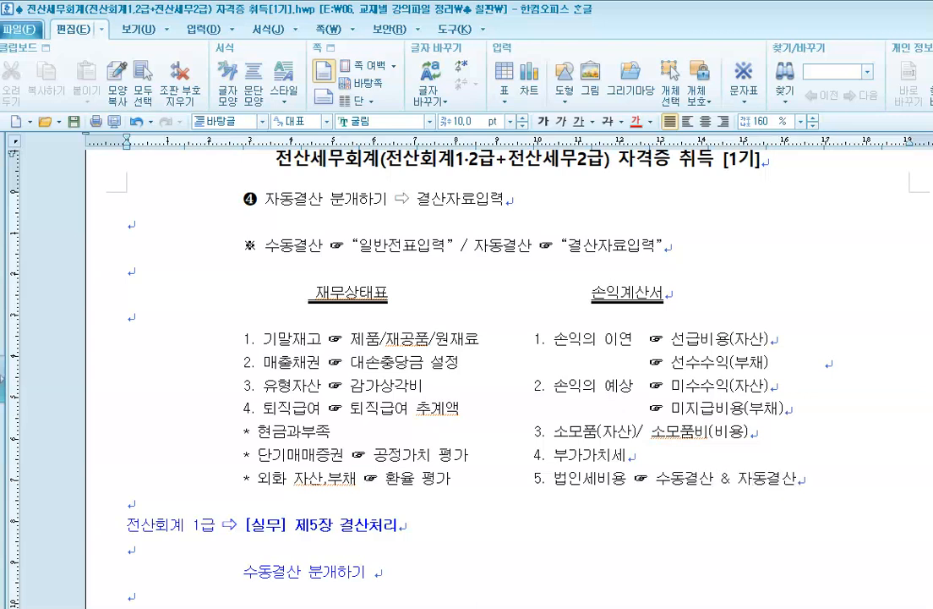
{"action": "left_click", "coordinate": [533, 340]}
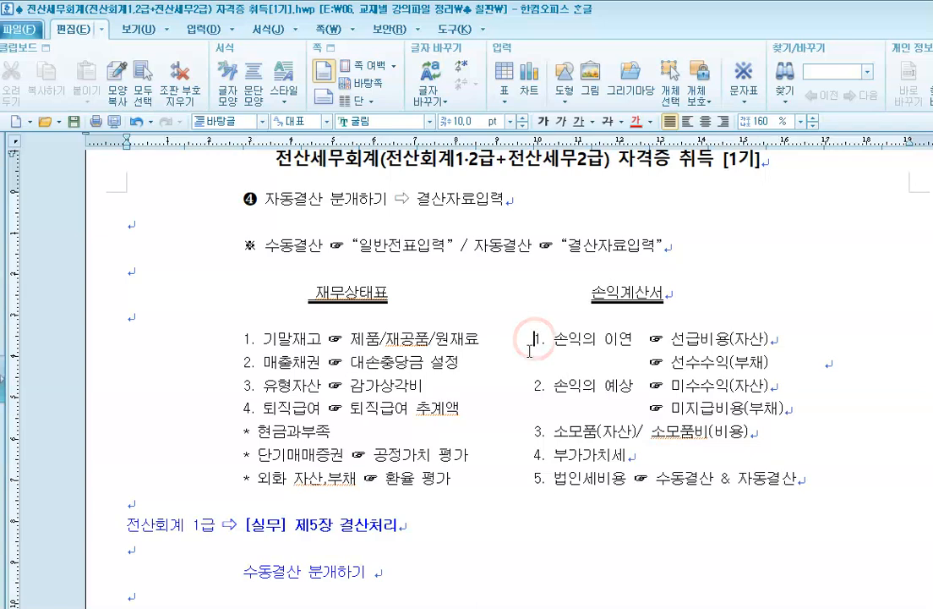
{"action": "left_click", "coordinate": [75, 121]}
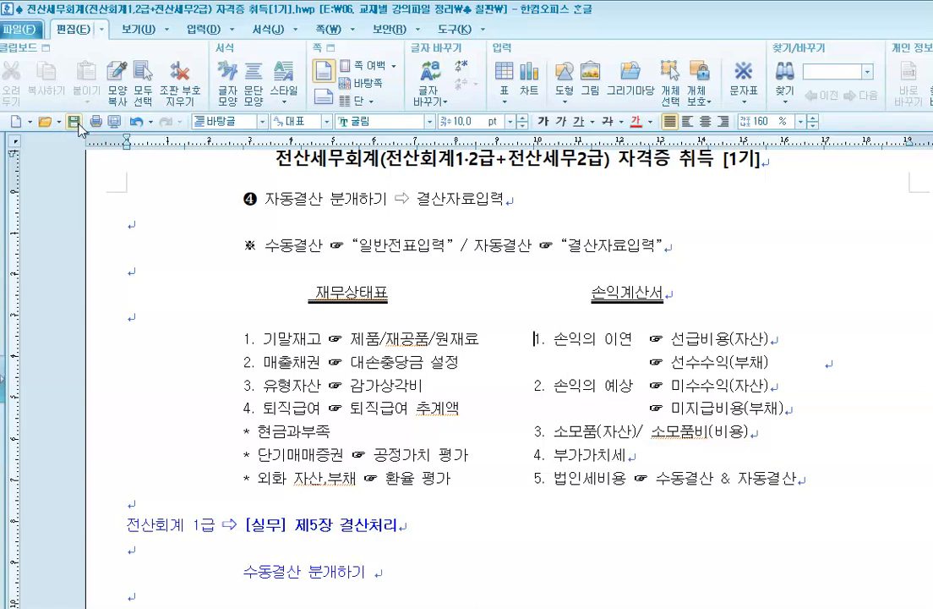
Step: Look over the 수동결산 분개하기 section with its 손익의 이연 and 손익의 예상 notes and sample journal entries
{"action": "scroll", "coordinate": [438, 334], "scroll_direction": "down", "scroll_amount": 3}
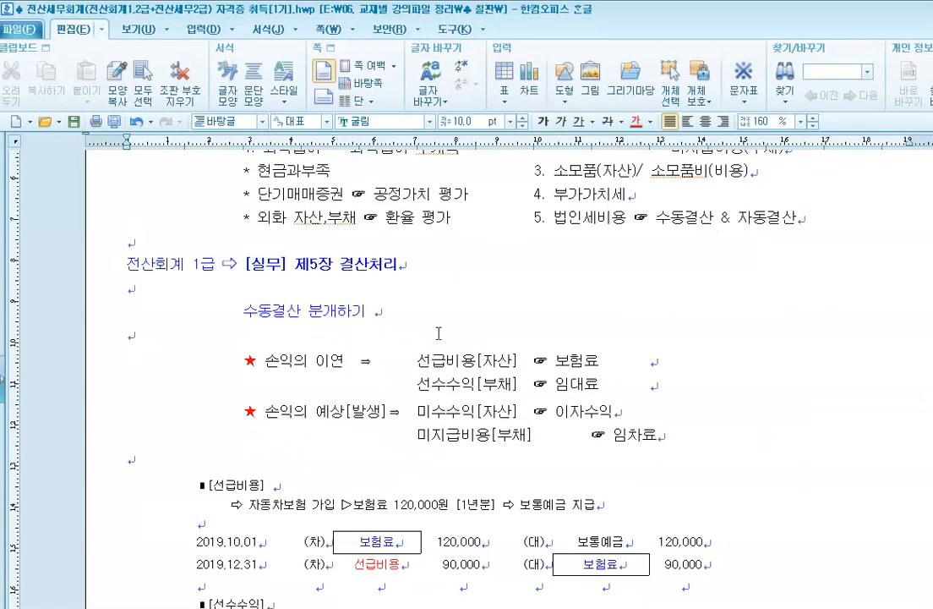
{"action": "scroll", "coordinate": [439, 334], "scroll_direction": "down", "scroll_amount": 2}
{"action": "scroll", "coordinate": [439, 334], "scroll_direction": "up", "scroll_amount": 1}
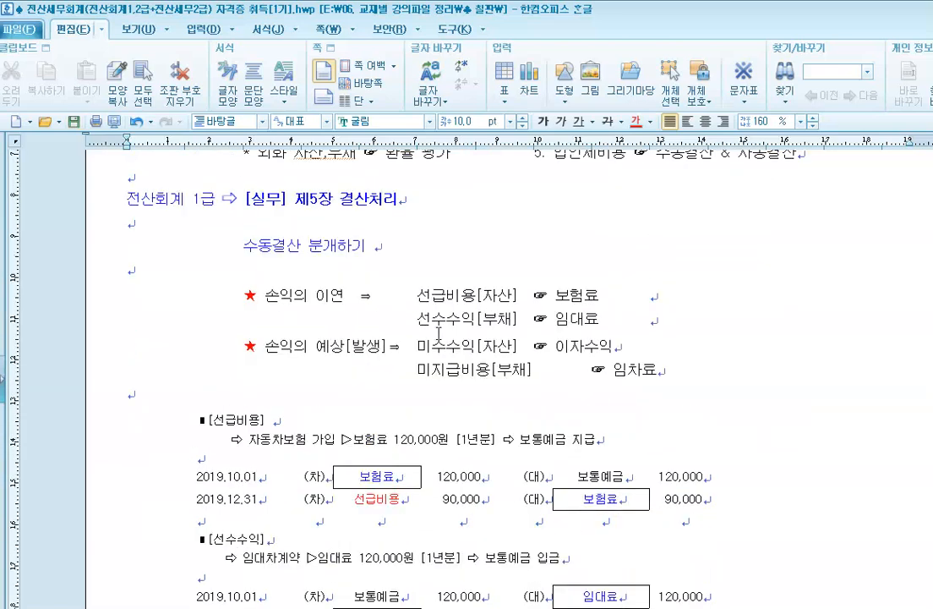
{"action": "left_click", "coordinate": [360, 252]}
{"action": "scroll", "coordinate": [313, 303], "scroll_direction": "down", "scroll_amount": 2}
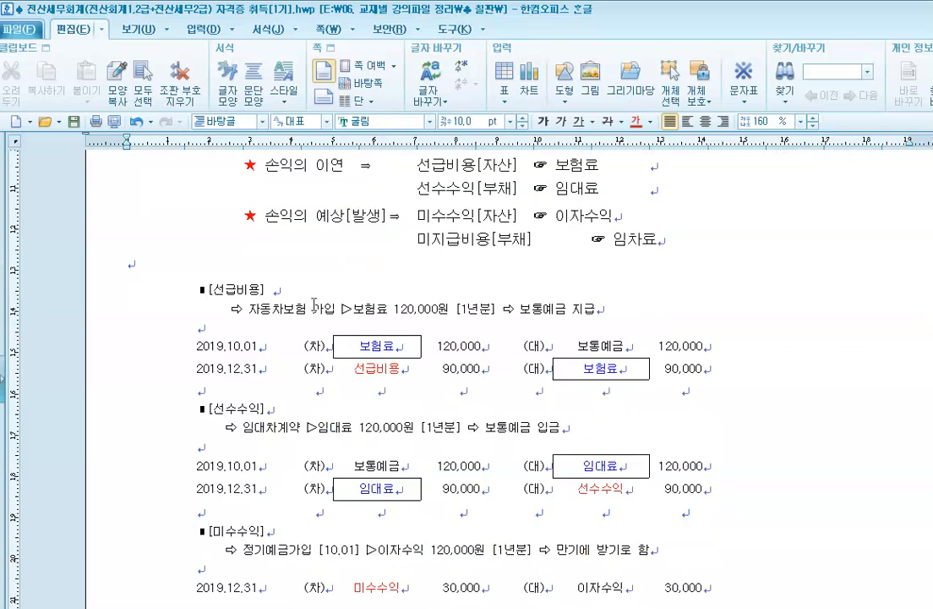
{"action": "scroll", "coordinate": [314, 302], "scroll_direction": "up", "scroll_amount": 1}
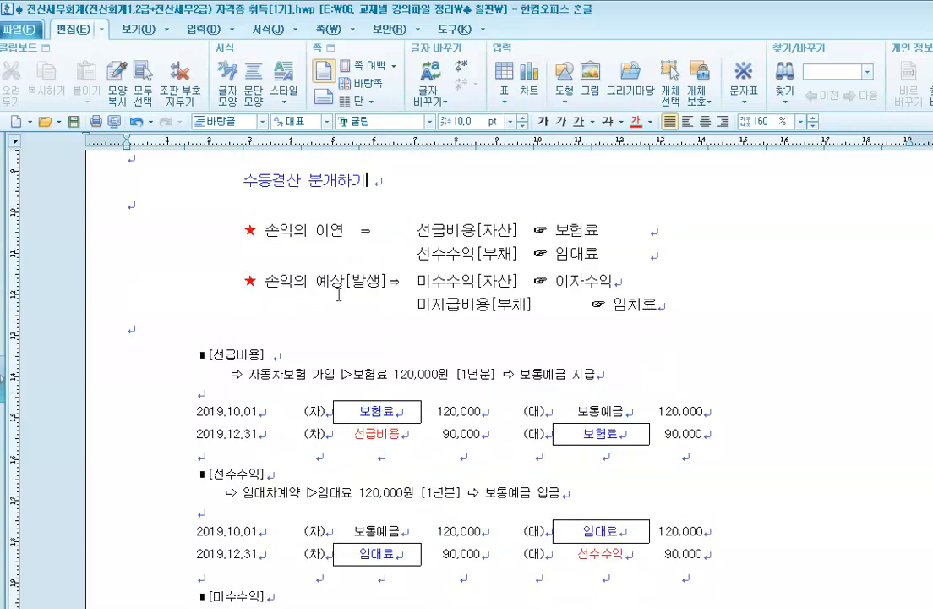
{"action": "left_click", "coordinate": [359, 232]}
{"action": "scroll", "coordinate": [382, 405], "scroll_direction": "down", "scroll_amount": 2}
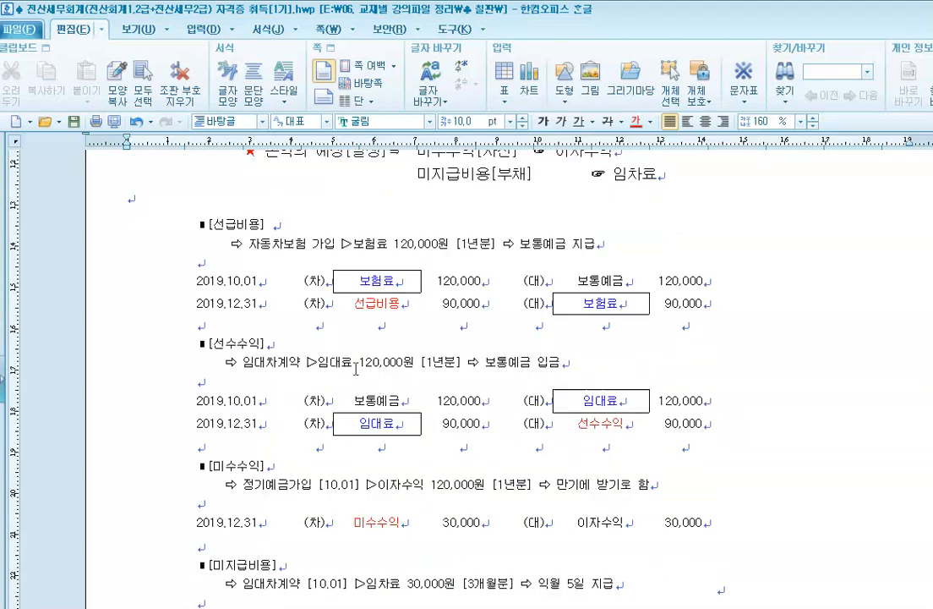
{"action": "scroll", "coordinate": [382, 405], "scroll_direction": "up", "scroll_amount": 7}
{"action": "scroll", "coordinate": [356, 368], "scroll_direction": "up", "scroll_amount": 2}
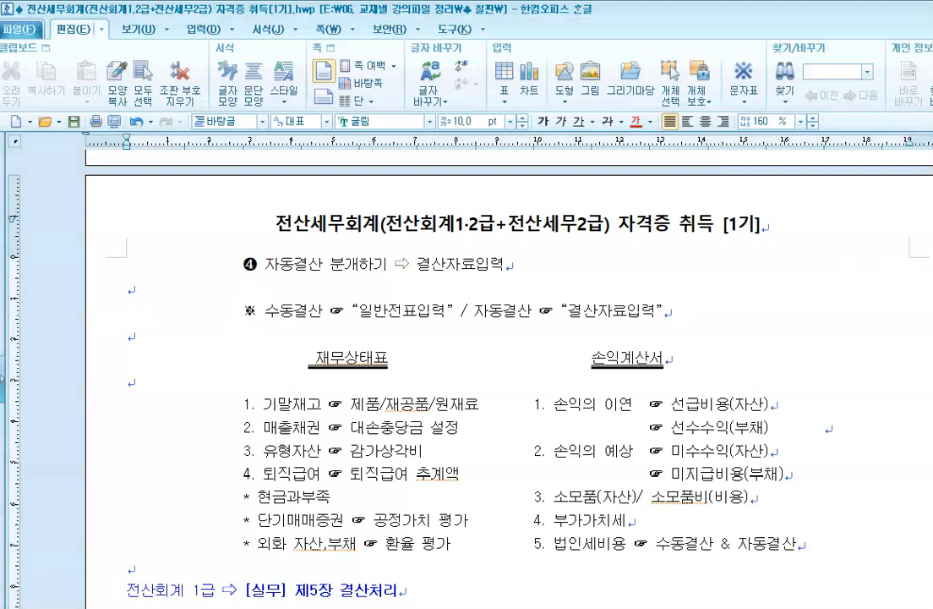
Step: Add a red on-screen text annotation 결산 in the page margin beside the 자동결산 분개하기 heading
{"action": "left_click_drag", "start_coordinate": [66, 282], "coordinate": [66, 299]}
{"action": "type", "text": "결산"}
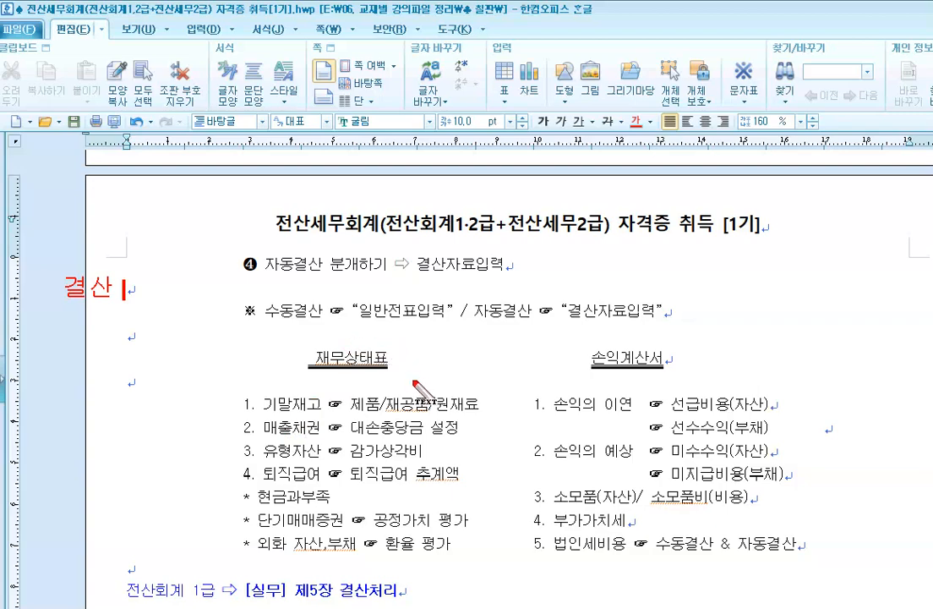
Step: Remove the extra gap before ☞ 임차료 in the 미지급비용[부채] line under 손익의 예상[발생]
{"action": "scroll", "coordinate": [414, 385], "scroll_direction": "down", "scroll_amount": 10}
{"action": "scroll", "coordinate": [419, 389], "scroll_direction": "up", "scroll_amount": 3}
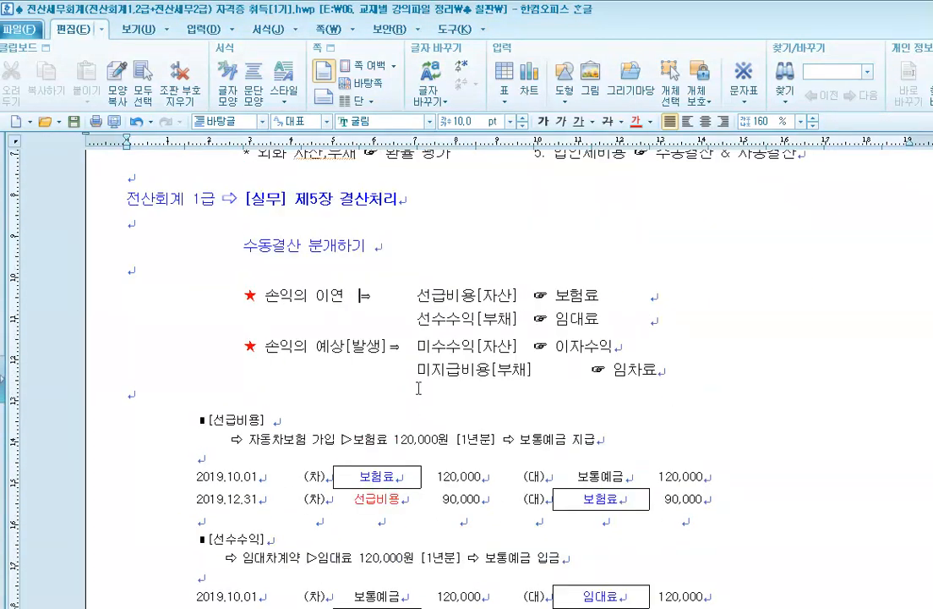
{"action": "left_click", "coordinate": [539, 369]}
{"action": "key", "text": "Delete"}
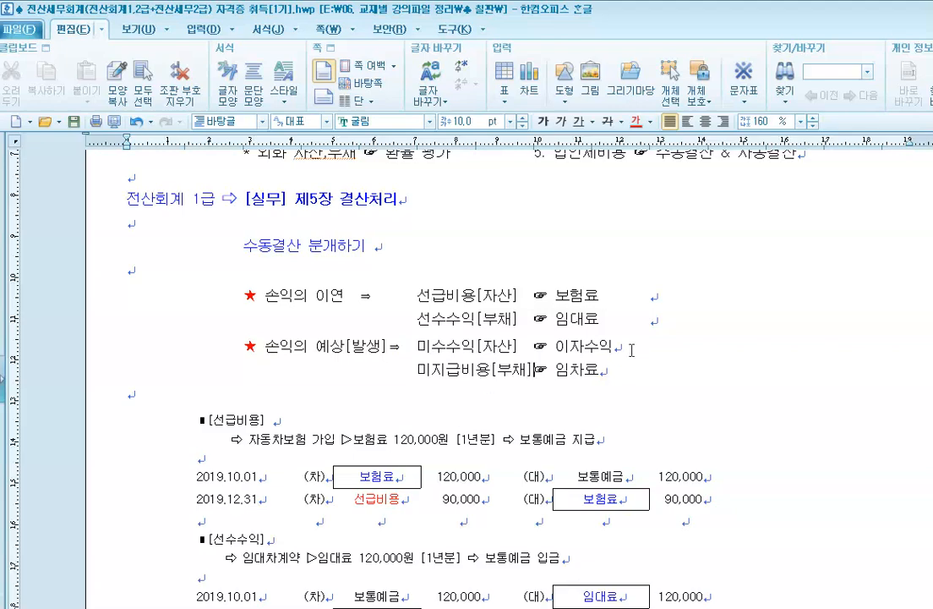
Step: Look over the remaining manual closing examples and the 선납세금 notes, including the 원천징수 and 중간예납 entries
{"action": "scroll", "coordinate": [630, 345], "scroll_direction": "down", "scroll_amount": 2}
{"action": "scroll", "coordinate": [630, 345], "scroll_direction": "down", "scroll_amount": 20}
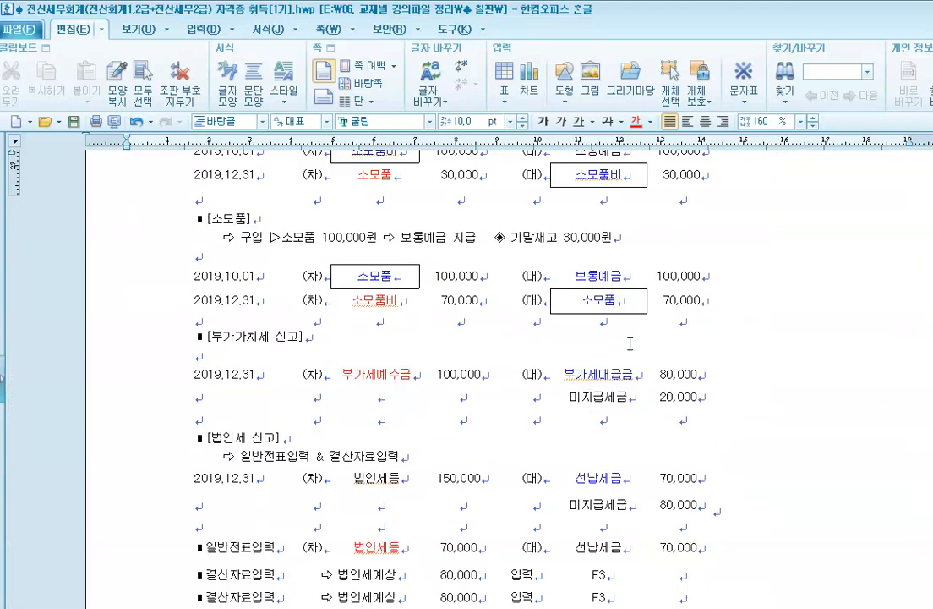
{"action": "scroll", "coordinate": [630, 342], "scroll_direction": "down", "scroll_amount": 6}
{"action": "scroll", "coordinate": [630, 342], "scroll_direction": "up", "scroll_amount": 4}
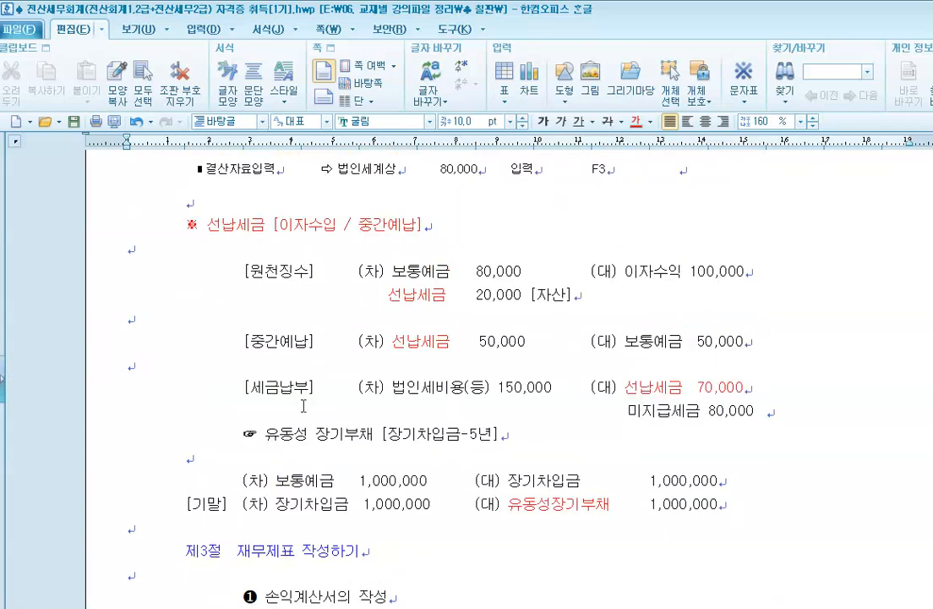
{"action": "left_click", "coordinate": [179, 200]}
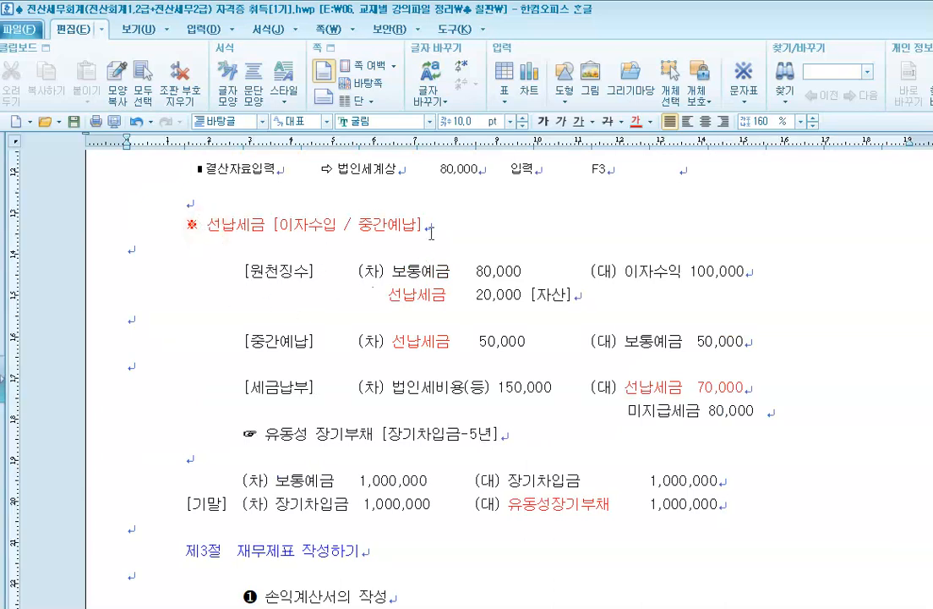
{"action": "left_click", "coordinate": [429, 227]}
{"action": "left_click", "coordinate": [407, 295]}
{"action": "left_click", "coordinate": [418, 342]}
Step: Frame the [세금납부] journal entry with a red rectangle, and clear the annotation
{"action": "key", "text": "ctrl+2"}
{"action": "mouse_move", "coordinate": [226, 361]}
{"action": "left_mouse_down"}
{"action": "mouse_move", "coordinate": [579, 440]}
{"action": "mouse_move", "coordinate": [765, 404]}
{"action": "mouse_move", "coordinate": [782, 423]}
{"action": "mouse_move", "coordinate": [773, 418]}
{"action": "left_mouse_up"}
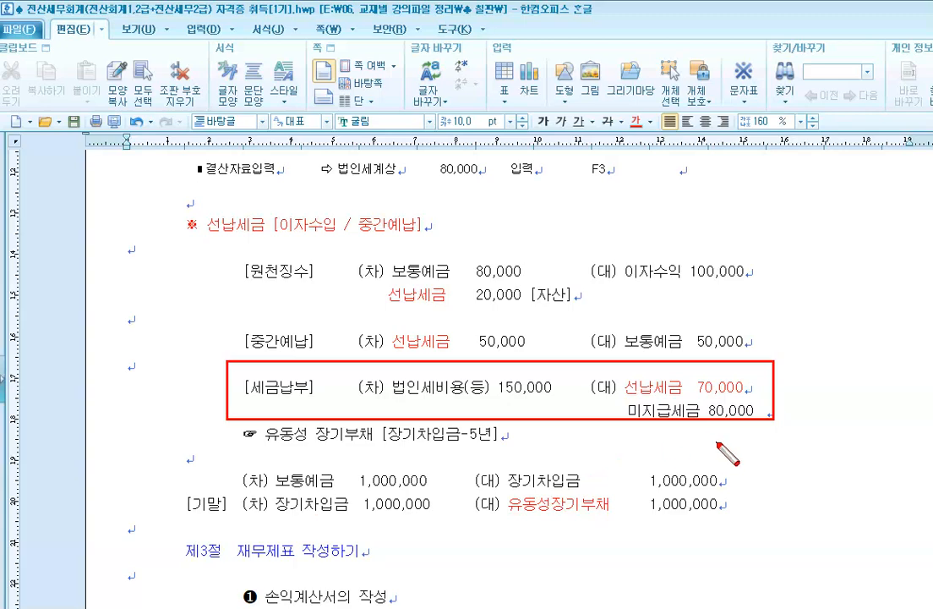
{"action": "key", "text": "Escape"}
Step: Switch to the KcLep accounting program and open the 결산자료입력 screen under 결산/재무제표
{"action": "scroll", "coordinate": [674, 410], "scroll_direction": "down", "scroll_amount": 3}
{"action": "scroll", "coordinate": [673, 410], "scroll_direction": "up", "scroll_amount": 8}
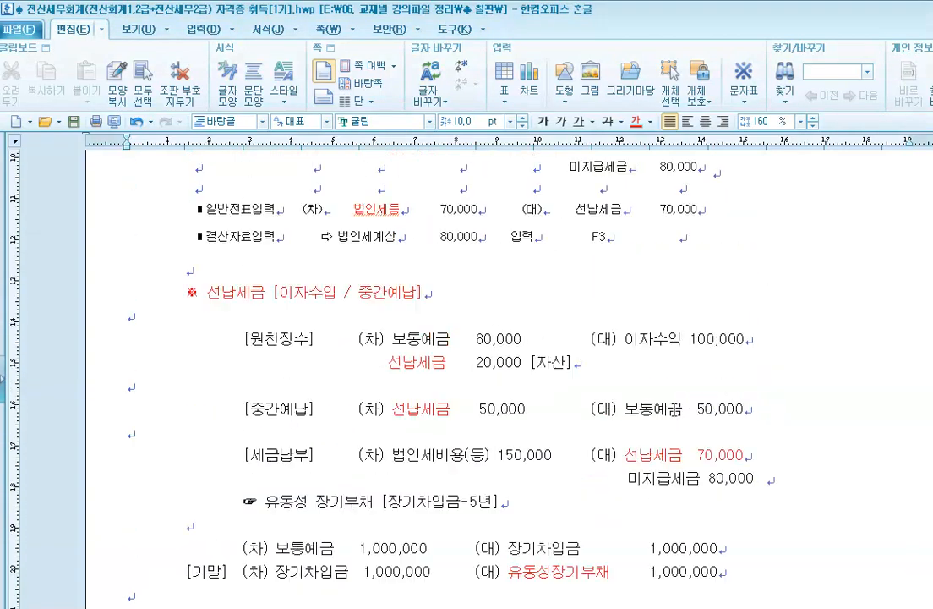
{"action": "scroll", "coordinate": [674, 412], "scroll_direction": "down", "scroll_amount": 3}
{"action": "scroll", "coordinate": [674, 412], "scroll_direction": "down", "scroll_amount": 3}
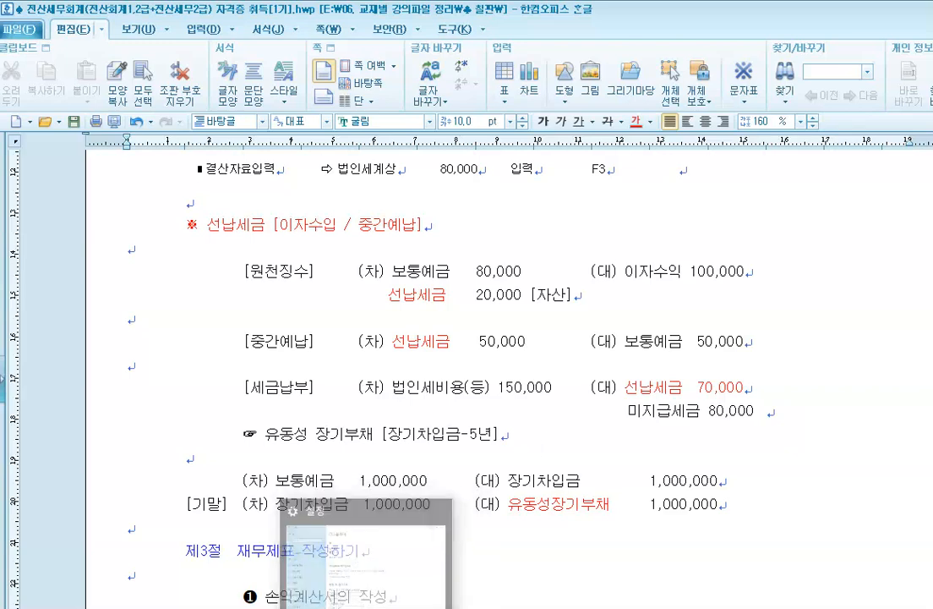
{"action": "left_click", "coordinate": [192, 580]}
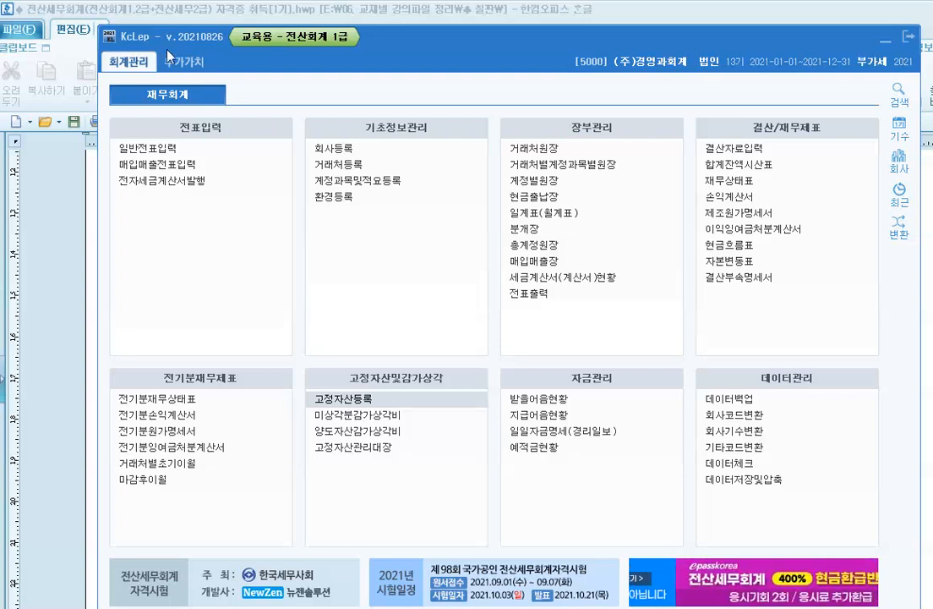
{"action": "left_click", "coordinate": [746, 150]}
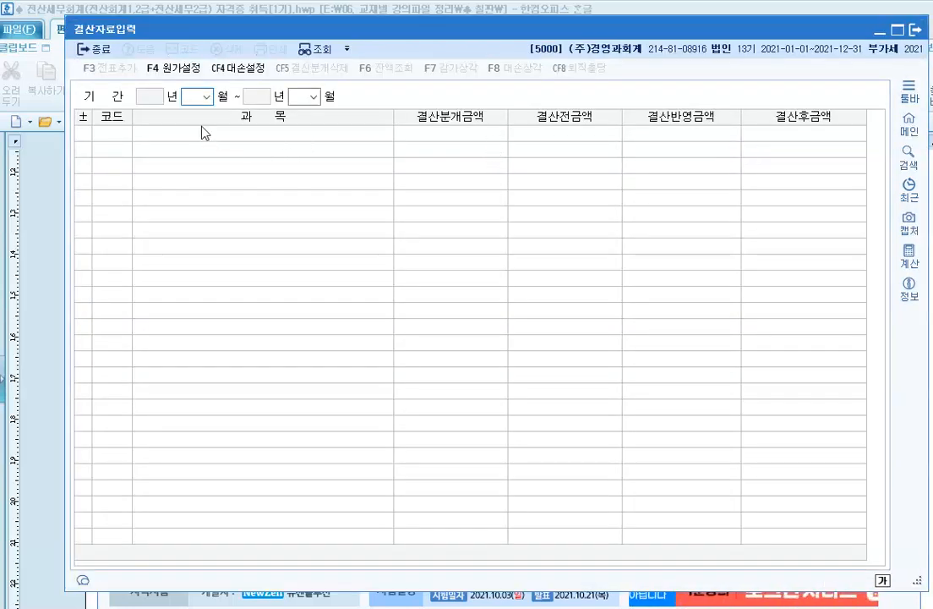
Step: Set the closing period to months 01 through 12 of 2021 to load the closing data
{"action": "left_click", "coordinate": [206, 98]}
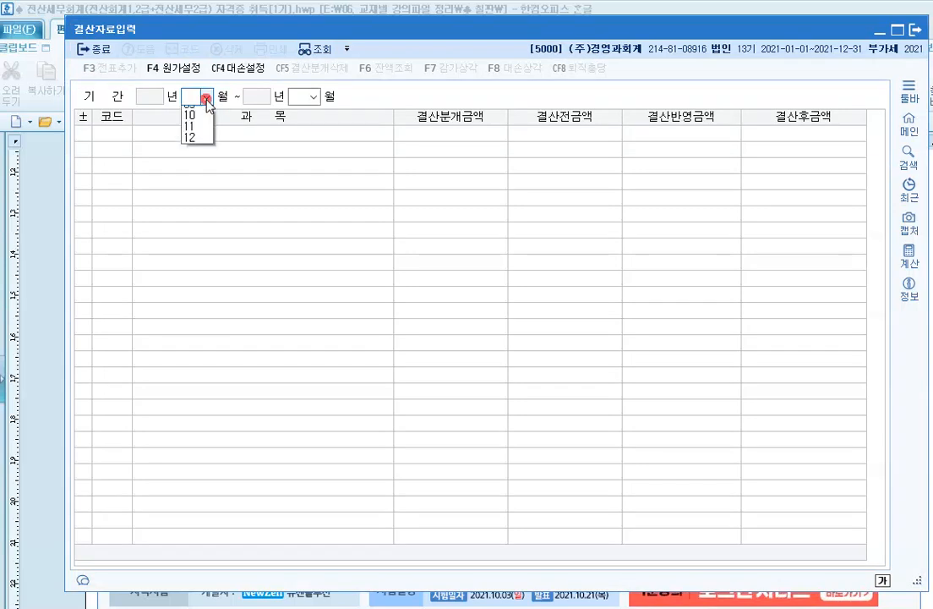
{"action": "left_click", "coordinate": [197, 112]}
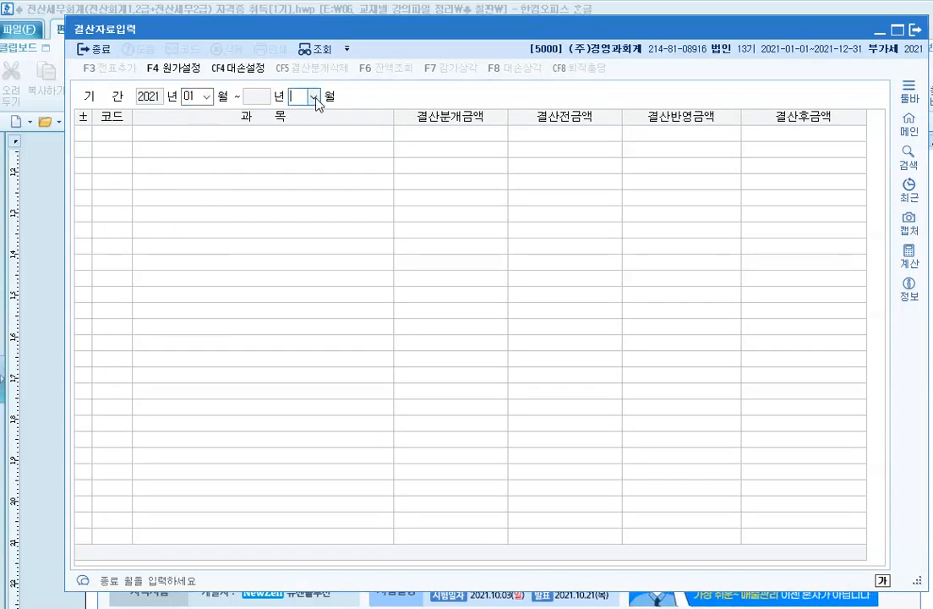
{"action": "left_click", "coordinate": [313, 97]}
{"action": "left_click", "coordinate": [298, 236]}
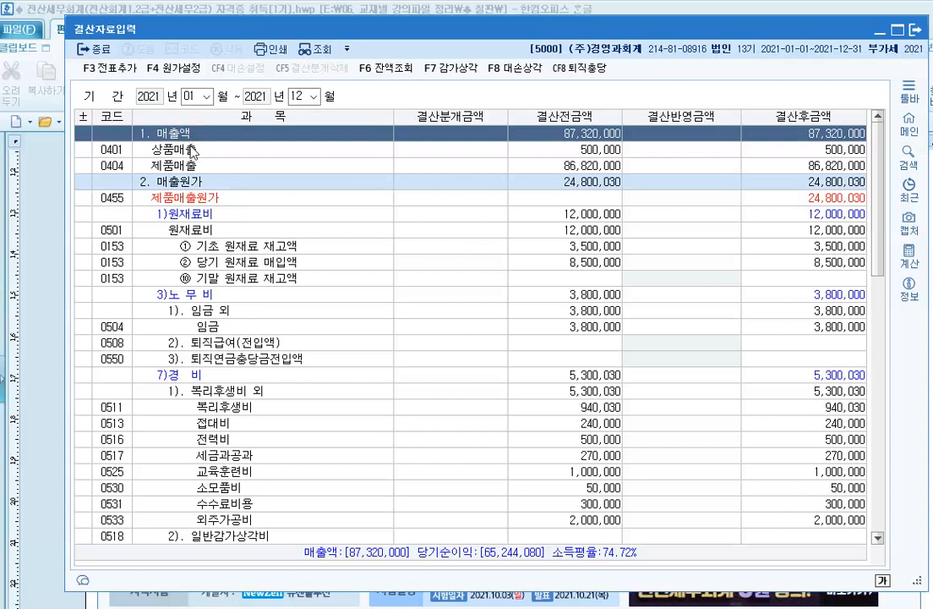
Step: Examine the main headings of the closing data in order, from 매출원가 and 매출총이익 through 법인세등 to 당기순이익
{"action": "left_click", "coordinate": [191, 182]}
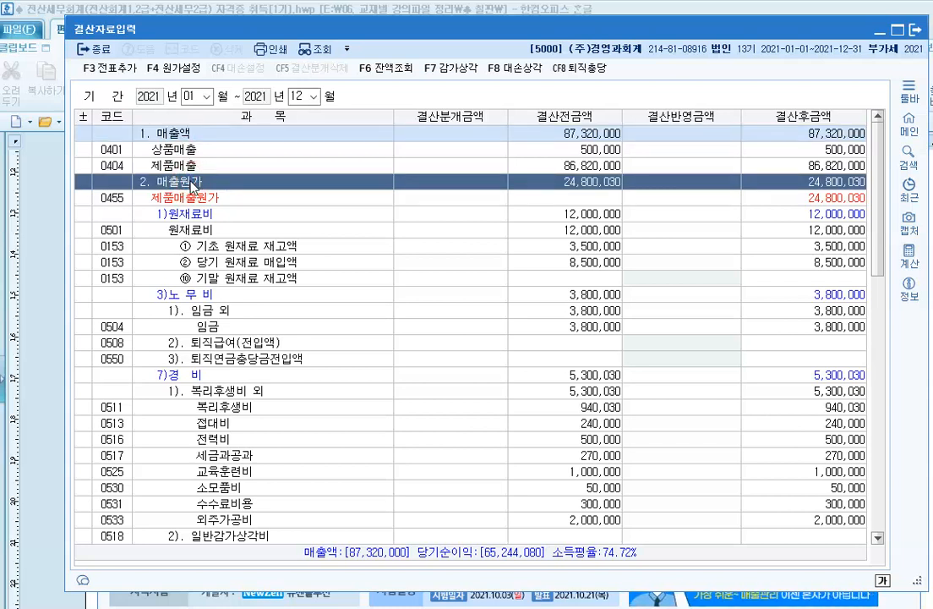
{"action": "scroll", "coordinate": [191, 184], "scroll_direction": "down", "scroll_amount": 9}
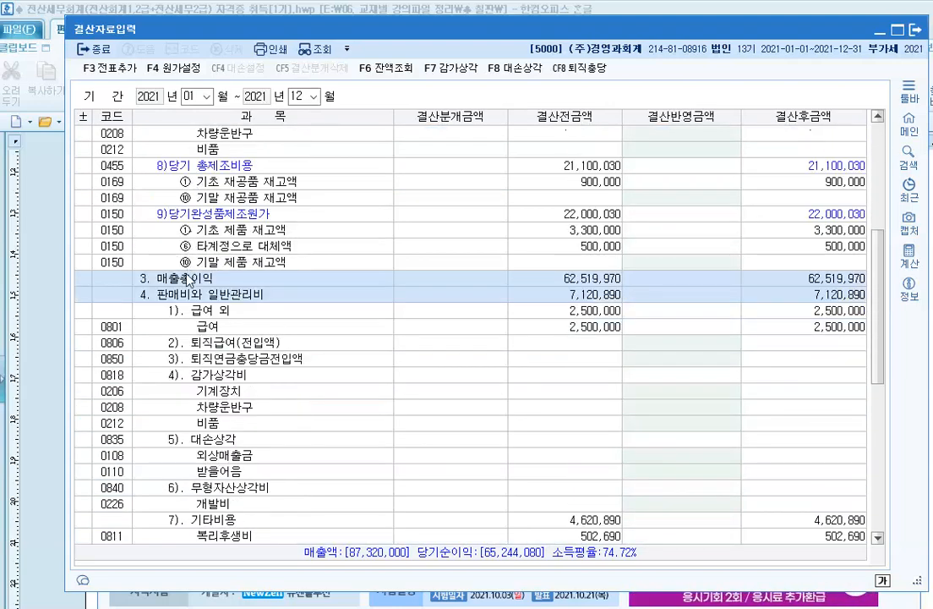
{"action": "left_click", "coordinate": [153, 277]}
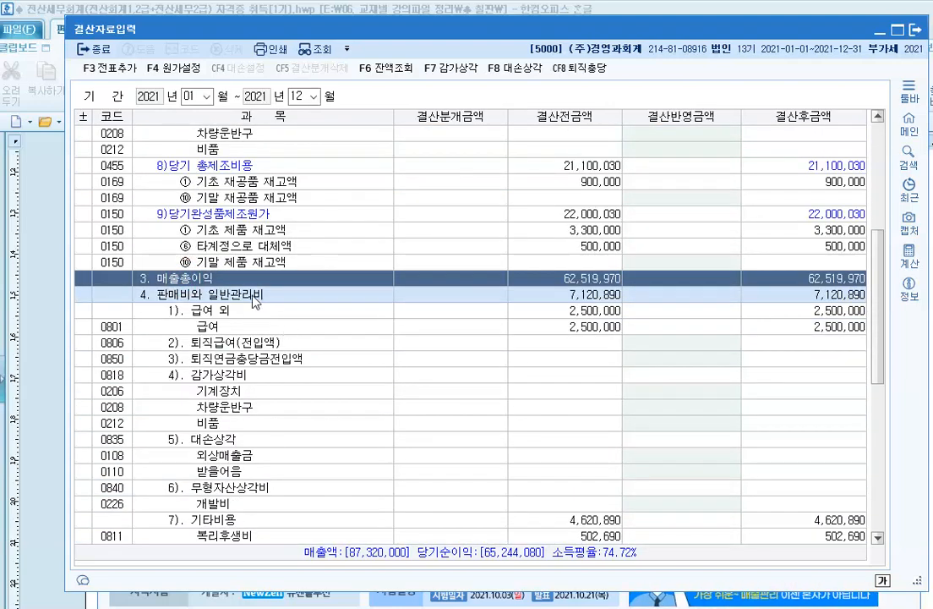
{"action": "left_click", "coordinate": [202, 295]}
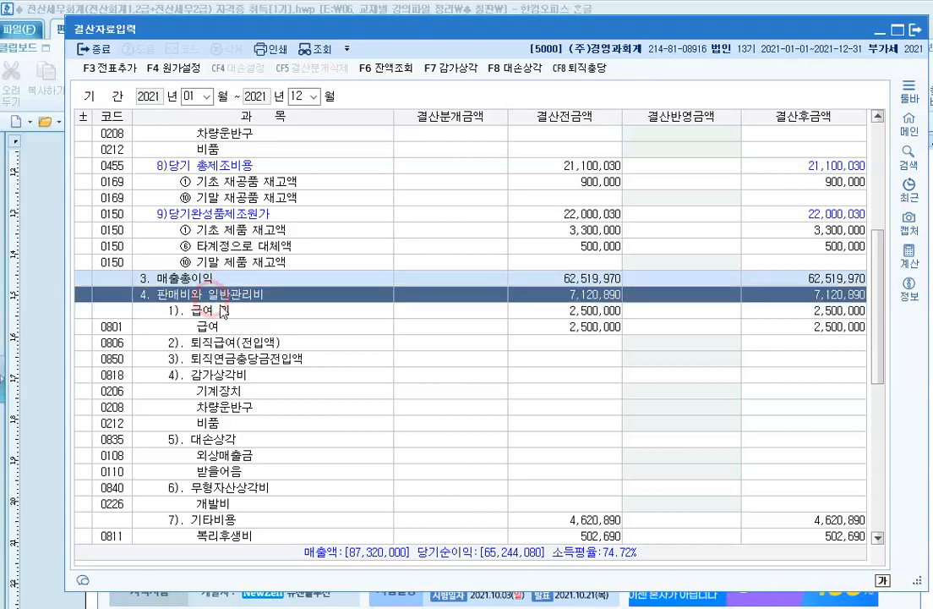
{"action": "scroll", "coordinate": [269, 317], "scroll_direction": "down", "scroll_amount": 8}
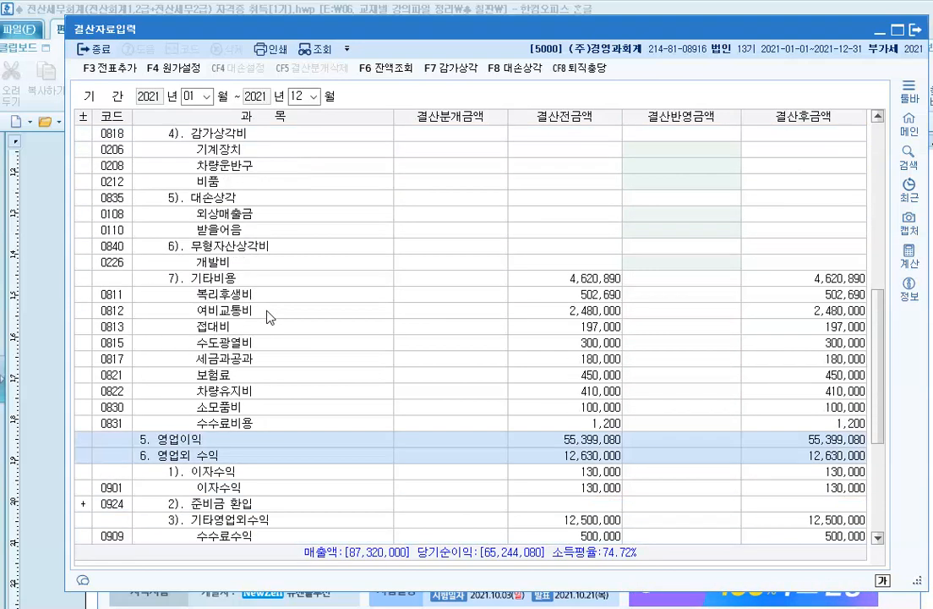
{"action": "left_click", "coordinate": [187, 296]}
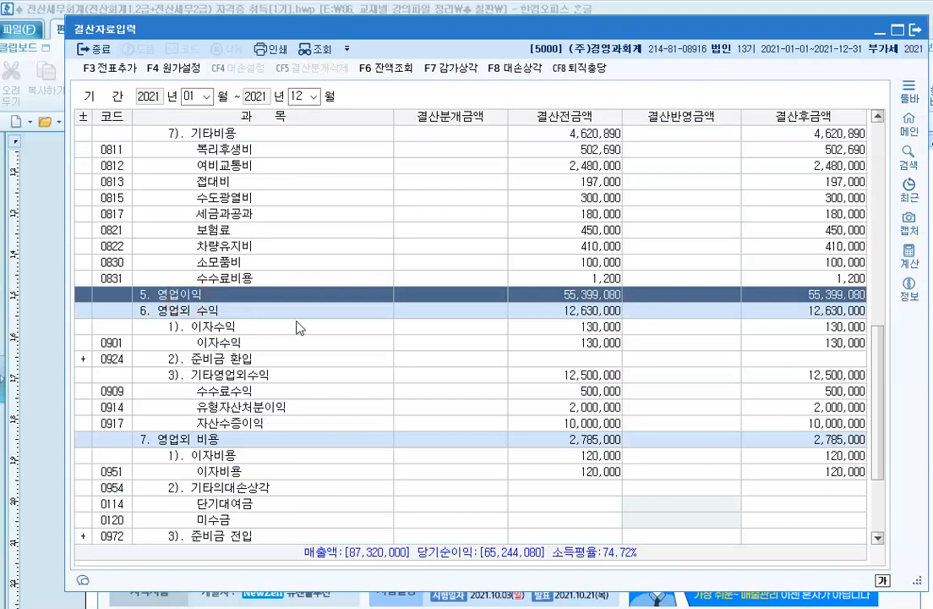
{"action": "left_click", "coordinate": [237, 310]}
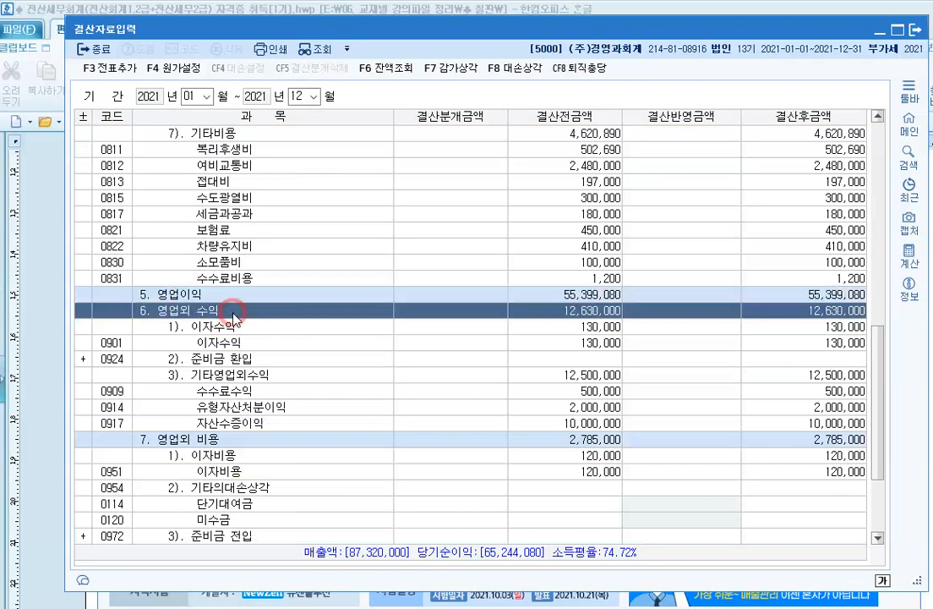
{"action": "left_click", "coordinate": [205, 439]}
{"action": "scroll", "coordinate": [244, 301], "scroll_direction": "down", "scroll_amount": 5}
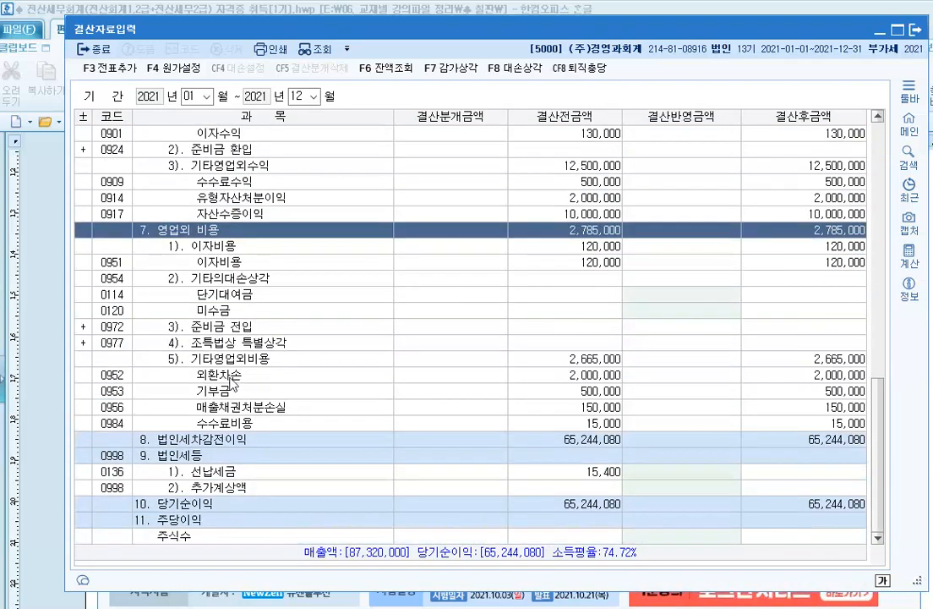
{"action": "left_click", "coordinate": [184, 440]}
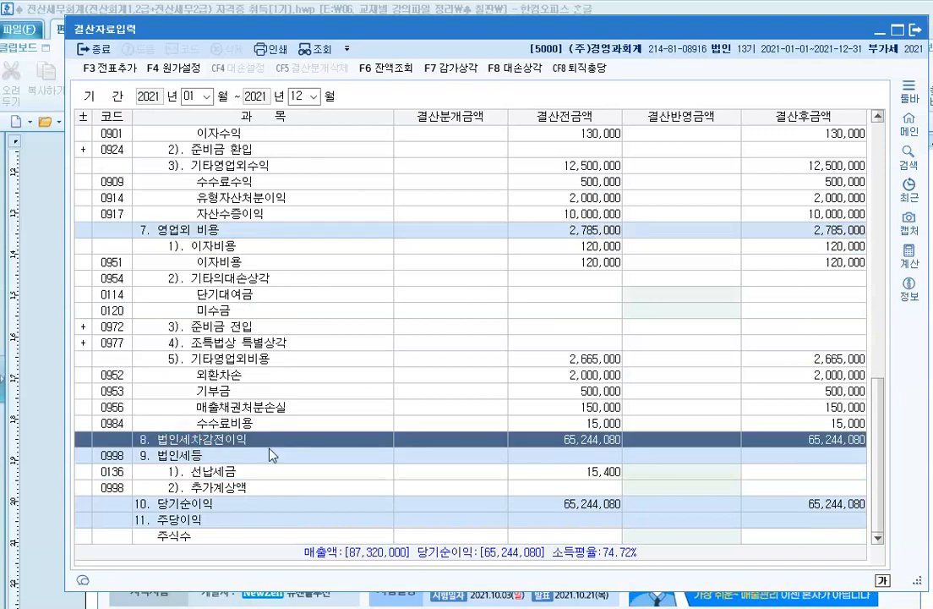
{"action": "left_click", "coordinate": [245, 459]}
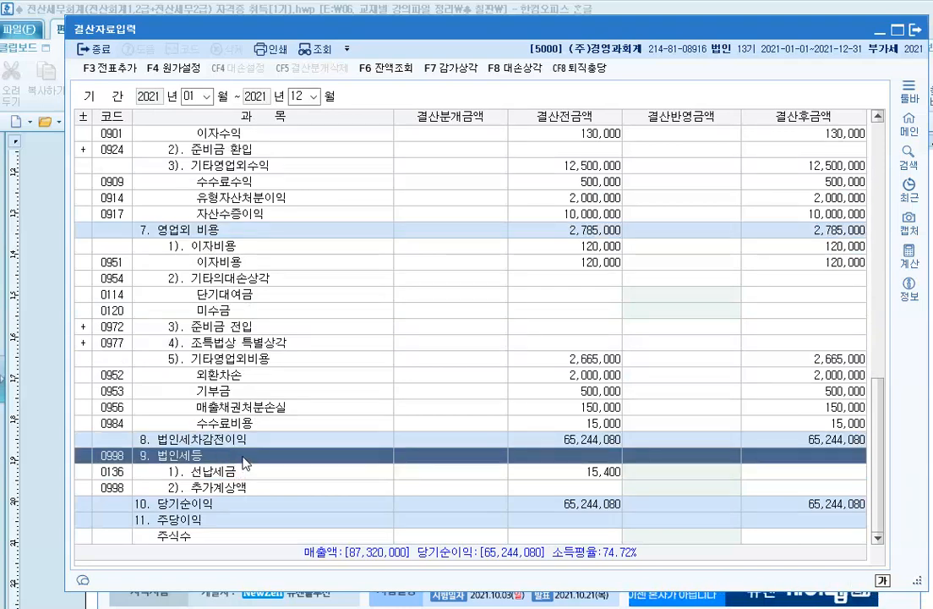
{"action": "left_click", "coordinate": [224, 504]}
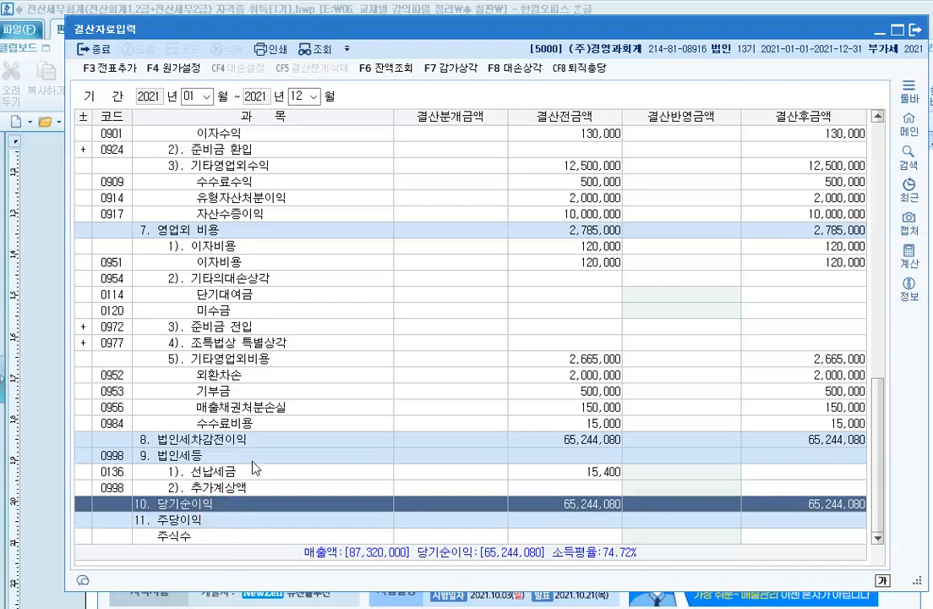
Step: Examine the items under 매출액 and 제품매출원가, including 원재료비, 노무비 and 경비, and the 판매비와 일반관리비 section
{"action": "scroll", "coordinate": [267, 465], "scroll_direction": "up", "scroll_amount": 15}
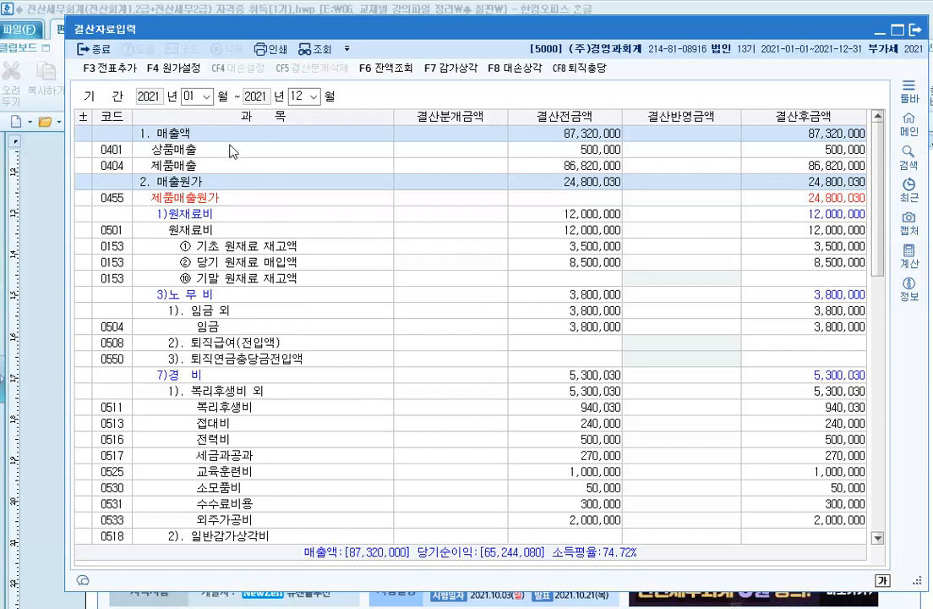
{"action": "left_click", "coordinate": [199, 131]}
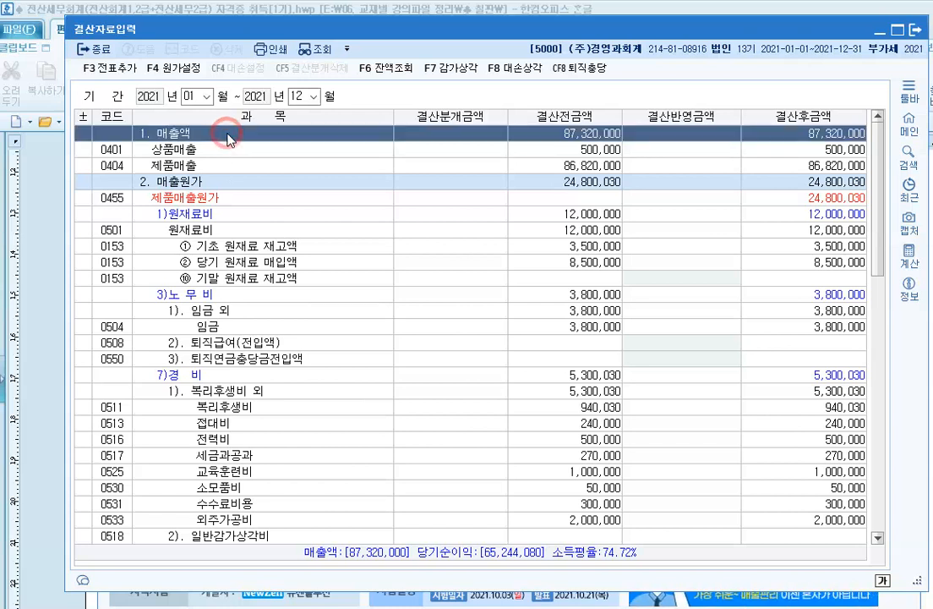
{"action": "left_click", "coordinate": [220, 148]}
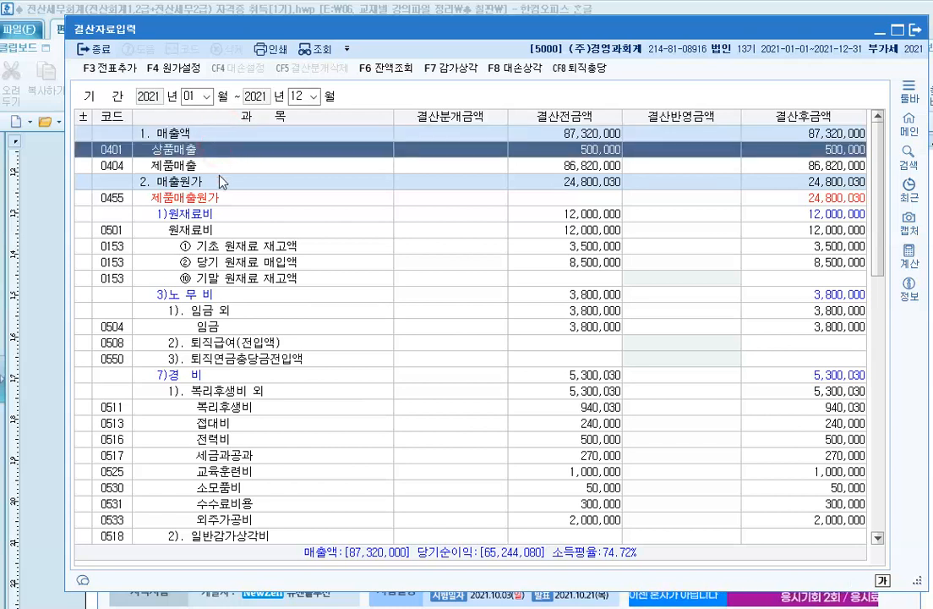
{"action": "left_click", "coordinate": [143, 166]}
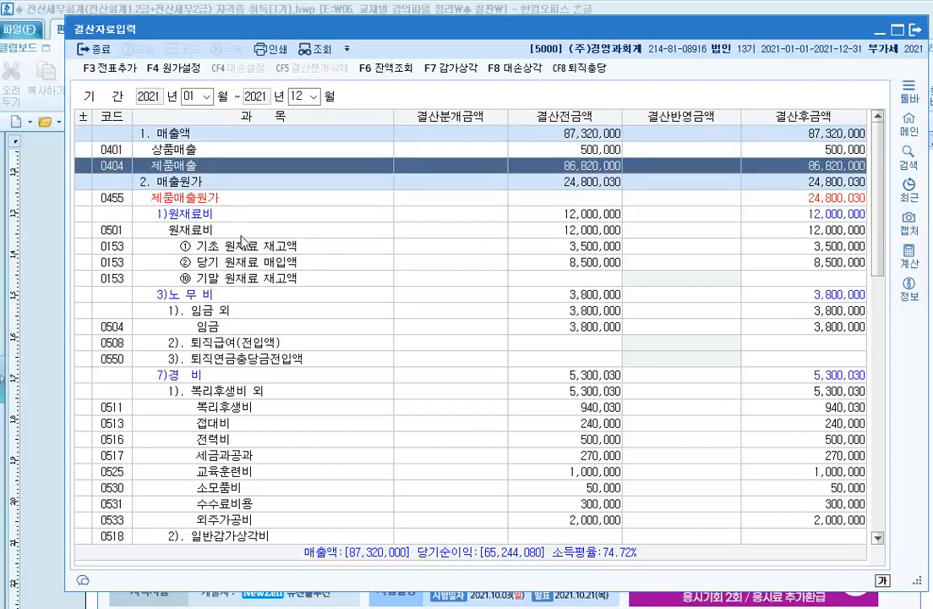
{"action": "left_click", "coordinate": [223, 184]}
{"action": "left_click", "coordinate": [225, 198]}
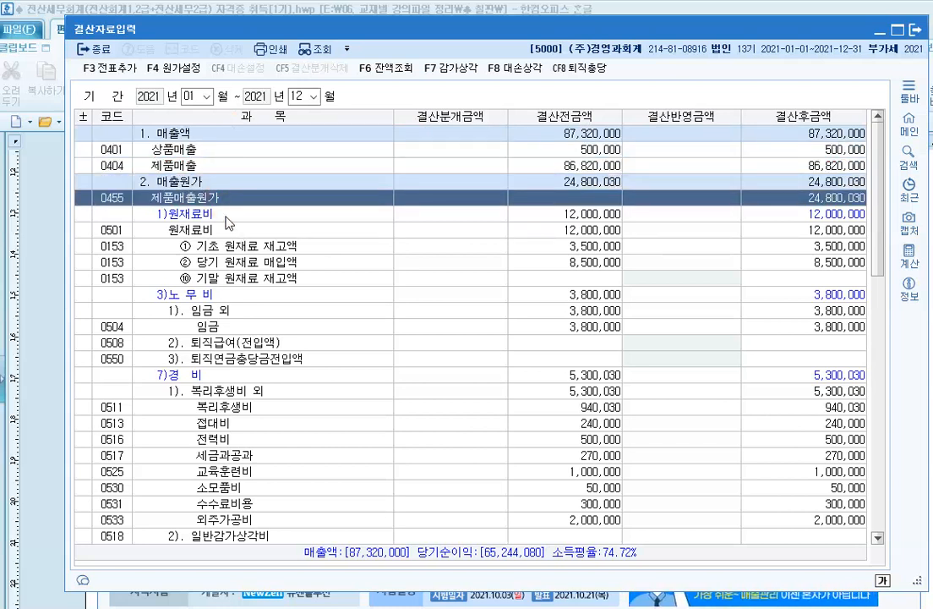
{"action": "left_click", "coordinate": [226, 216]}
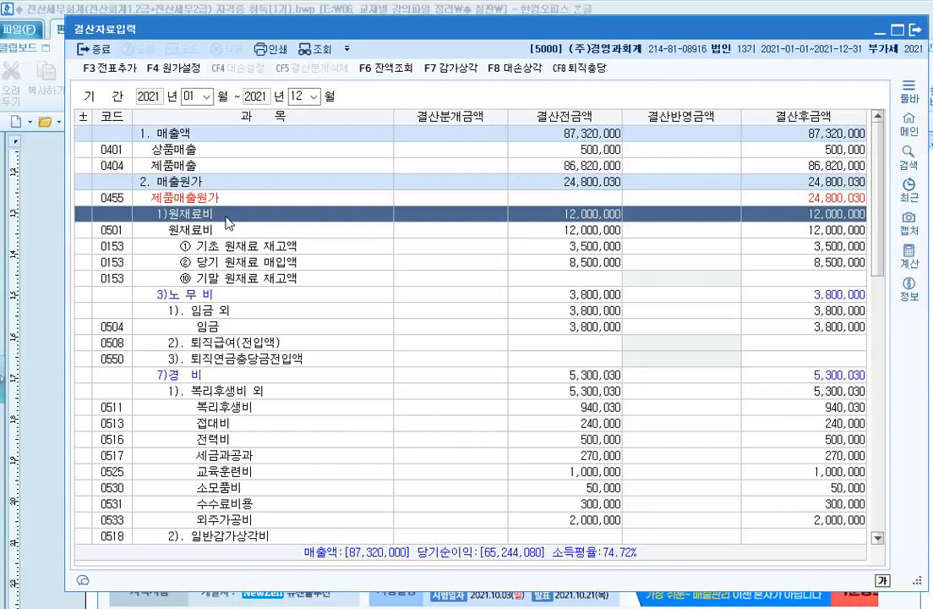
{"action": "left_click", "coordinate": [218, 295]}
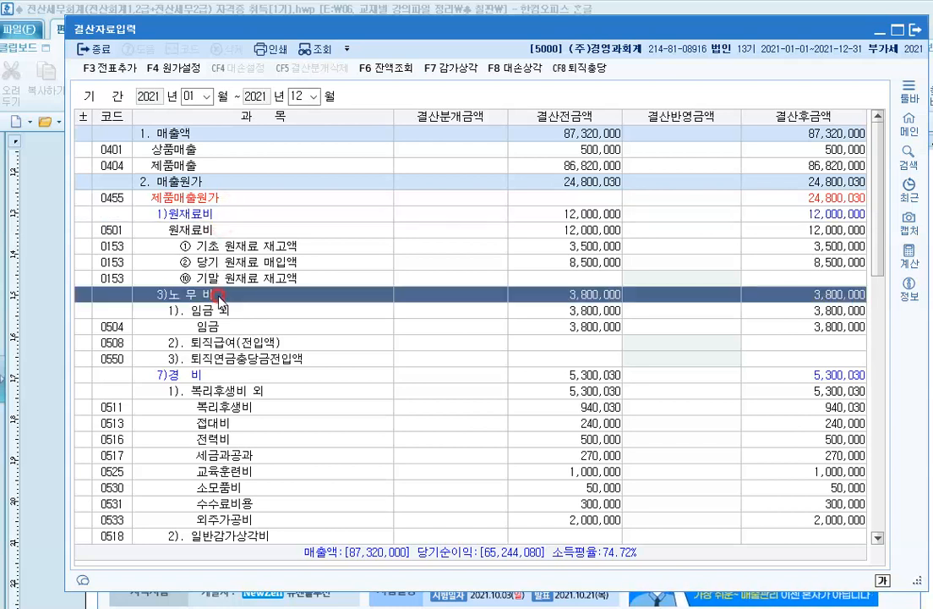
{"action": "left_click", "coordinate": [208, 378]}
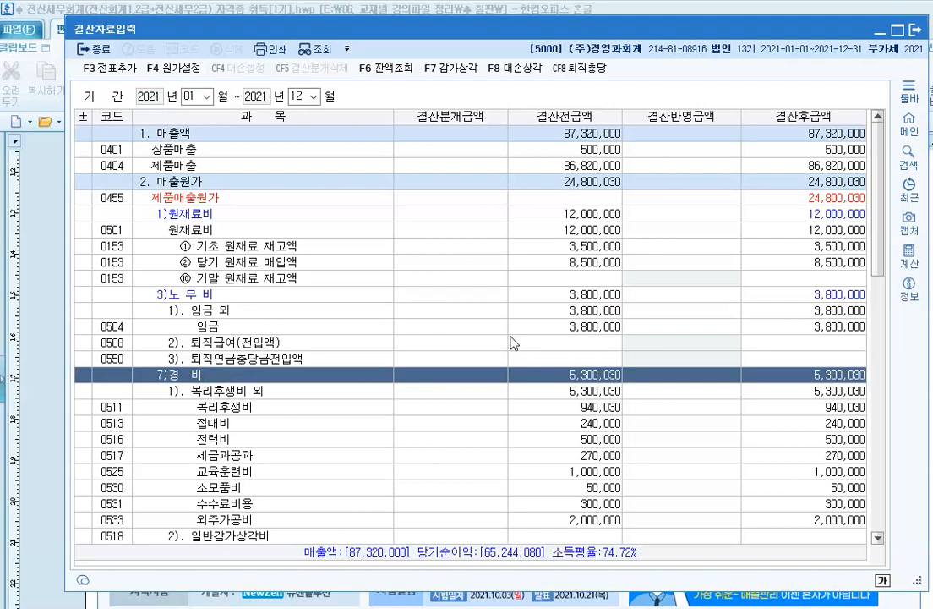
{"action": "scroll", "coordinate": [511, 342], "scroll_direction": "down", "scroll_amount": 10}
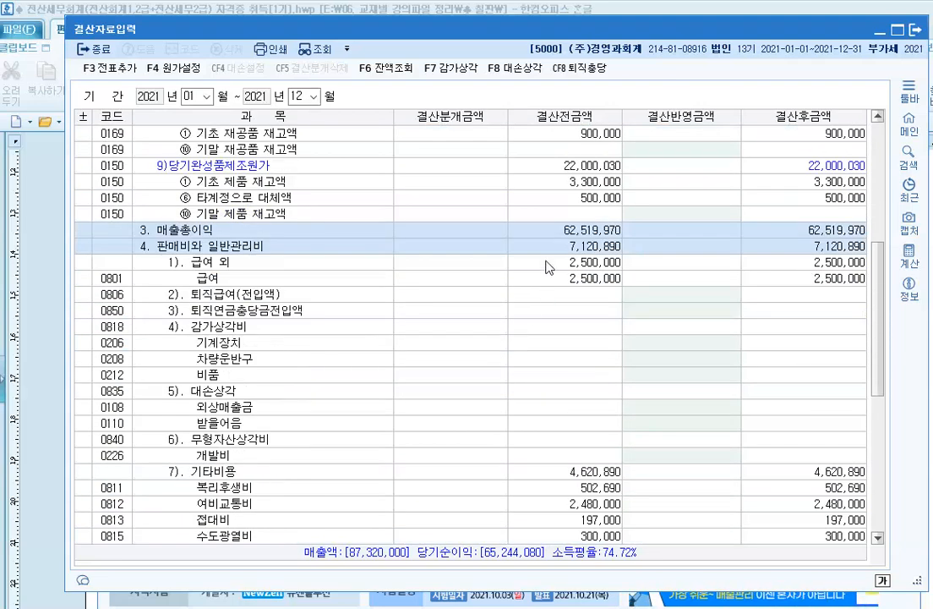
{"action": "left_click", "coordinate": [281, 252]}
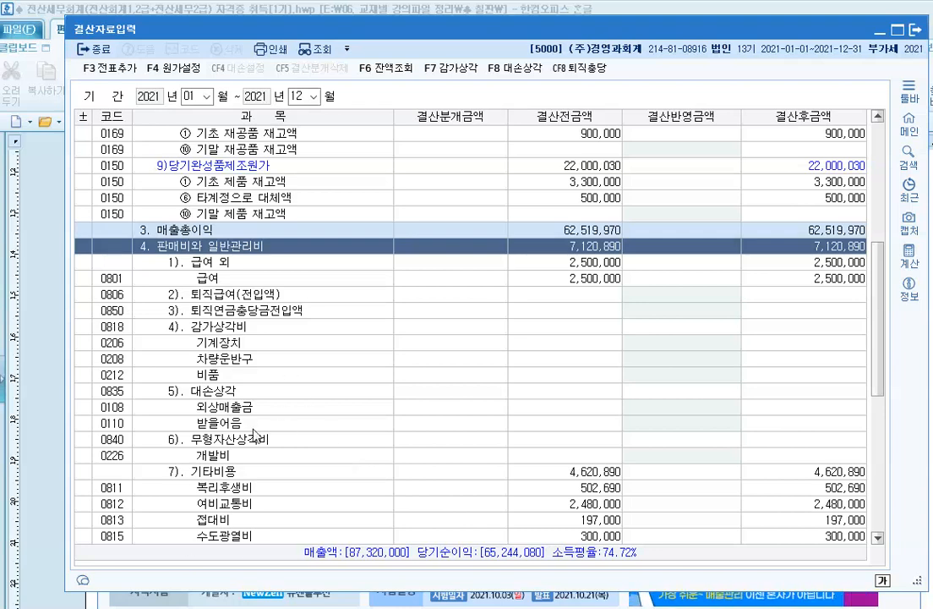
Step: Examine the remaining closing items from 판매비와 일반관리비 through 영업외 수익 and 영업외 비용 to 선납세금 under 법인세등
{"action": "scroll", "coordinate": [255, 435], "scroll_direction": "down", "scroll_amount": 1}
{"action": "scroll", "coordinate": [254, 435], "scroll_direction": "down", "scroll_amount": 1}
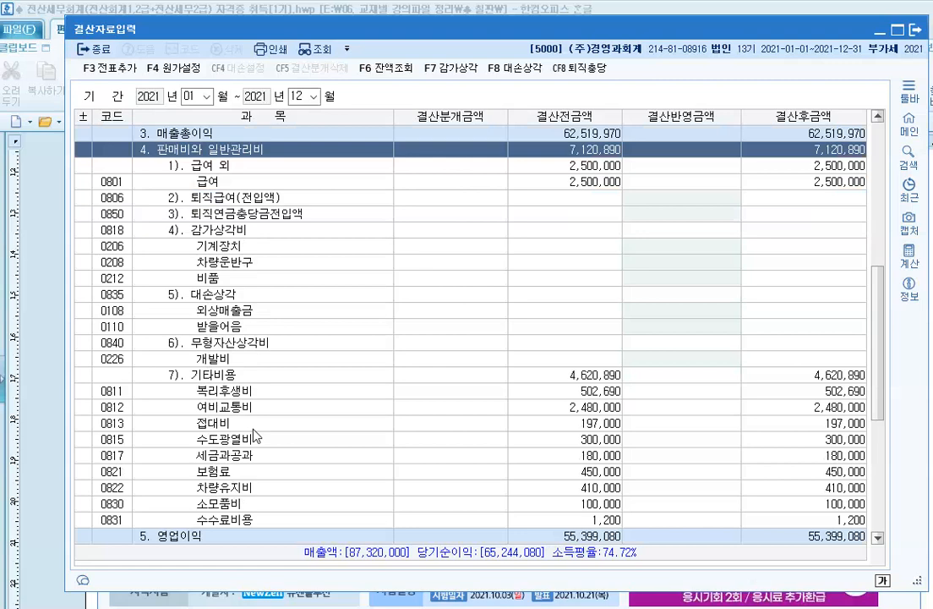
{"action": "scroll", "coordinate": [333, 337], "scroll_direction": "down", "scroll_amount": 3}
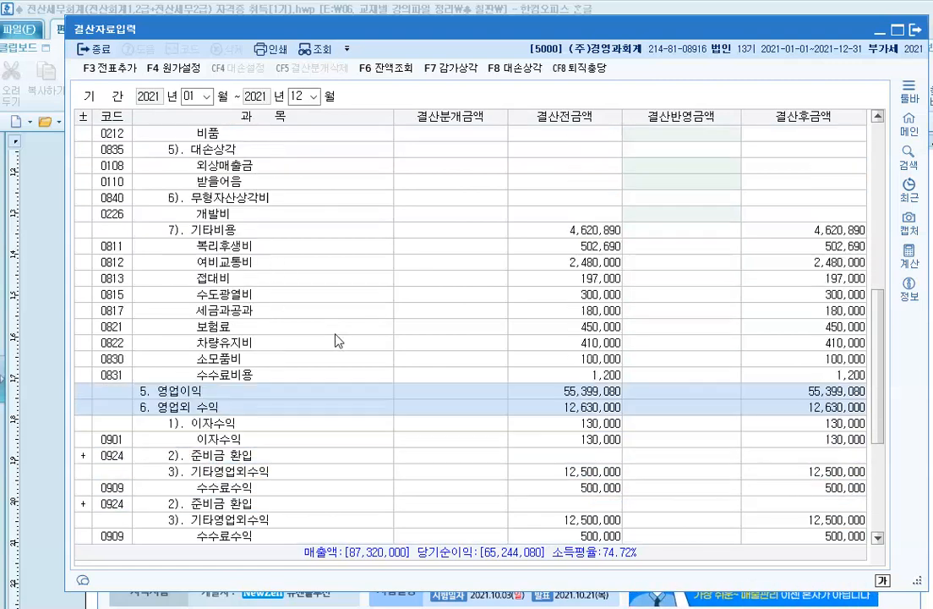
{"action": "scroll", "coordinate": [272, 425], "scroll_direction": "down", "scroll_amount": 2}
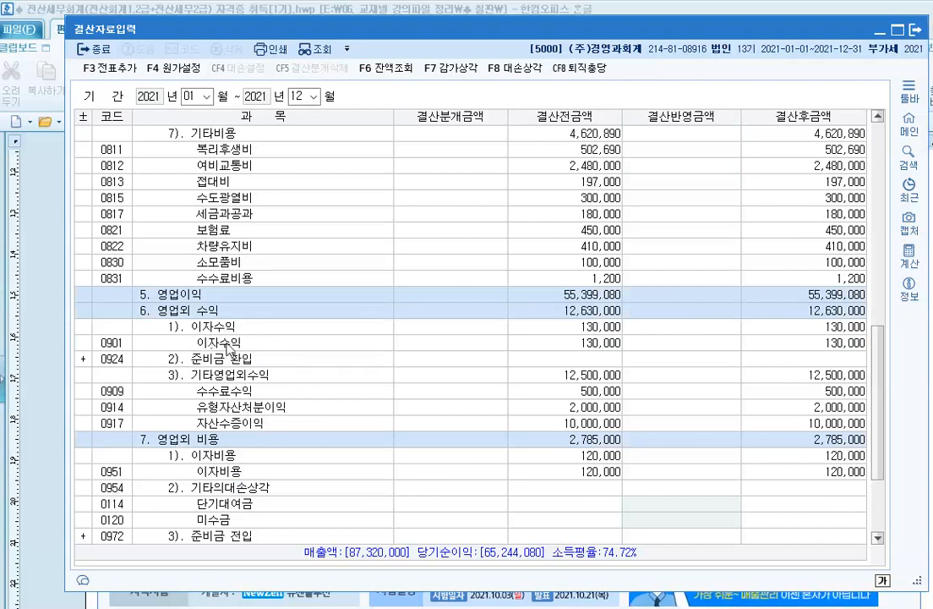
{"action": "scroll", "coordinate": [239, 416], "scroll_direction": "down", "scroll_amount": 3}
{"action": "scroll", "coordinate": [239, 414], "scroll_direction": "down", "scroll_amount": 1}
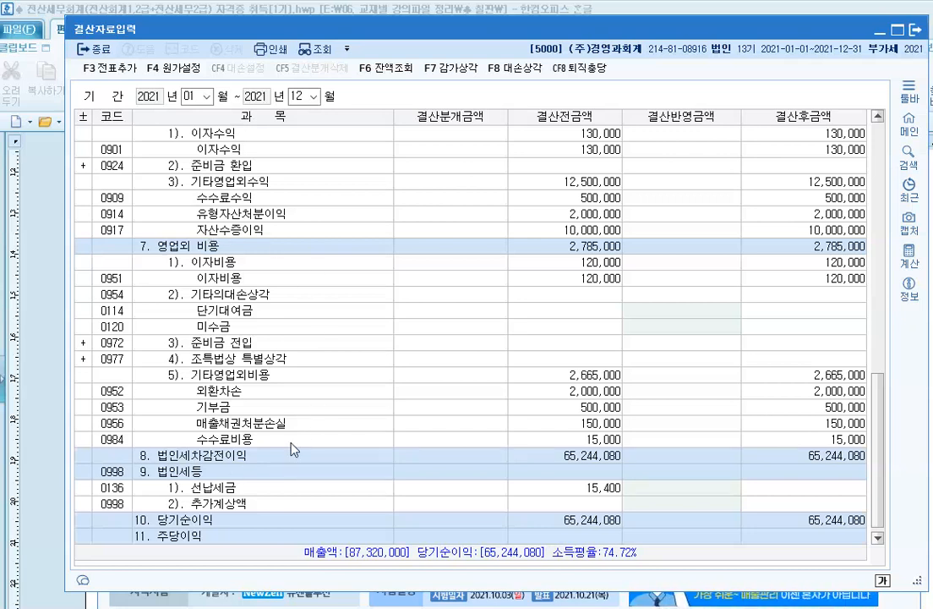
{"action": "left_click", "coordinate": [182, 488]}
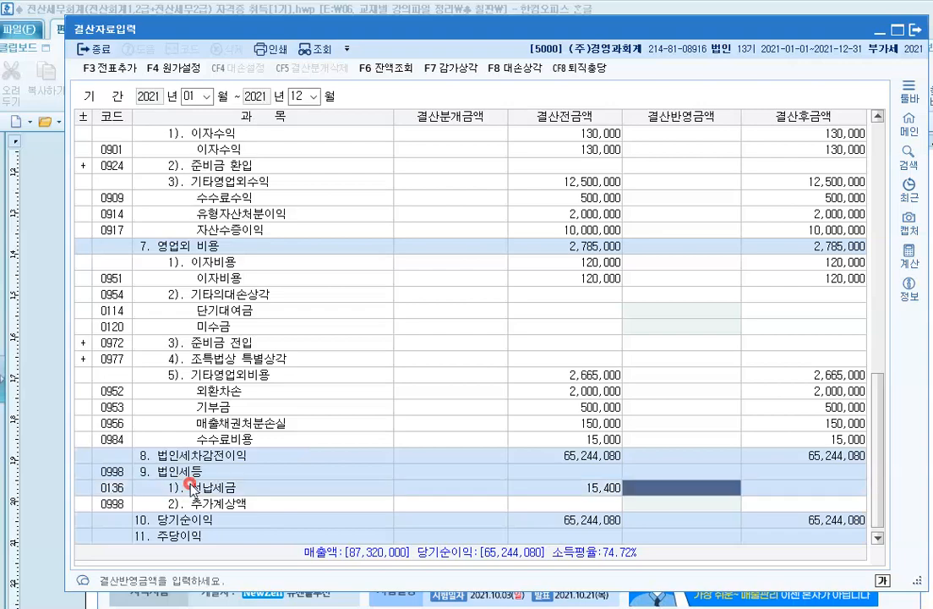
Step: Enter 7,500,000 as the 결산반영금액 for 기말 원재료 재고액 under 원재료비
{"action": "scroll", "coordinate": [207, 506], "scroll_direction": "up", "scroll_amount": 20}
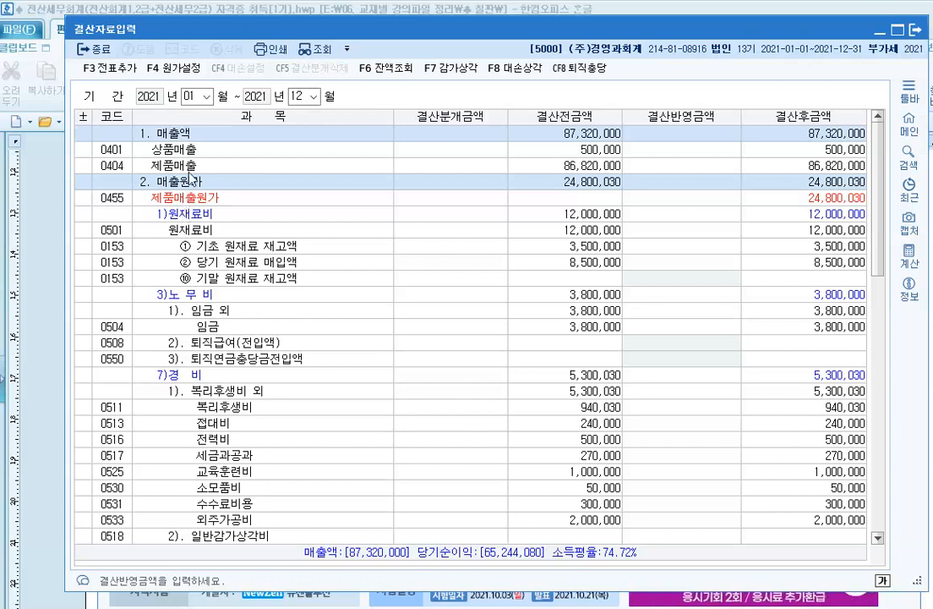
{"action": "left_click", "coordinate": [175, 213]}
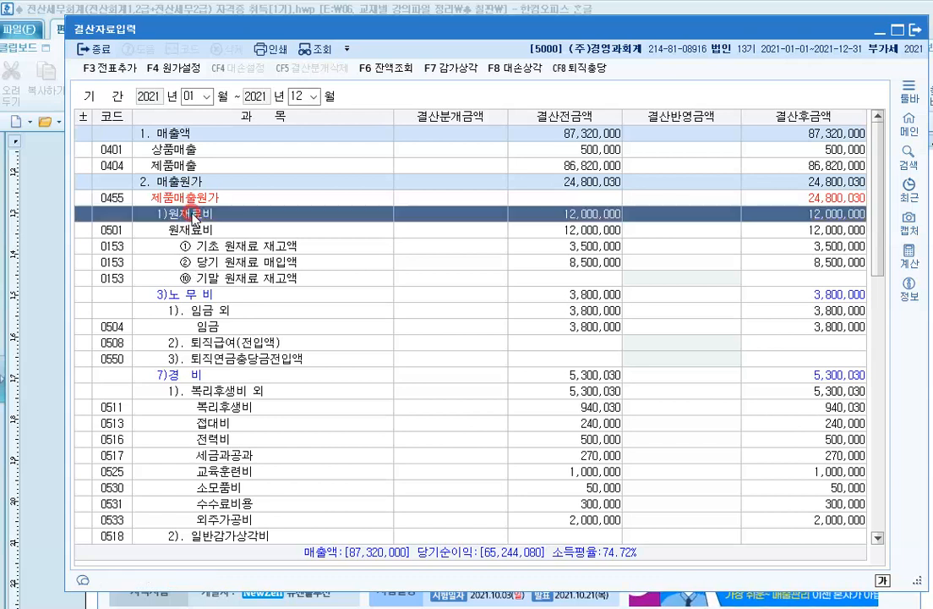
{"action": "left_click", "coordinate": [213, 278]}
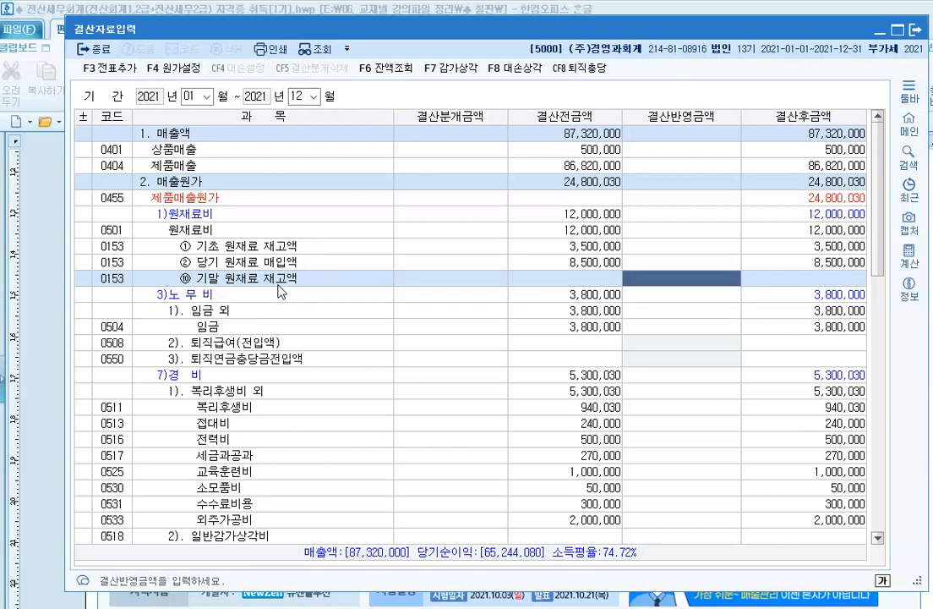
{"action": "type", "text": "7500000"}
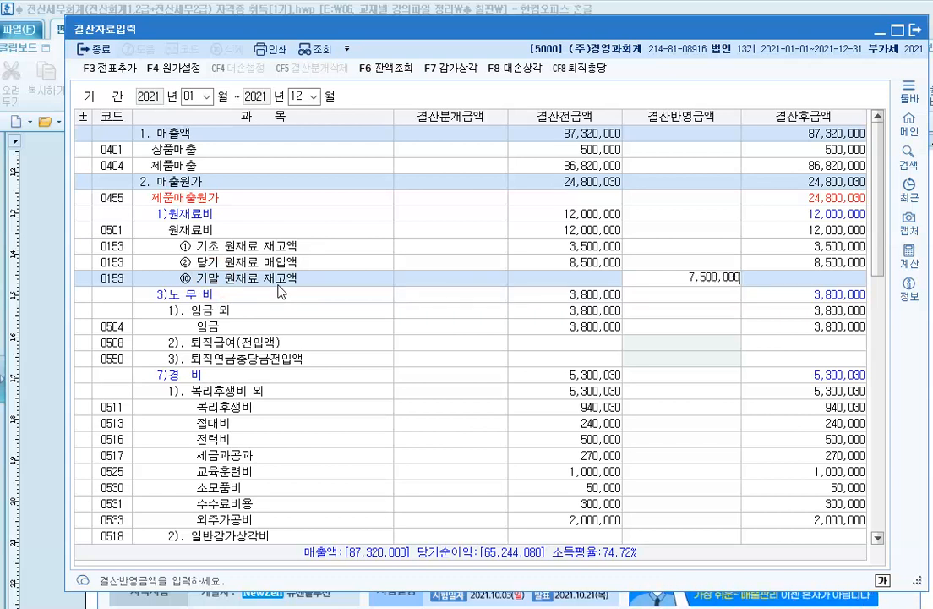
{"action": "key", "text": "Return"}
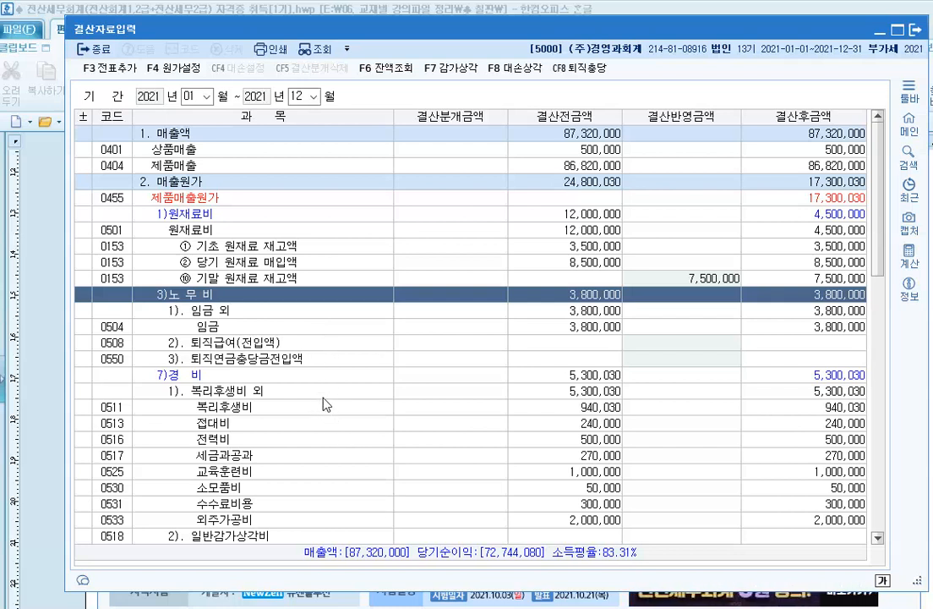
Step: Enter 2,500,000 as the 결산반영금액 for 기말 재공품 재고액 under 당기 총제조비용
{"action": "left_click", "coordinate": [284, 279]}
{"action": "scroll", "coordinate": [293, 319], "scroll_direction": "down", "scroll_amount": 3}
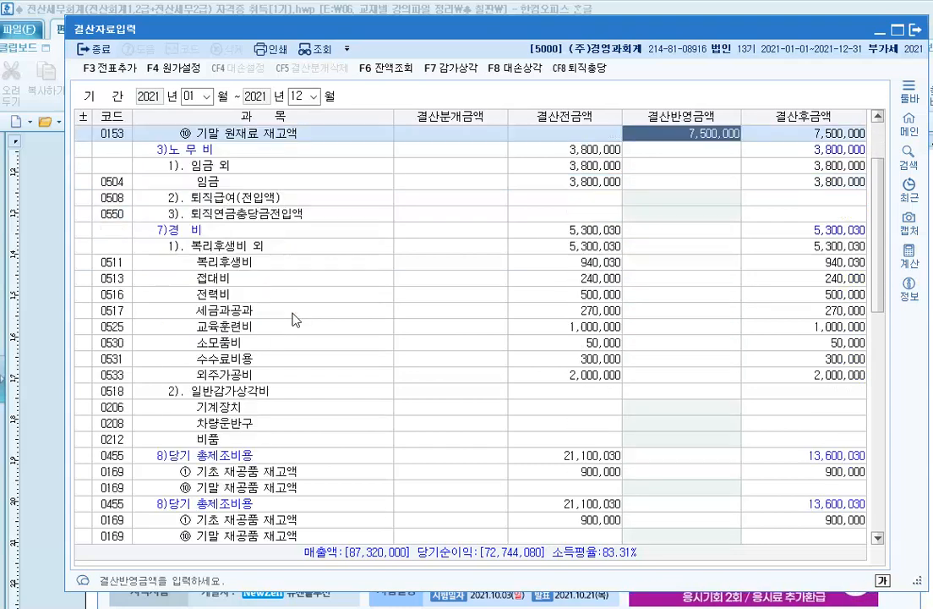
{"action": "scroll", "coordinate": [293, 319], "scroll_direction": "down", "scroll_amount": 2}
{"action": "left_click", "coordinate": [226, 393]}
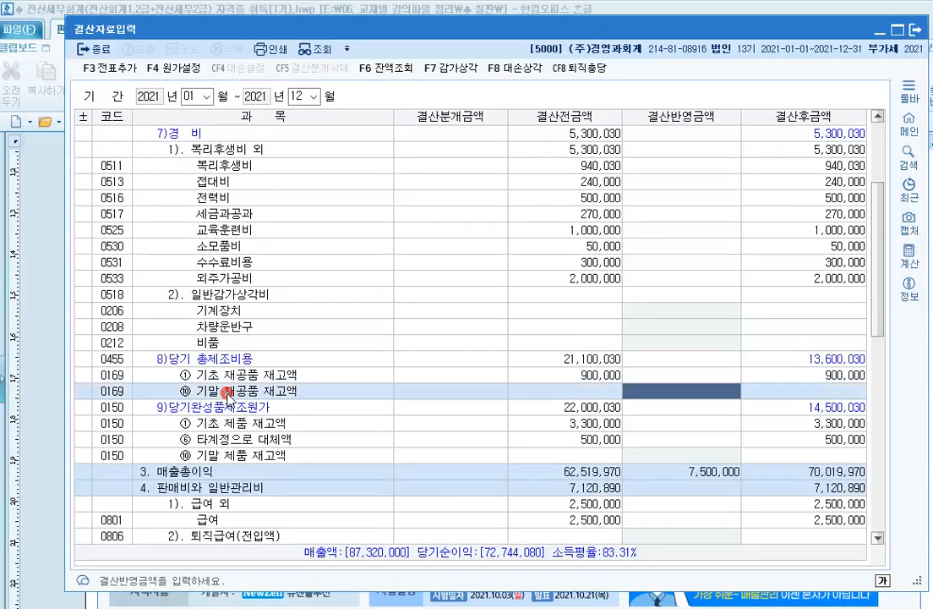
{"action": "left_click", "coordinate": [687, 392]}
{"action": "type", "text": "2,500,000"}
{"action": "key", "text": "Return"}
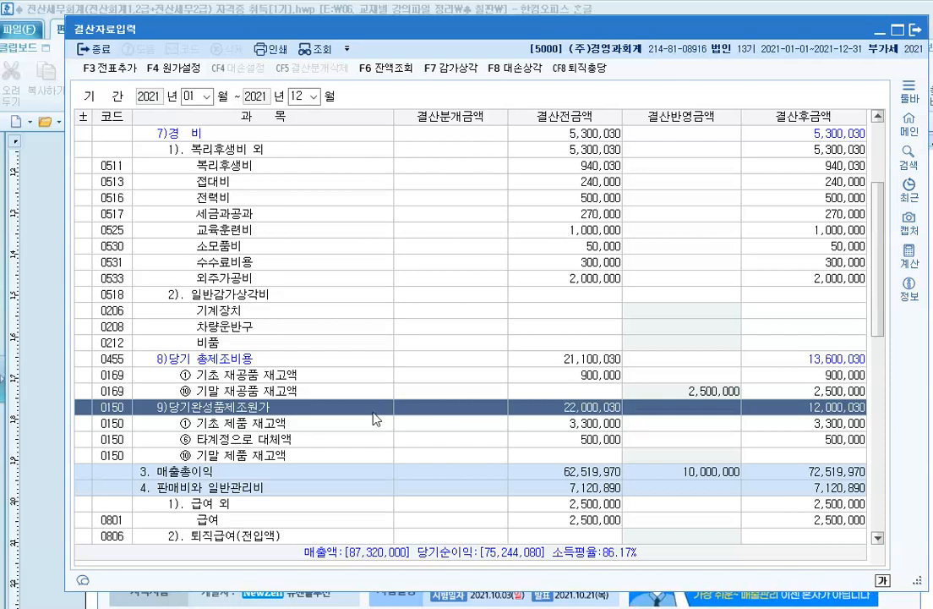
Step: Enter 3,500,000 as the 결산반영금액 for 기말 제품 재고액 under 당기완성품제조원가
{"action": "left_click", "coordinate": [227, 457]}
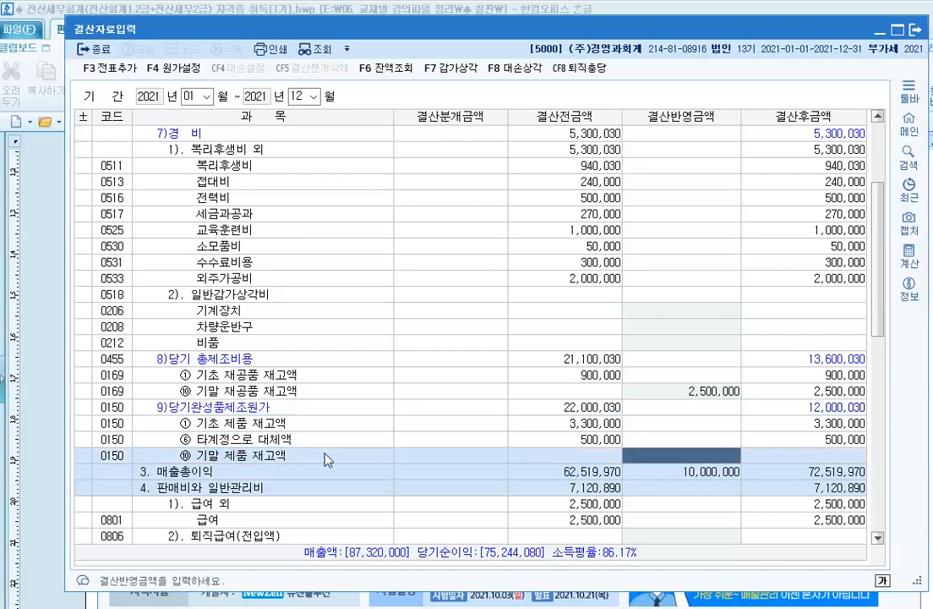
{"action": "left_click", "coordinate": [672, 444]}
{"action": "left_click", "coordinate": [195, 459]}
{"action": "type", "text": "3500000"}
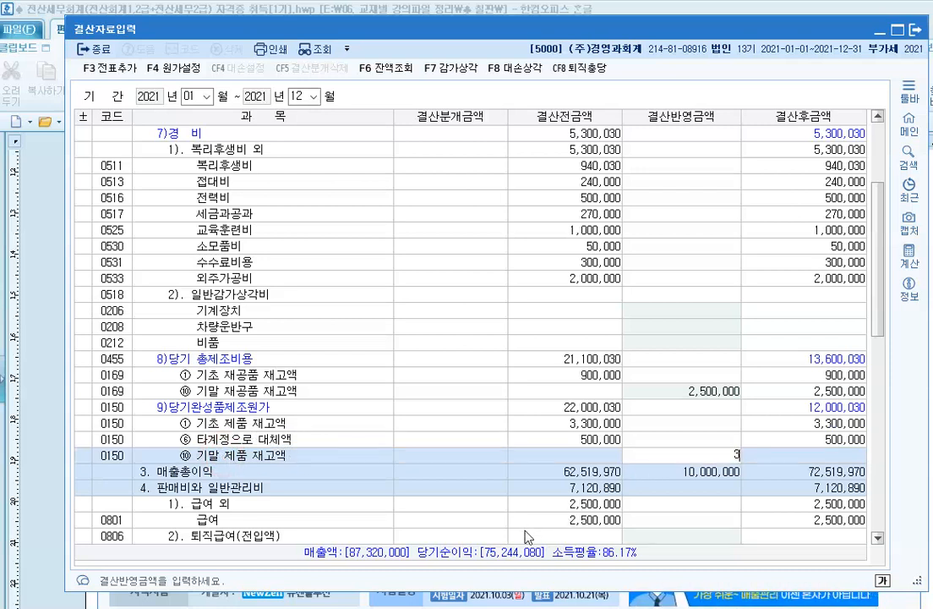
{"action": "key", "text": "Return"}
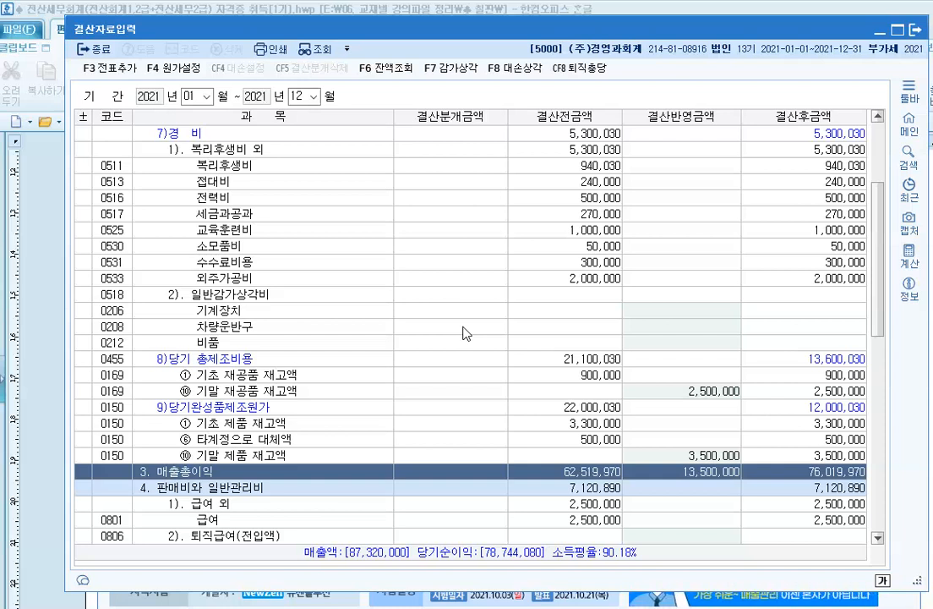
Step: Examine the 퇴직급여, 감가상각비, 대손상각 and 무형자산상각비 items under 판매비와 일반관리비, ending with the 대손상각 row selected
{"action": "scroll", "coordinate": [286, 275], "scroll_direction": "down", "scroll_amount": 2}
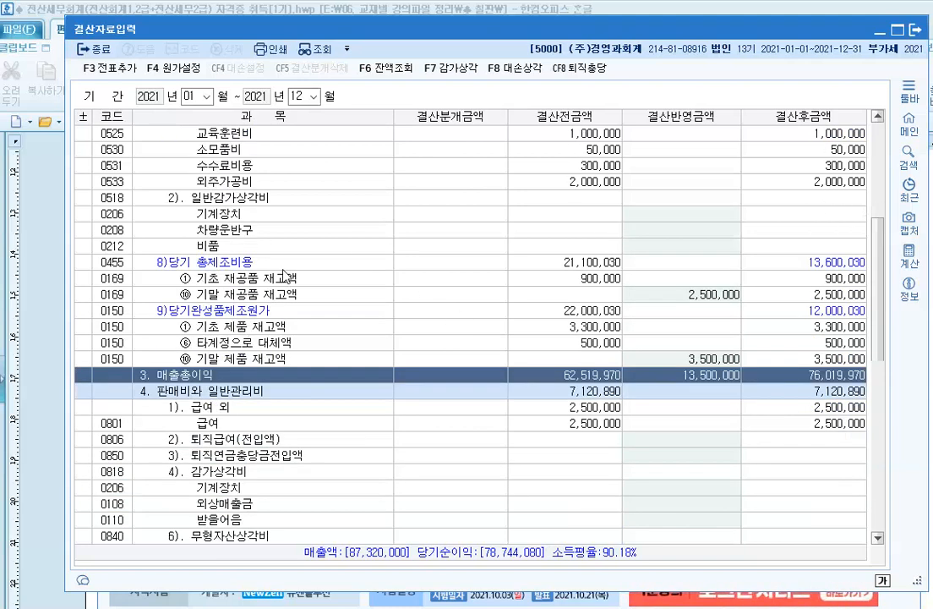
{"action": "scroll", "coordinate": [286, 275], "scroll_direction": "down", "scroll_amount": 5}
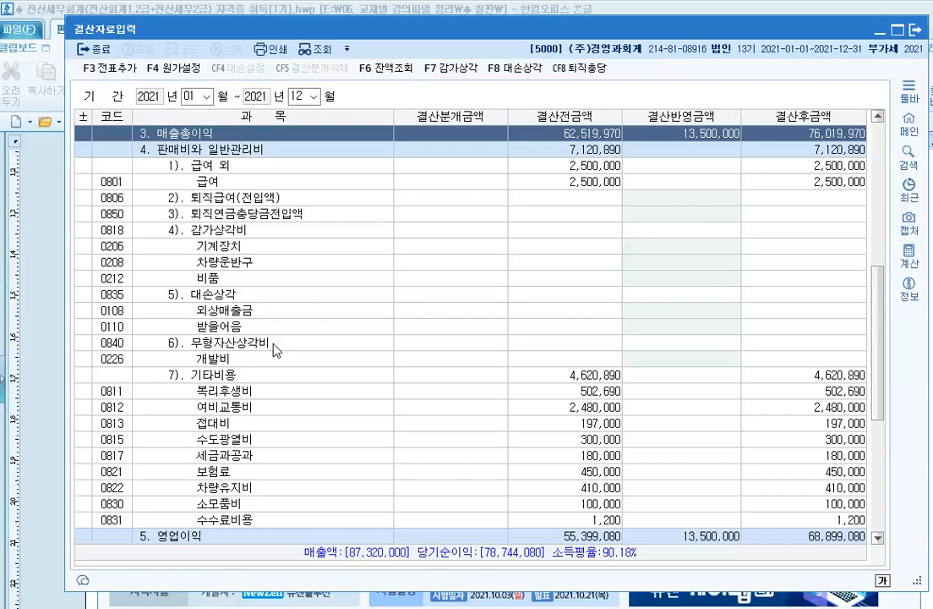
{"action": "scroll", "coordinate": [273, 349], "scroll_direction": "up", "scroll_amount": 1}
{"action": "scroll", "coordinate": [273, 349], "scroll_direction": "down", "scroll_amount": 2}
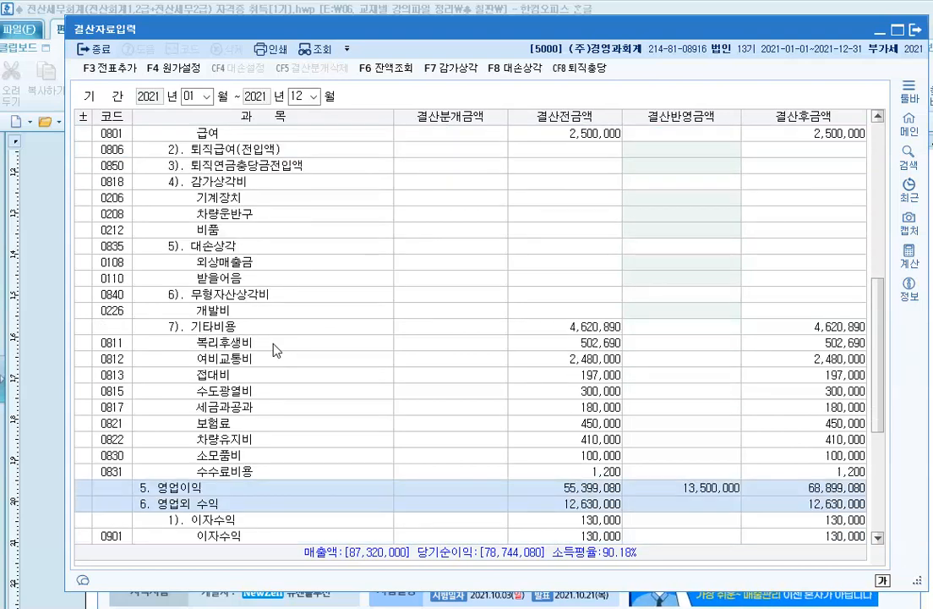
{"action": "scroll", "coordinate": [273, 349], "scroll_direction": "down", "scroll_amount": 2}
{"action": "scroll", "coordinate": [273, 349], "scroll_direction": "up", "scroll_amount": 2}
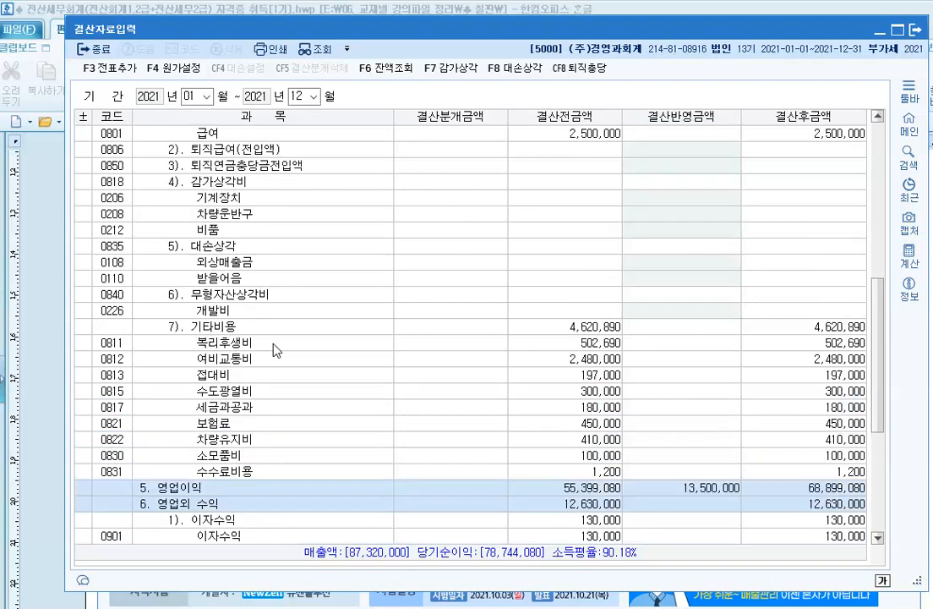
{"action": "left_click", "coordinate": [245, 248]}
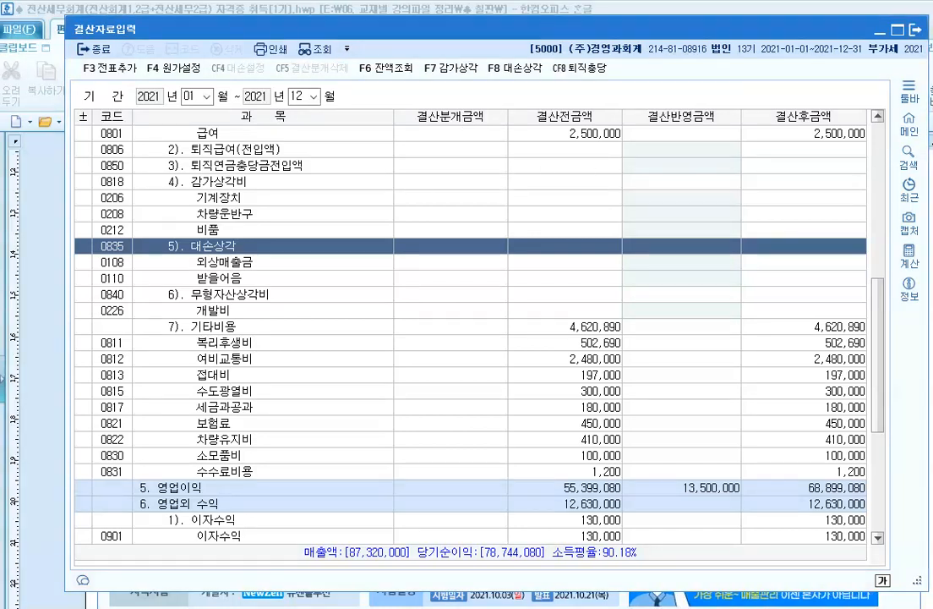
Step: Write the on-screen text note "외상매출금 10,000,000 × 1% = 100,000" above the 대손상각 row
{"action": "left_click", "coordinate": [343, 181]}
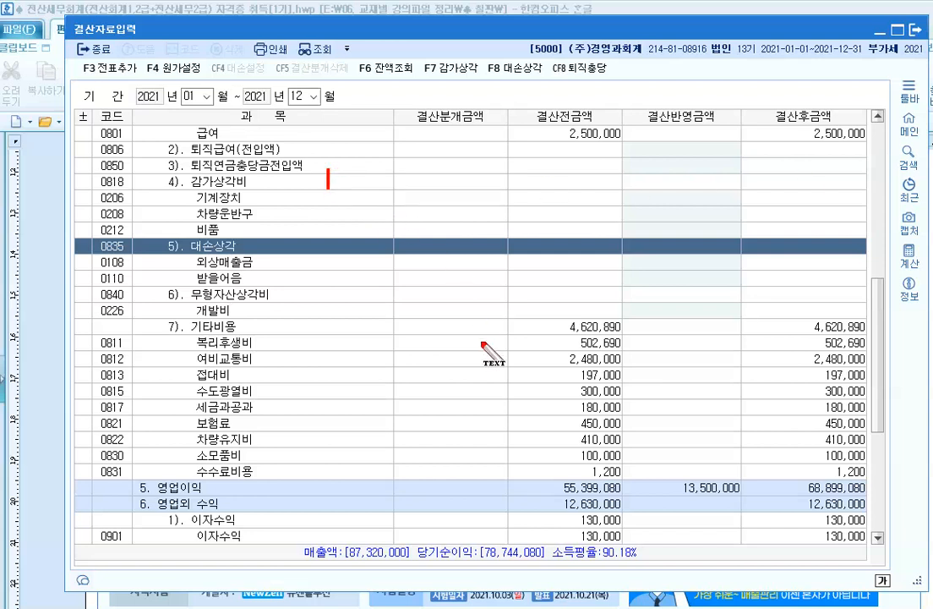
{"action": "type", "text": "외상매추"}
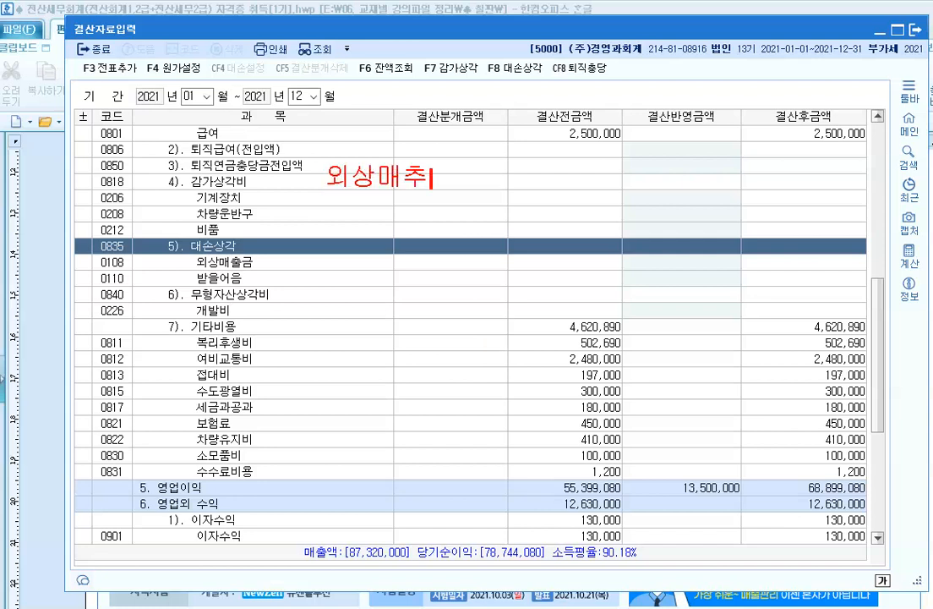
{"action": "type", "text": "ㄹ금 "}
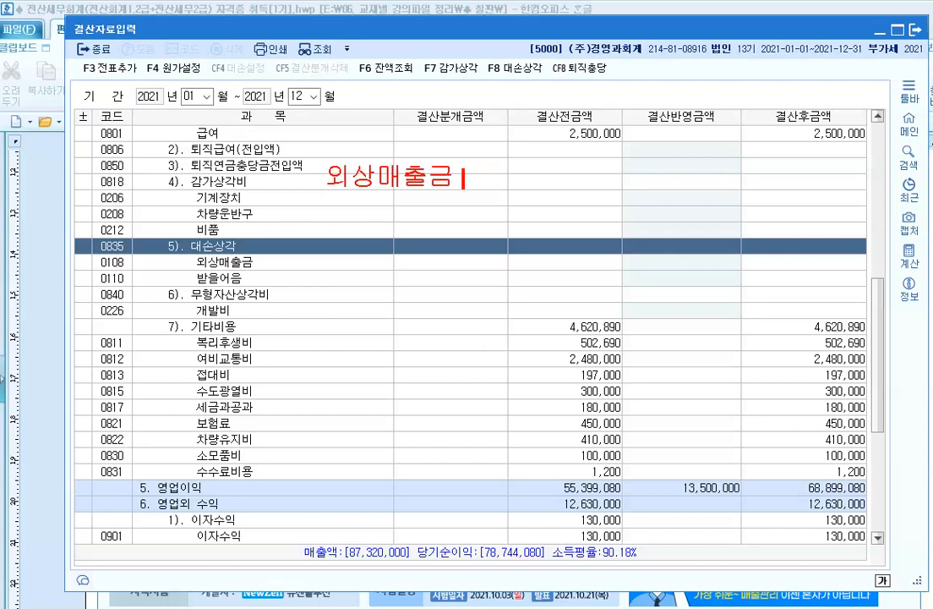
{"action": "type", "text": "10,000,000"}
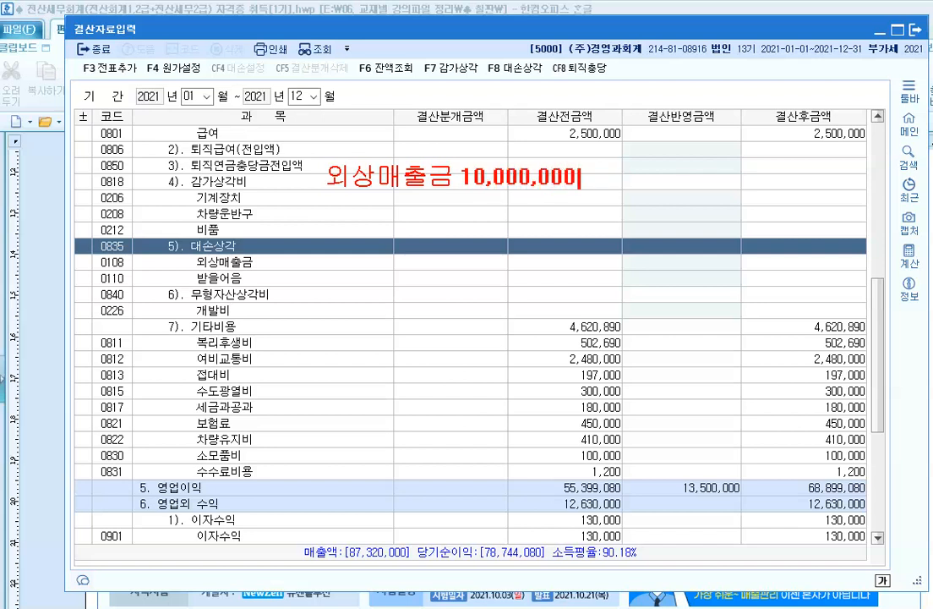
{"action": "type", "text": " ×1%"}
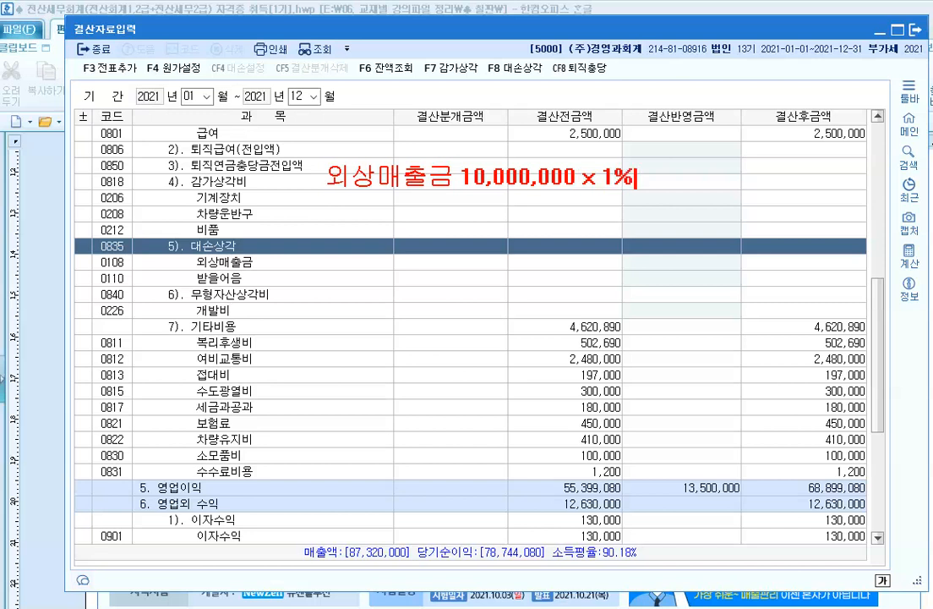
{"action": "type", "text": " = 100,000"}
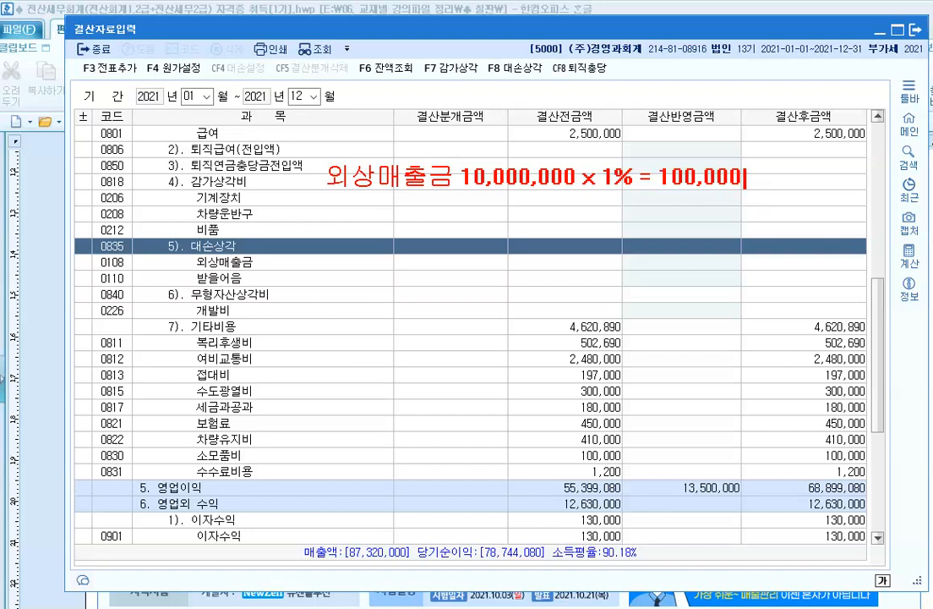
Step: Add a second line reading "대손충당금 30,000" to the on-screen note
{"action": "key", "text": "Return"}
{"action": "type", "text": "대손충ㄷ"}
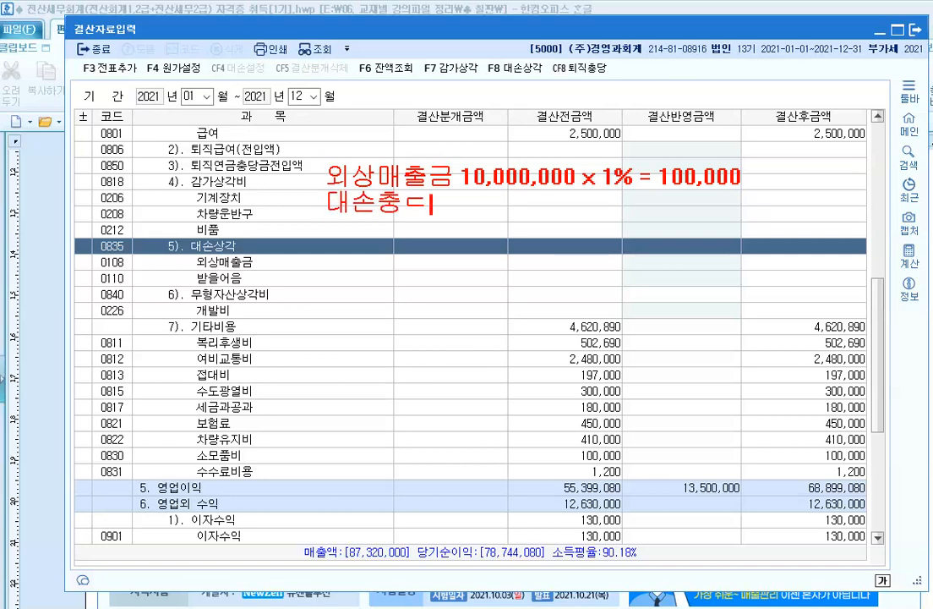
{"action": "type", "text": "당금 30,0"}
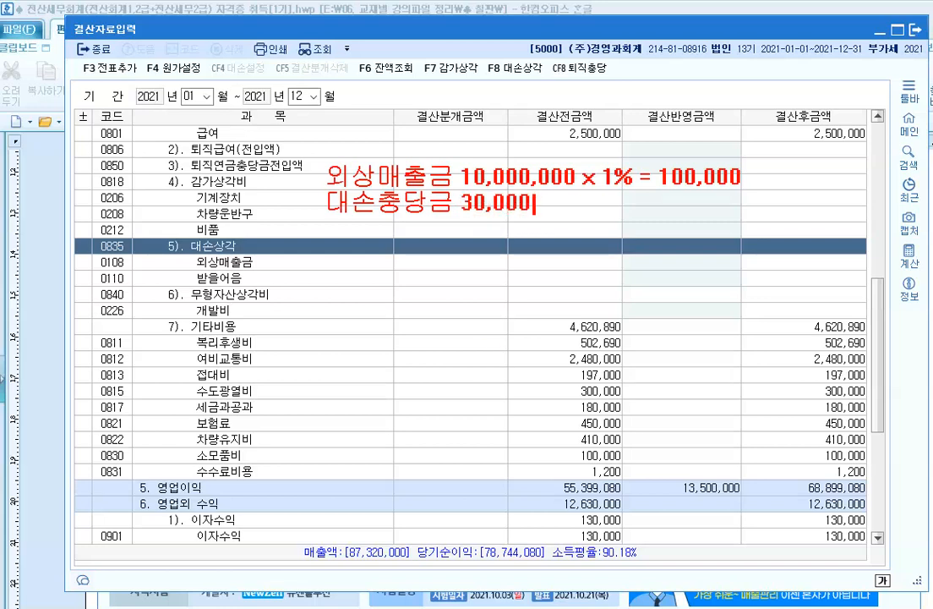
Step: Add a third note line reading "(차) 대손상각비 70,000 (대) 대손충당금 70,000" and clear the on-screen note
{"action": "key", "text": "Return"}
{"action": "type", "text": "[차]"}
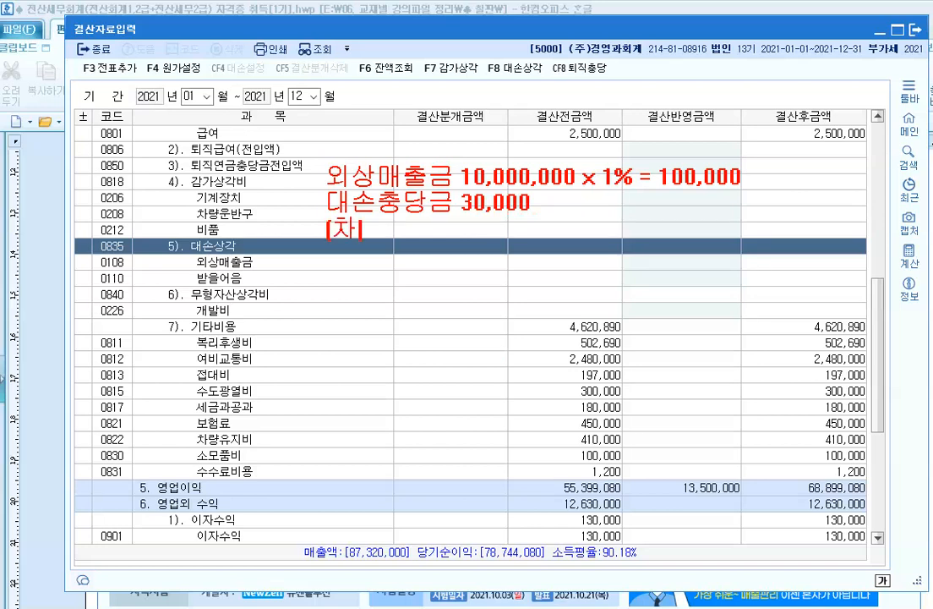
{"action": "type", "text": " 대손"}
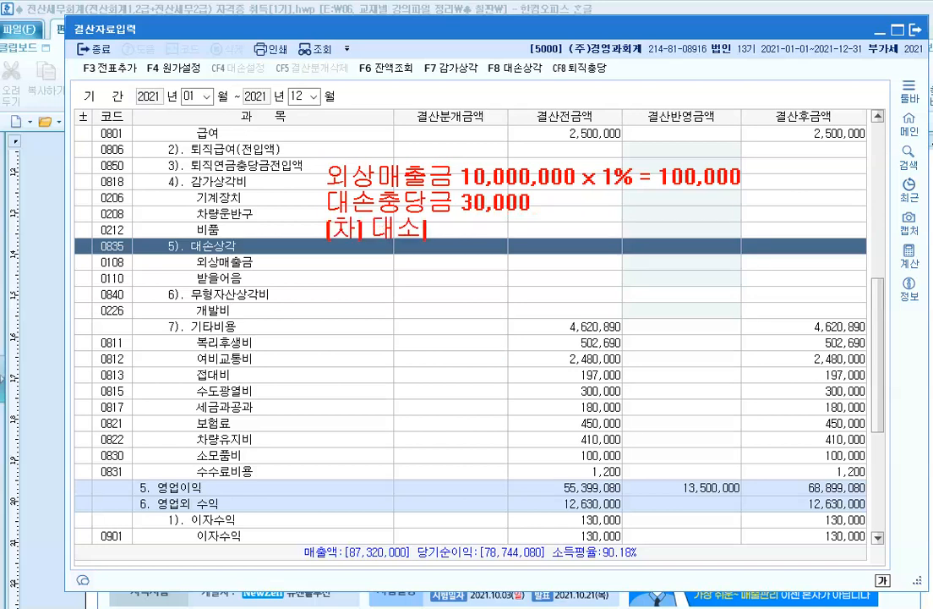
{"action": "type", "text": "상각비 "}
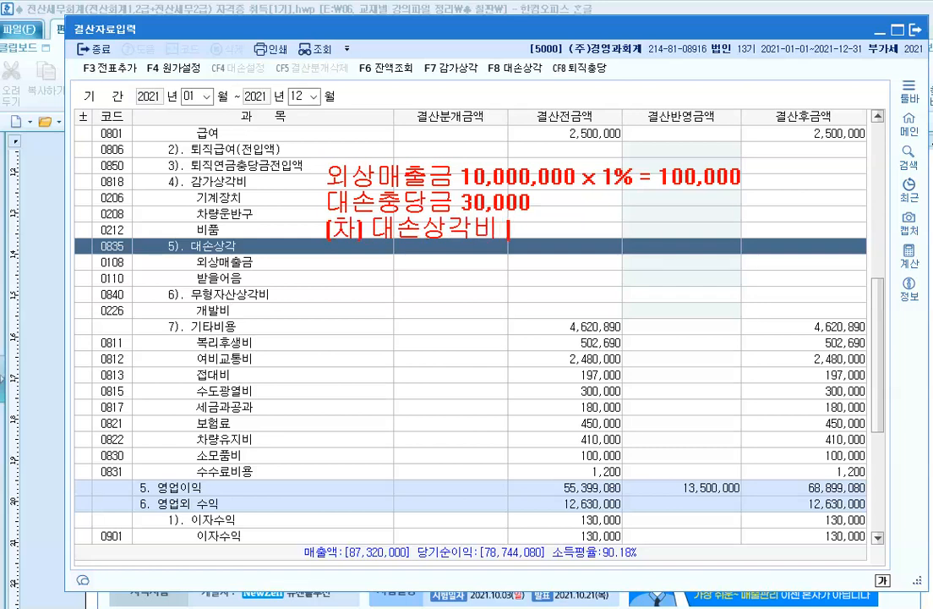
{"action": "type", "text": "70000"}
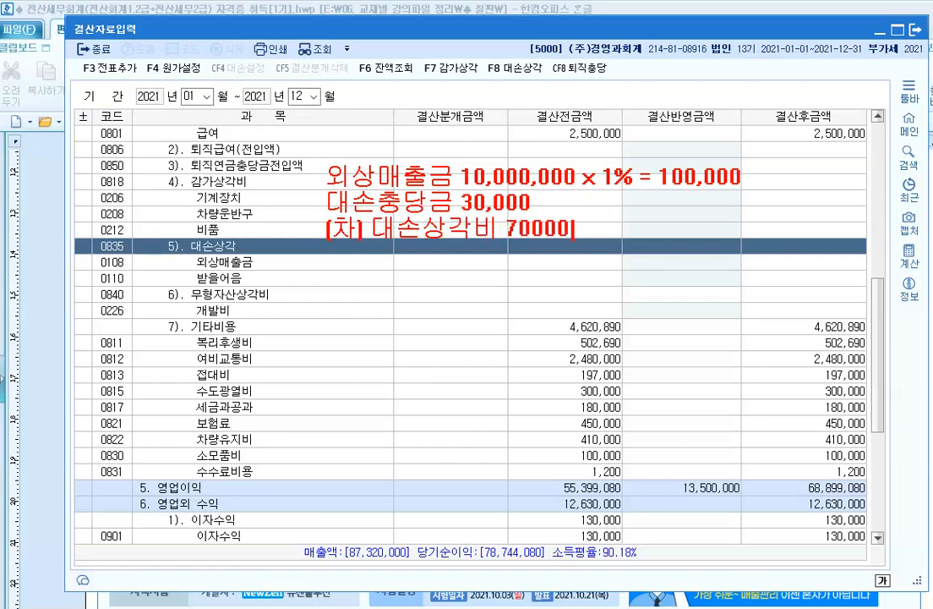
{"action": "key", "text": "BackSpace"}
{"action": "key", "text": "BackSpace"}
{"action": "key", "text": "BackSpace"}
{"action": "type", "text": ","}
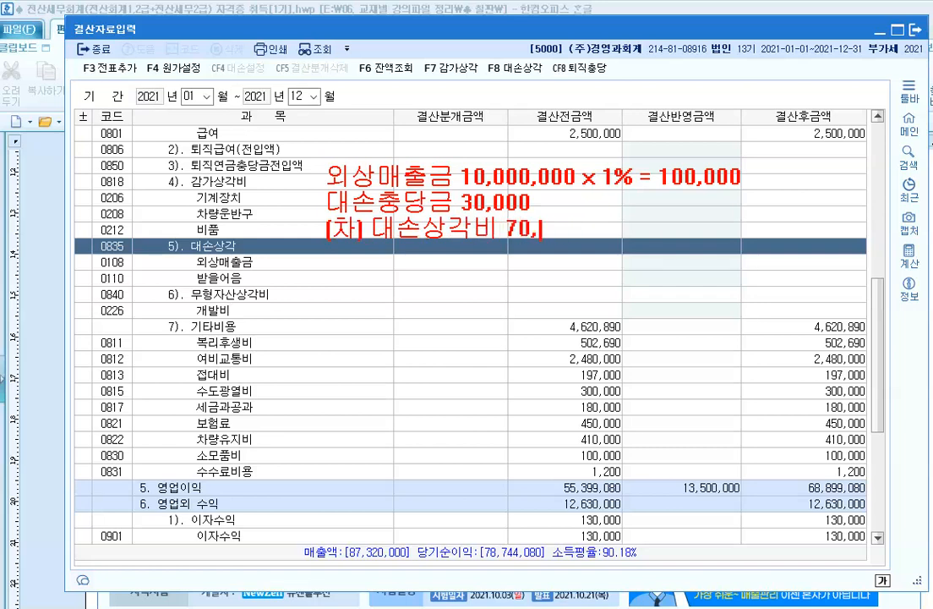
{"action": "type", "text": "000 ["}
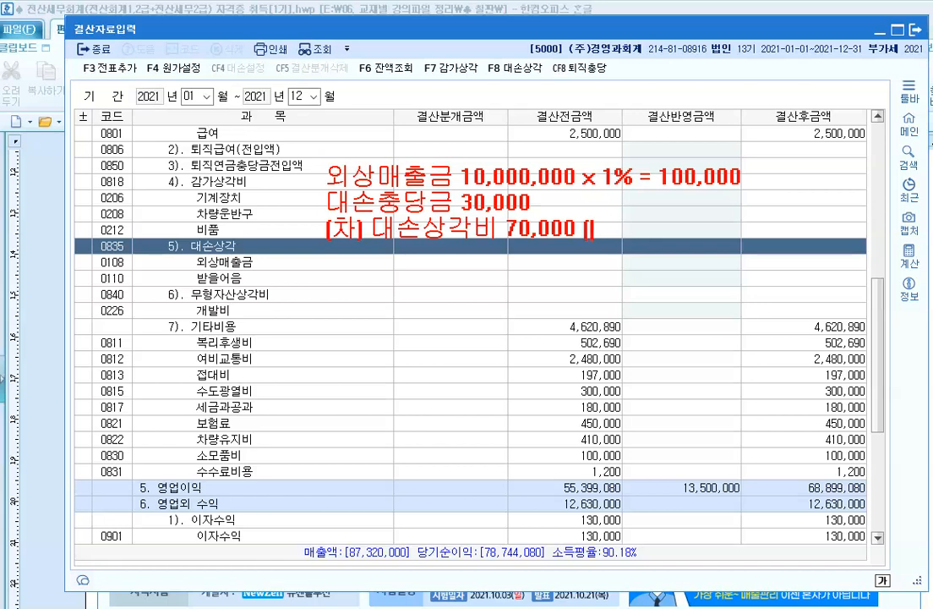
{"action": "type", "text": "대] 대손"}
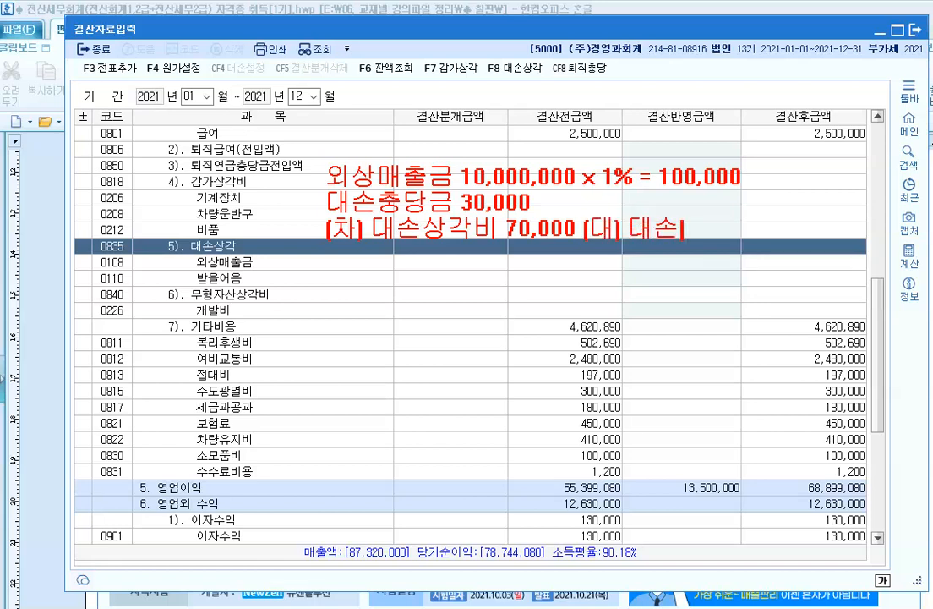
{"action": "type", "text": "충당금 "}
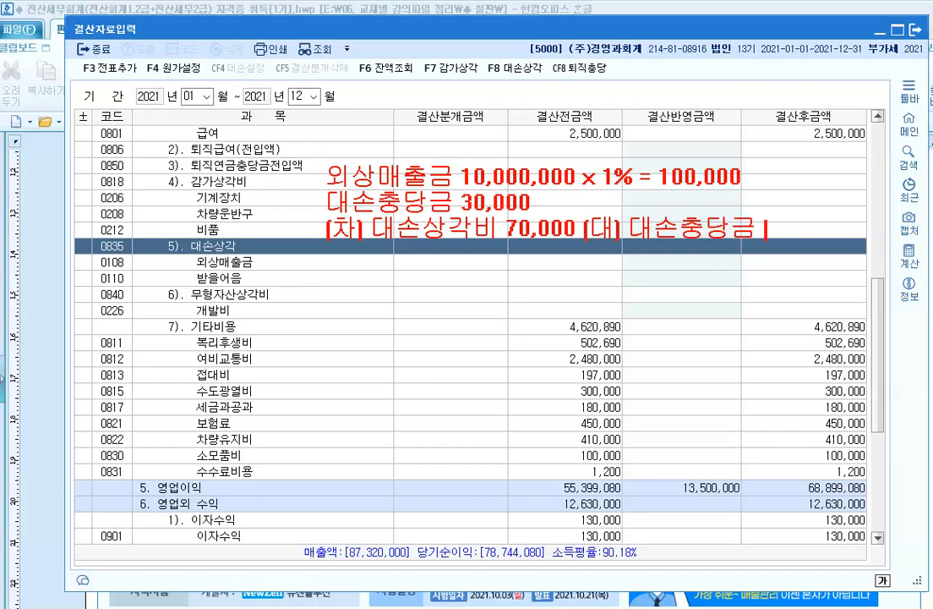
{"action": "type", "text": "70,000"}
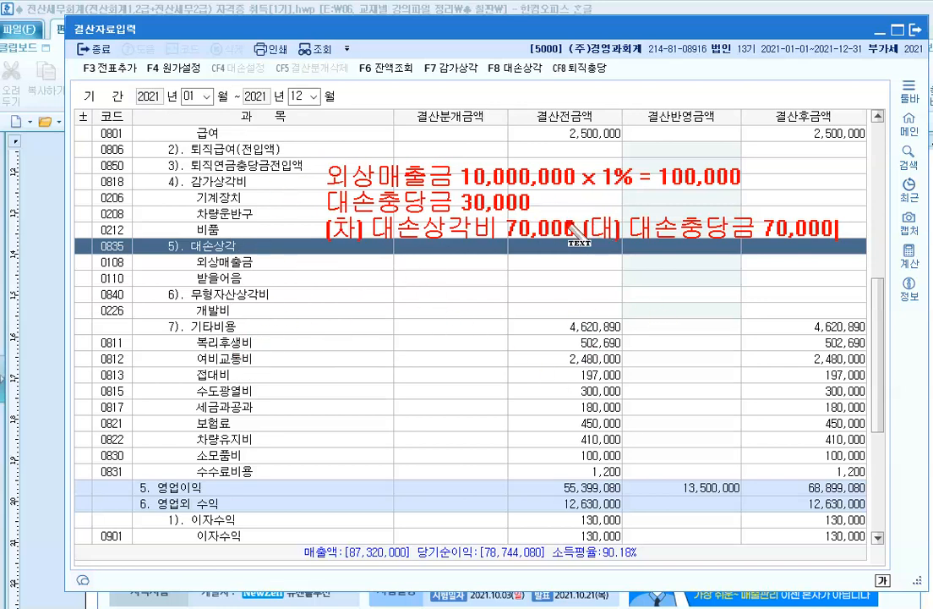
{"action": "key", "text": "Escape"}
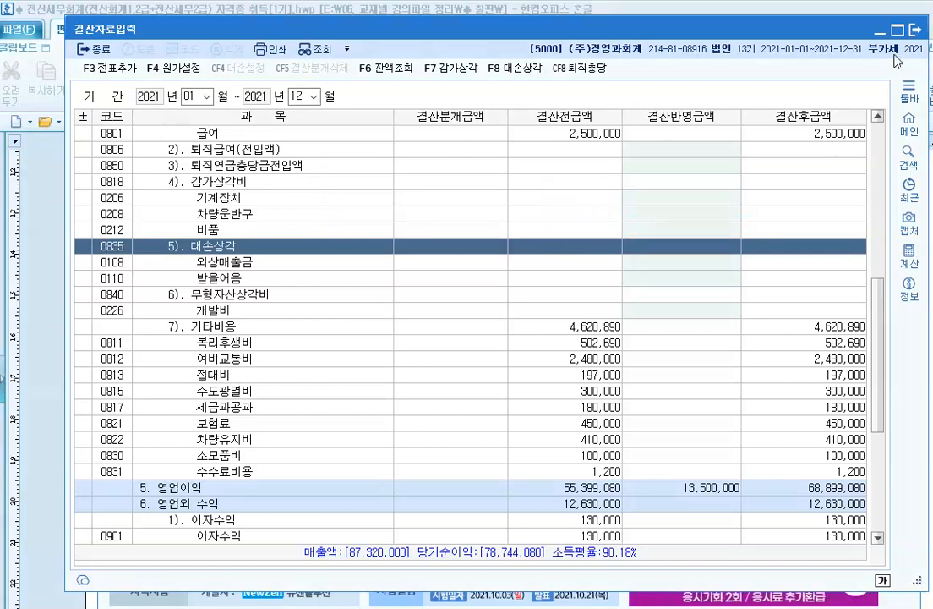
Step: Open the 재무상태표 for December 2021 and dismiss the 미처분 이익잉여금 difference notice
{"action": "key", "text": "Escape"}
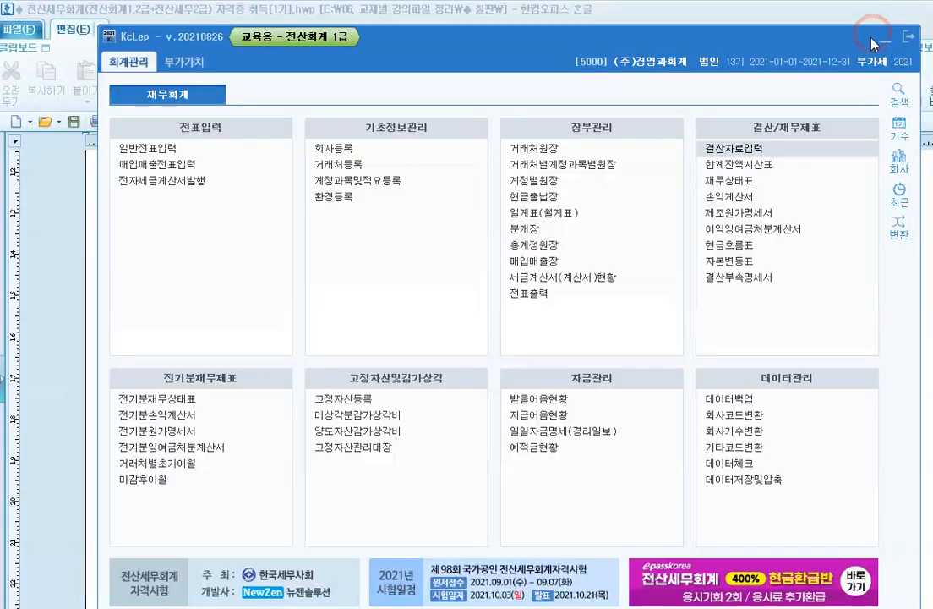
{"action": "left_click", "coordinate": [738, 181]}
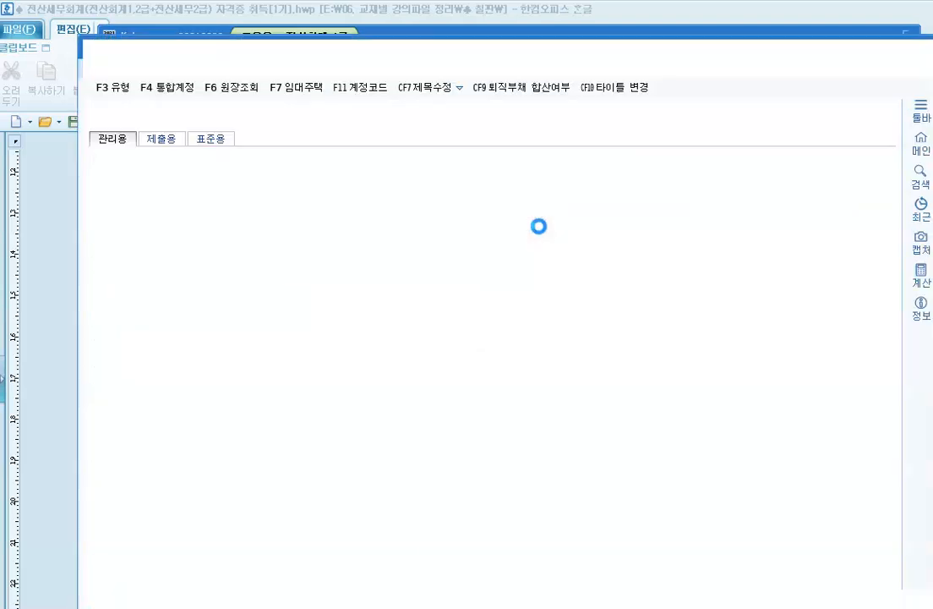
{"action": "left_click", "coordinate": [218, 120]}
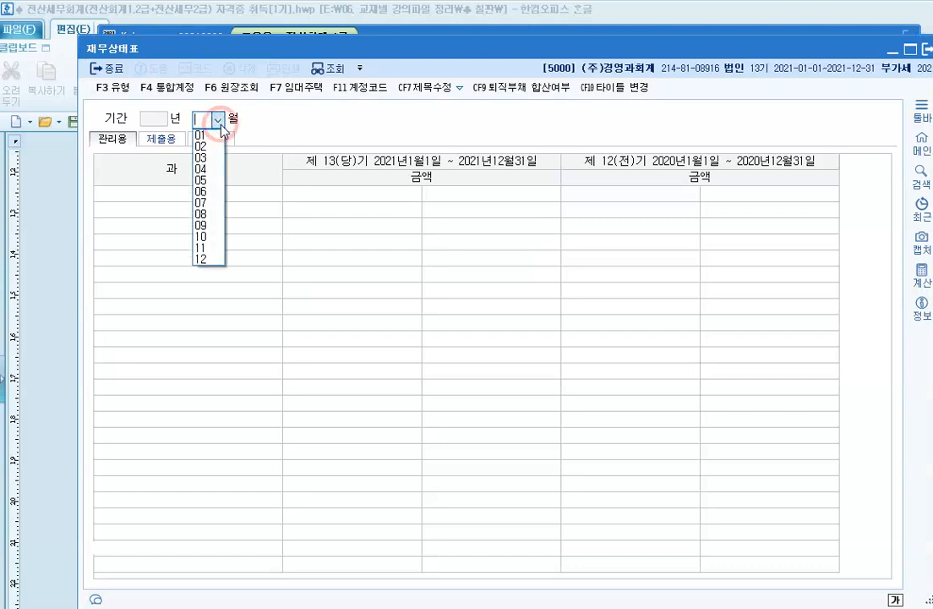
{"action": "left_click", "coordinate": [210, 260]}
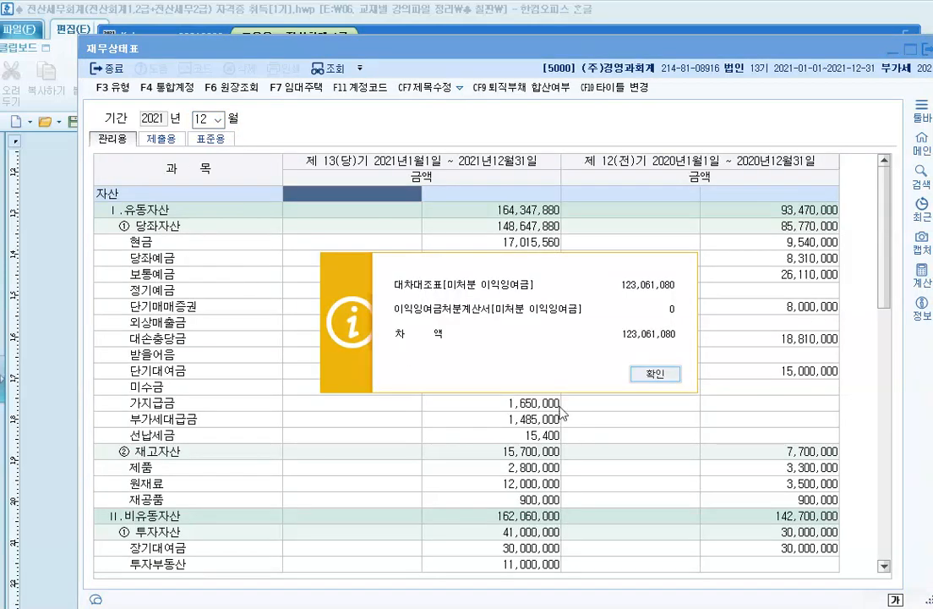
{"action": "left_click", "coordinate": [636, 378]}
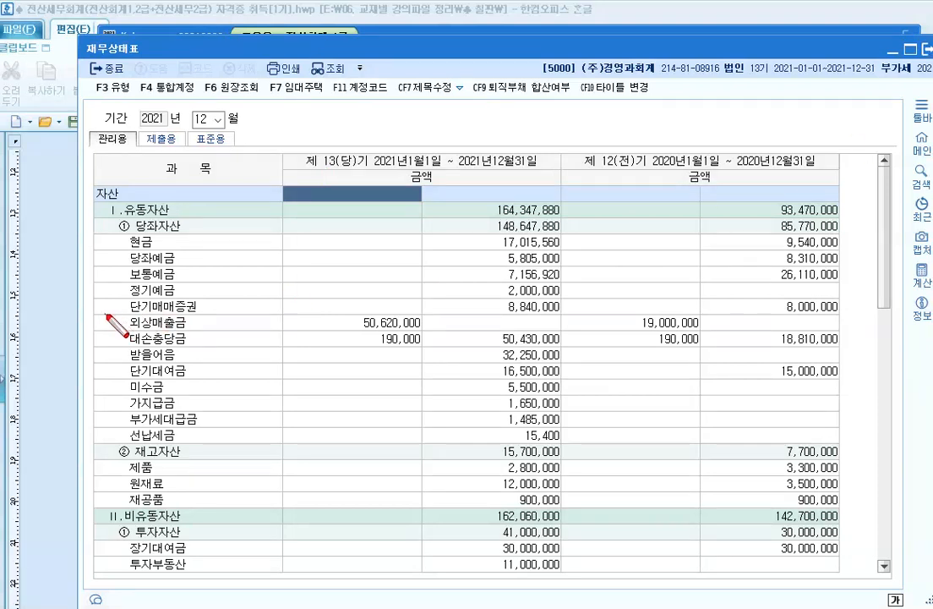
Step: Mark the 외상매출금 and 대손충당금 balances in the 재무상태표, clear the marking, and return to 결산자료입력
{"action": "mouse_move", "coordinate": [111, 314]}
{"action": "left_mouse_down"}
{"action": "mouse_move", "coordinate": [170, 334]}
{"action": "mouse_move", "coordinate": [469, 355]}
{"action": "mouse_move", "coordinate": [423, 346]}
{"action": "left_mouse_up"}
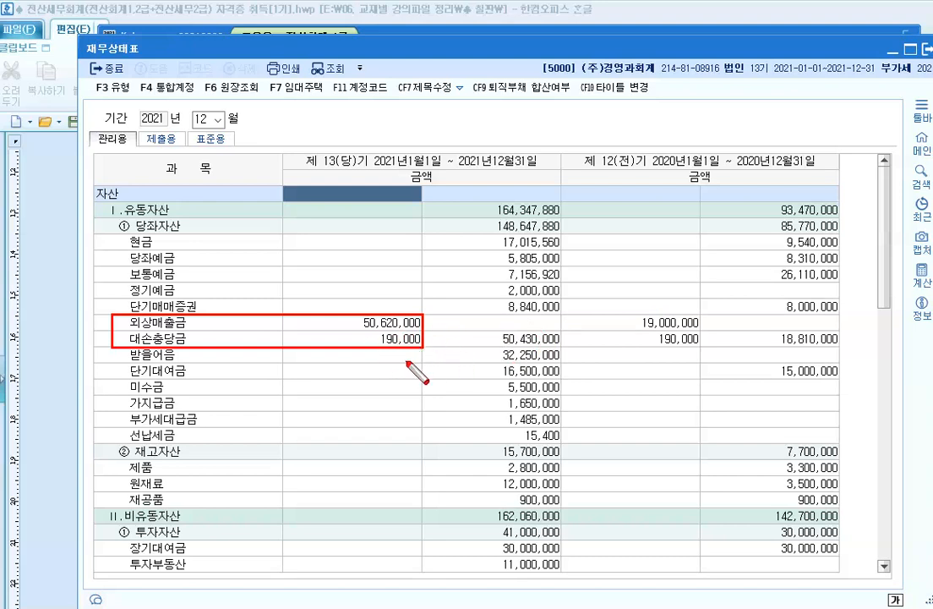
{"action": "key", "text": "Escape"}
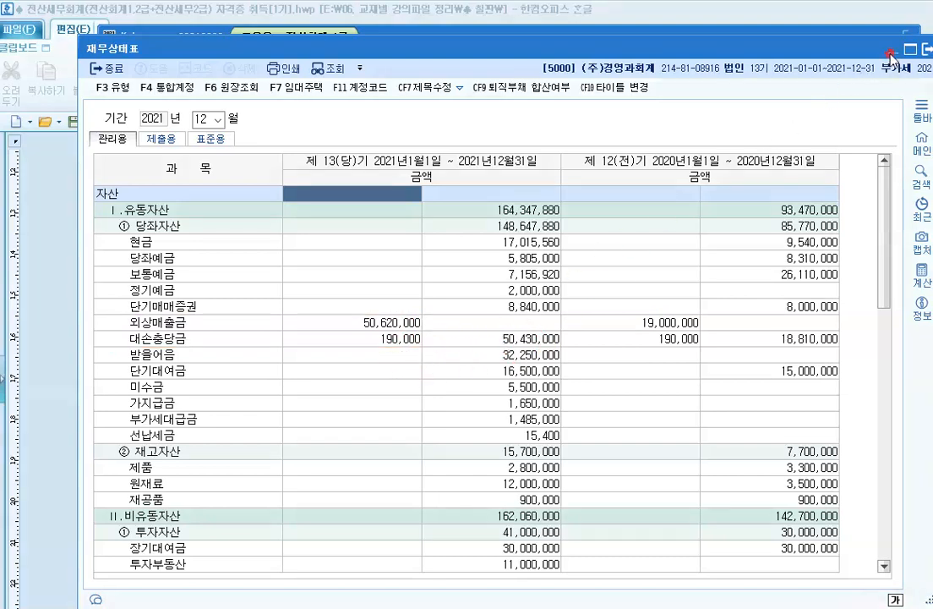
{"action": "left_click", "coordinate": [891, 56]}
{"action": "key", "text": "alt+Tab"}
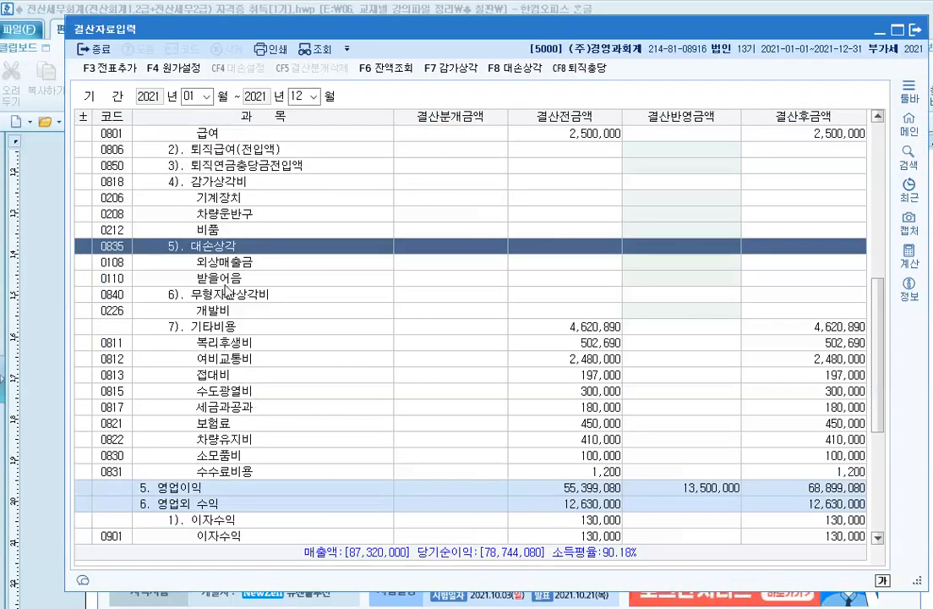
Step: Select the 결산반영금액 cell for 외상매출금 under 대손상각 and open the 대손상각 calculation dialog
{"action": "left_click", "coordinate": [629, 263]}
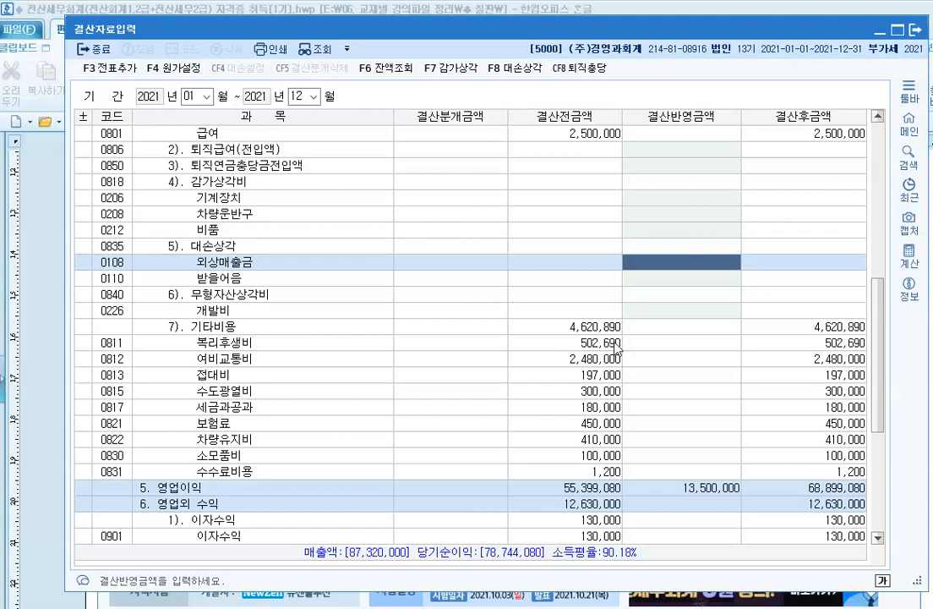
{"action": "scroll", "coordinate": [488, 279], "scroll_direction": "up", "scroll_amount": 7}
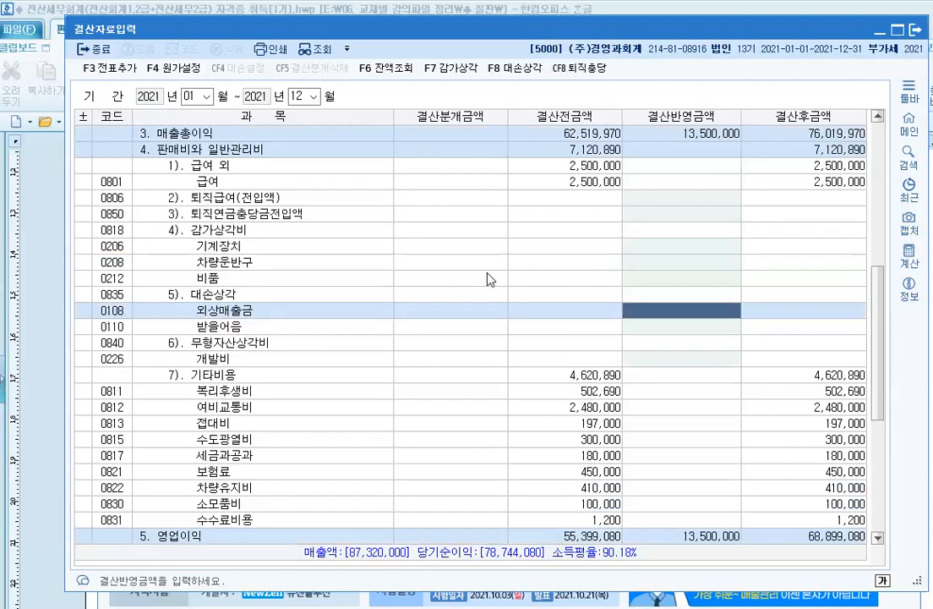
{"action": "scroll", "coordinate": [489, 279], "scroll_direction": "up", "scroll_amount": 6}
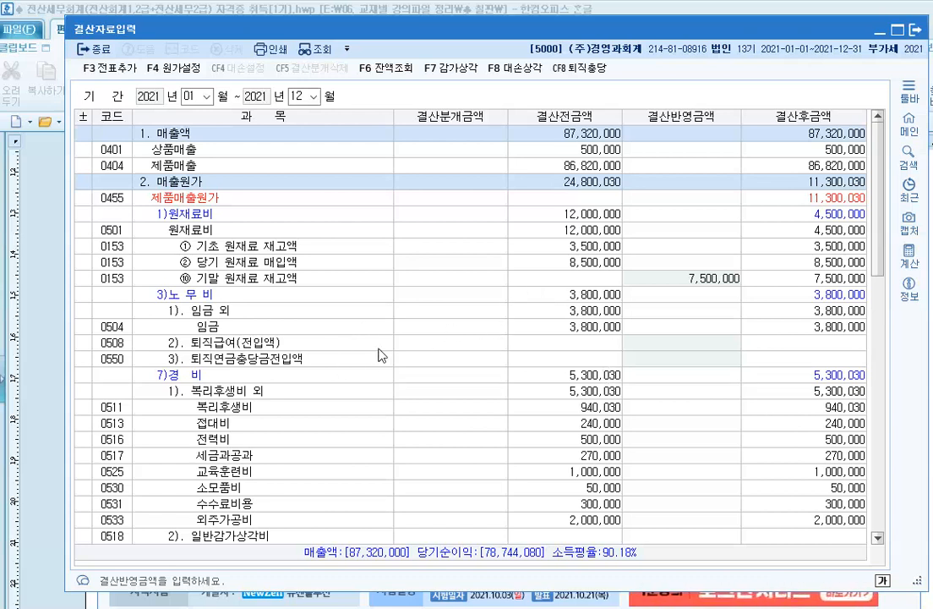
{"action": "left_click", "coordinate": [514, 76]}
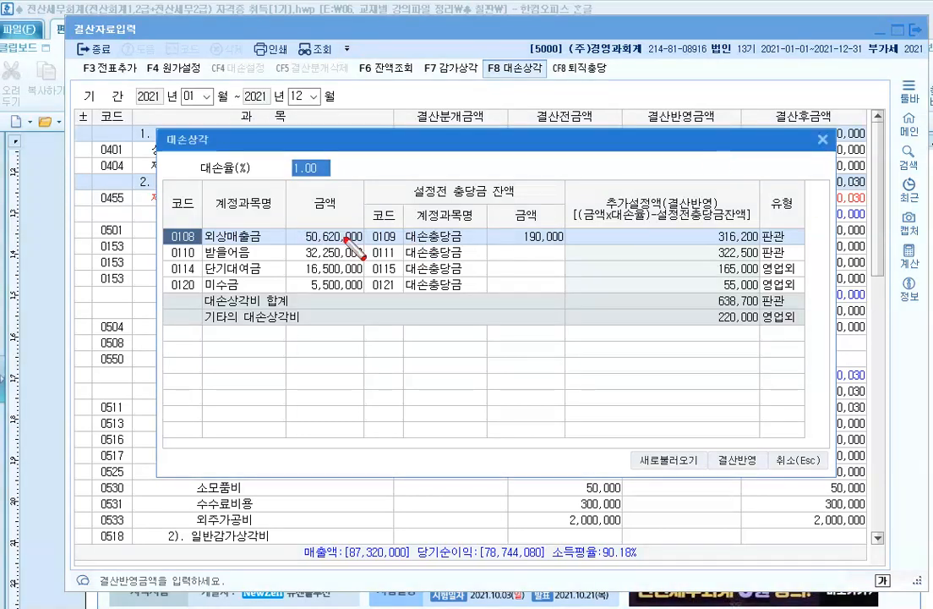
Step: Mark the 외상매출금 amount, its 대손충당금 and 추가설정액, plus the 단기대여금 and 미수금 rows, and clear the markings
{"action": "left_click_drag", "start_coordinate": [203, 226], "coordinate": [362, 244]}
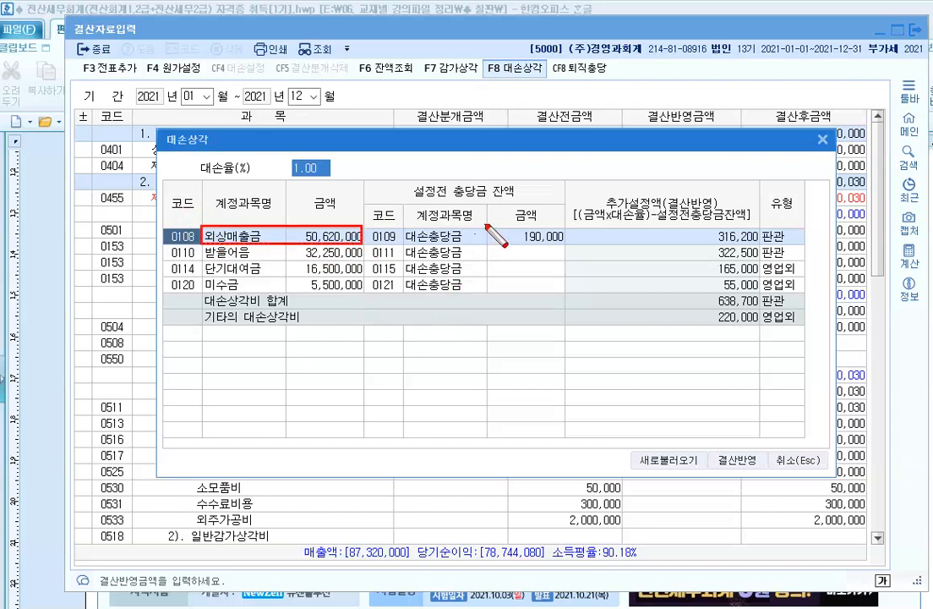
{"action": "left_click_drag", "start_coordinate": [486, 223], "coordinate": [564, 245]}
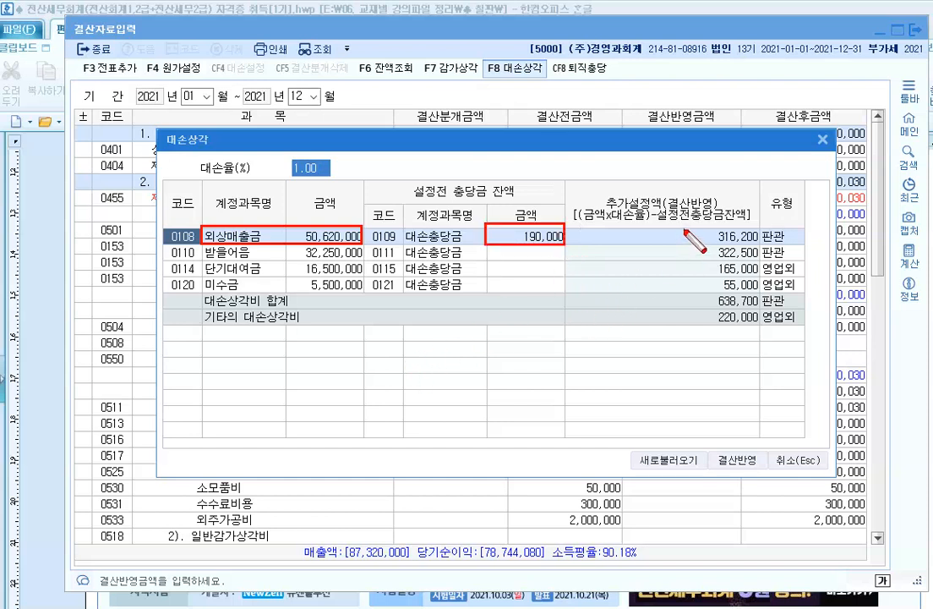
{"action": "left_click_drag", "start_coordinate": [692, 226], "coordinate": [766, 245]}
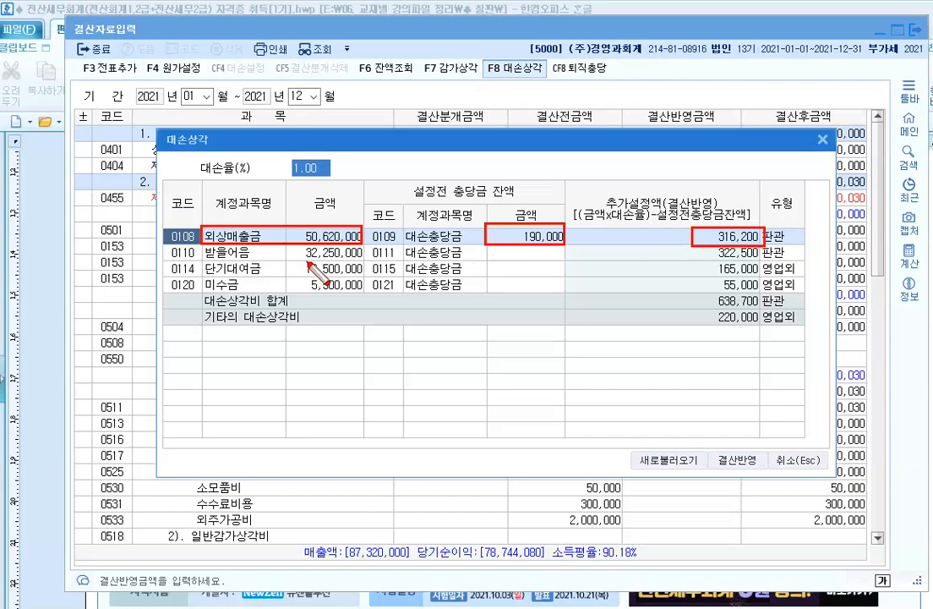
{"action": "mouse_move", "coordinate": [161, 256]}
{"action": "left_mouse_down"}
{"action": "mouse_move", "coordinate": [181, 277]}
{"action": "mouse_move", "coordinate": [829, 292]}
{"action": "left_mouse_up"}
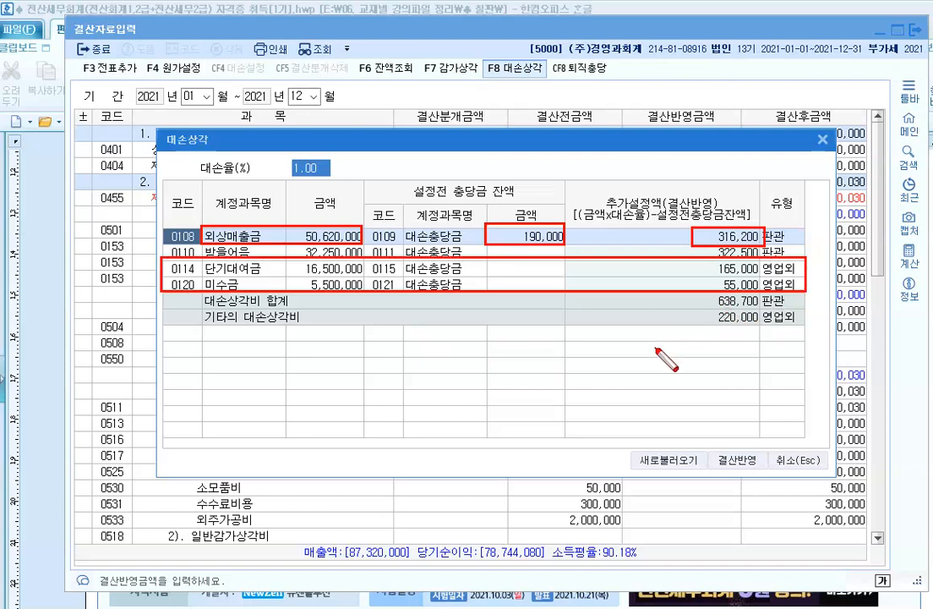
{"action": "key", "text": "Escape"}
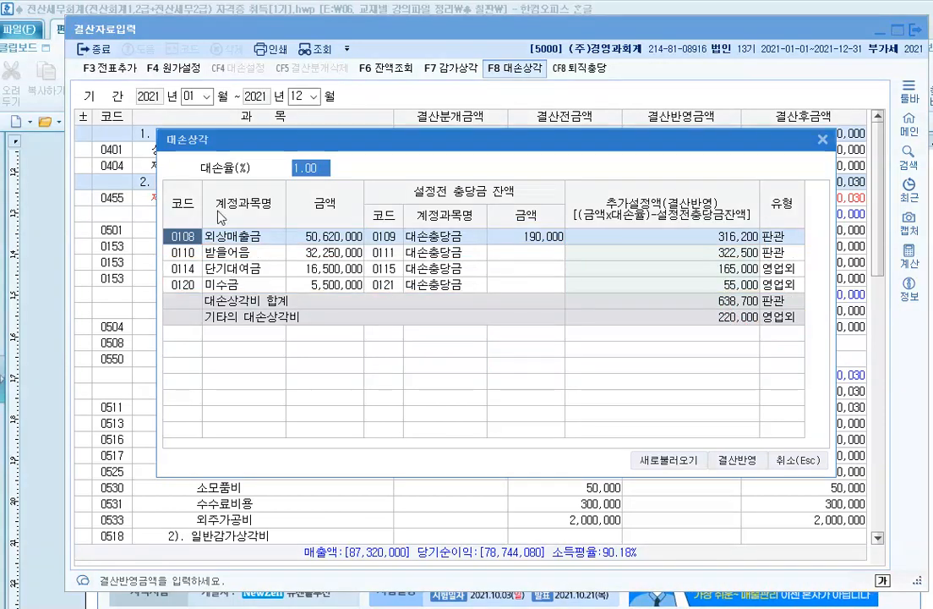
Step: Set the 추가설정액 of 단기대여금 and 미수금 to 0 and apply the 대손상각 amounts to the closing data
{"action": "left_click", "coordinate": [714, 268]}
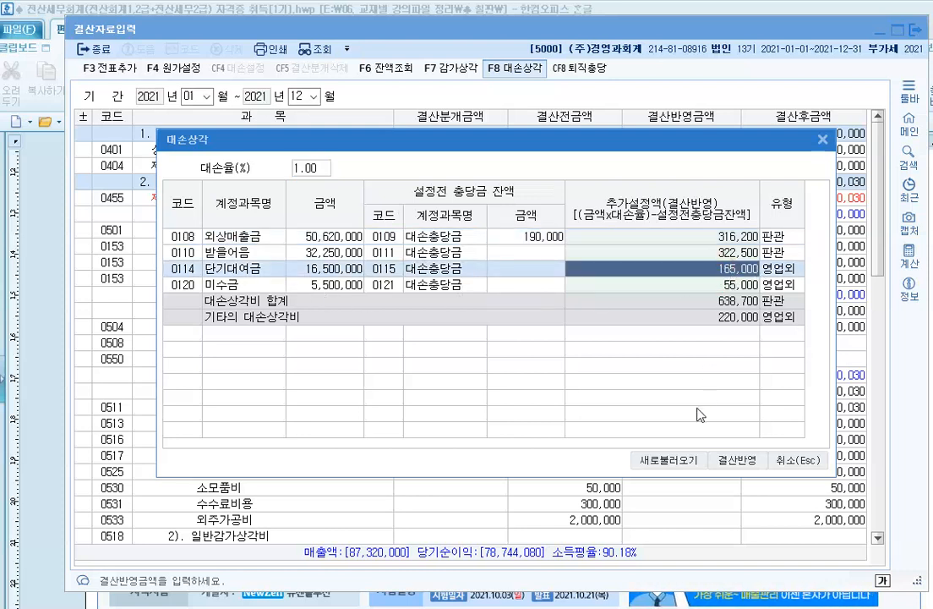
{"action": "type", "text": "0"}
{"action": "key", "text": "Return"}
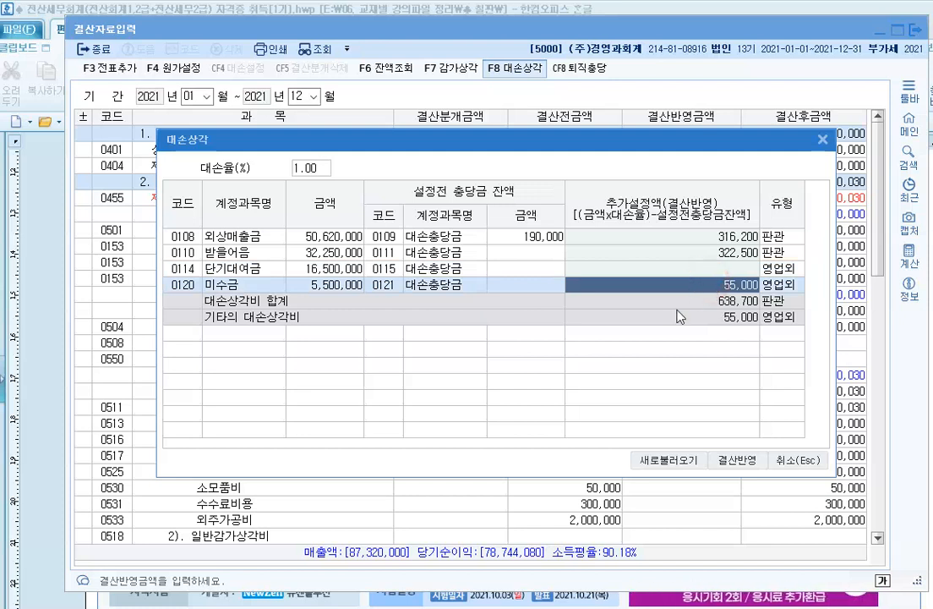
{"action": "type", "text": "0"}
{"action": "key", "text": "Return"}
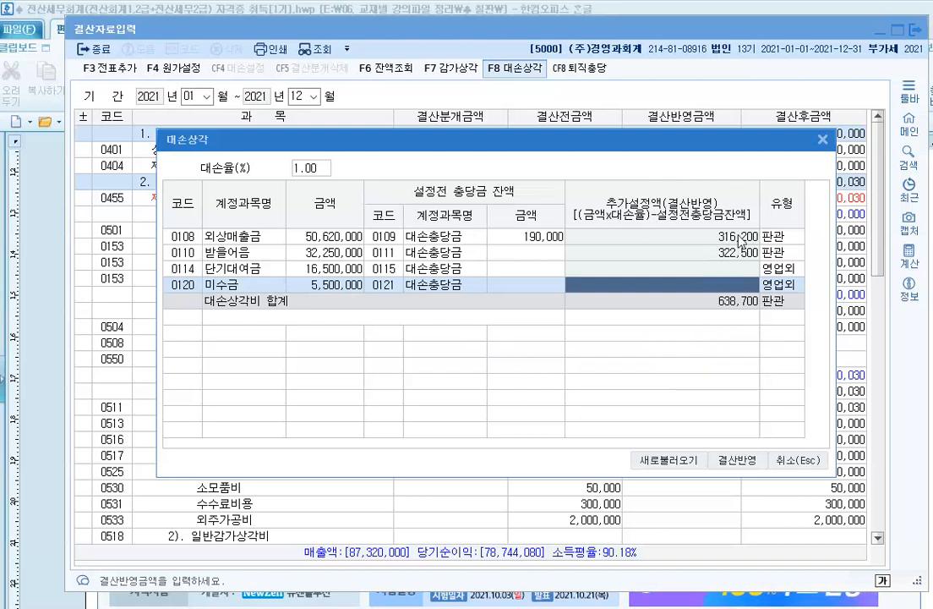
{"action": "left_click", "coordinate": [736, 462]}
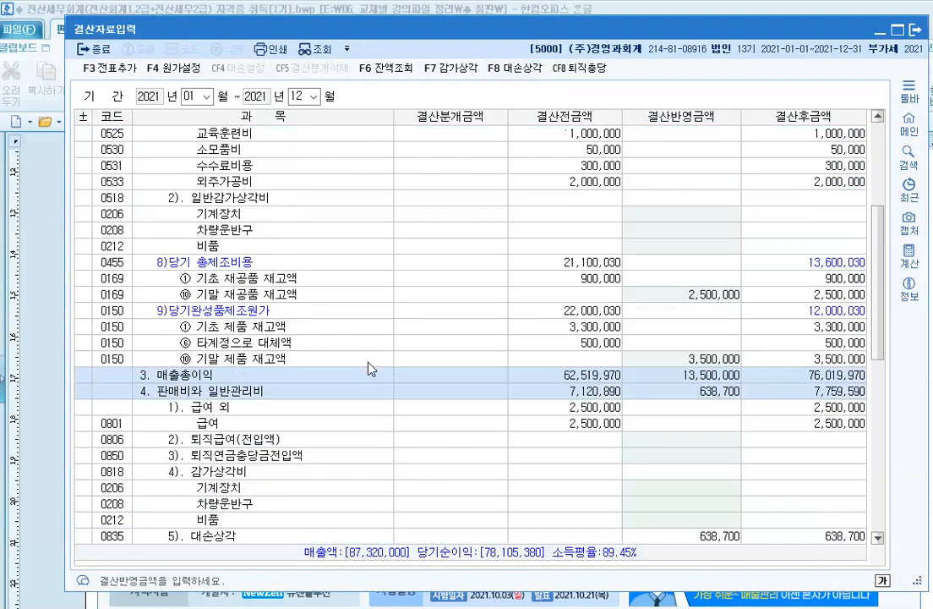
Step: Check the 결산반영금액 entries for 외상매출금 and 받을어음 under 대손상각
{"action": "scroll", "coordinate": [372, 369], "scroll_direction": "down", "scroll_amount": 1}
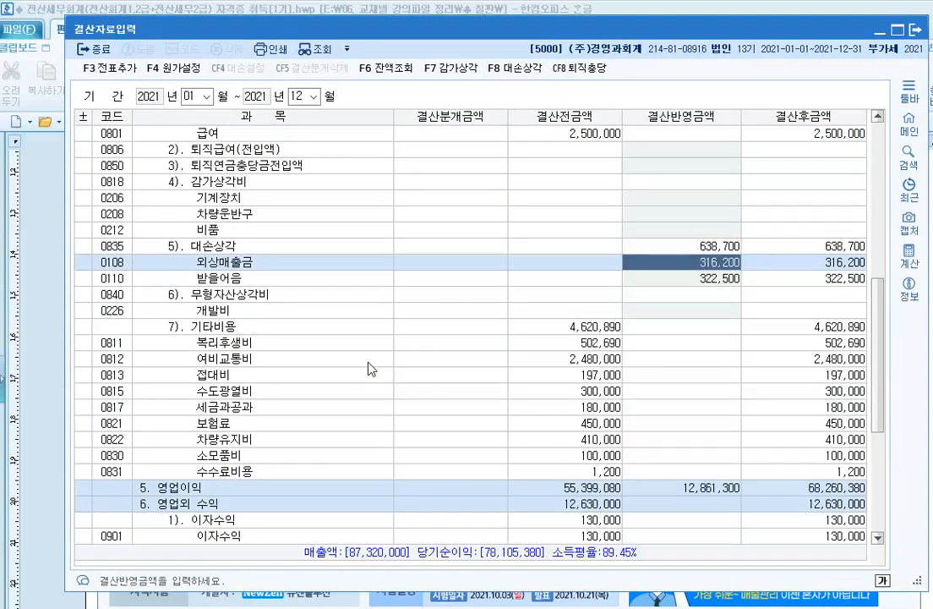
{"action": "left_click", "coordinate": [698, 282]}
{"action": "left_click", "coordinate": [698, 264]}
{"action": "left_click", "coordinate": [695, 279]}
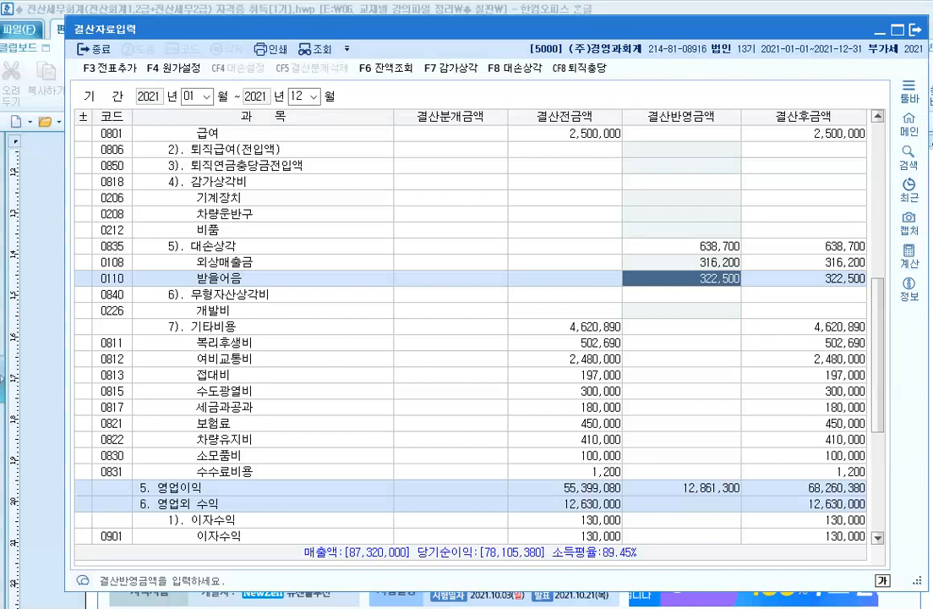
Step: Annotate the debit side of the entry on screen as (차) 퇴직급여(제) 750,000 and 퇴직급여(판) 1,500,000
{"action": "left_click_drag", "start_coordinate": [261, 200], "coordinate": [265, 219]}
{"action": "type", "text": "차) "}
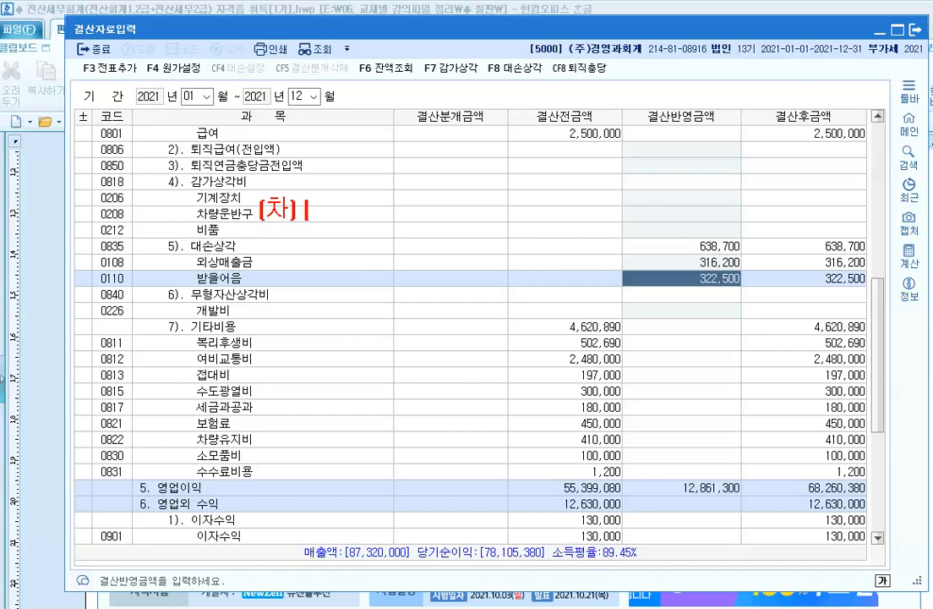
{"action": "type", "text": "퇴직급여"}
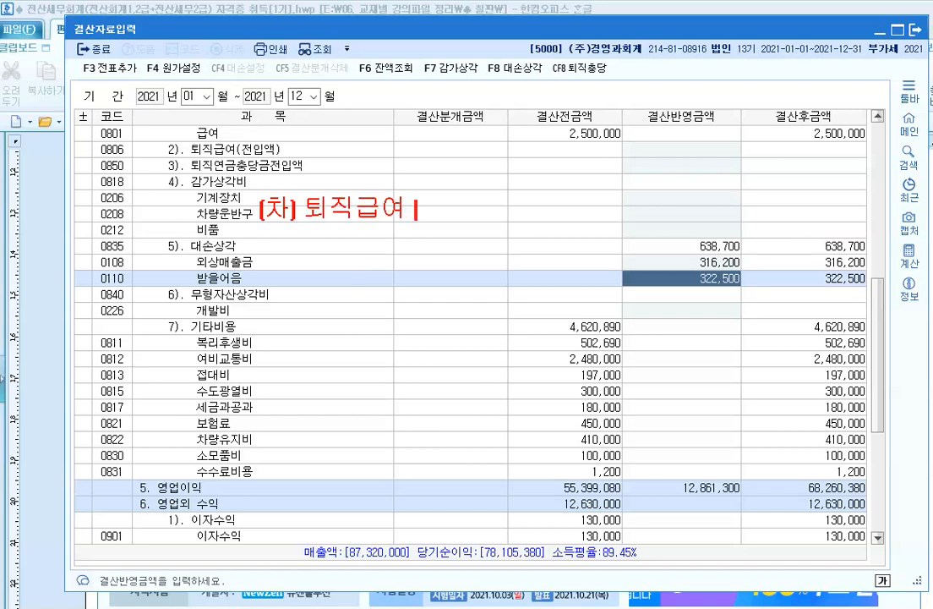
{"action": "key", "text": "BackSpace"}
{"action": "type", "text": "[제"}
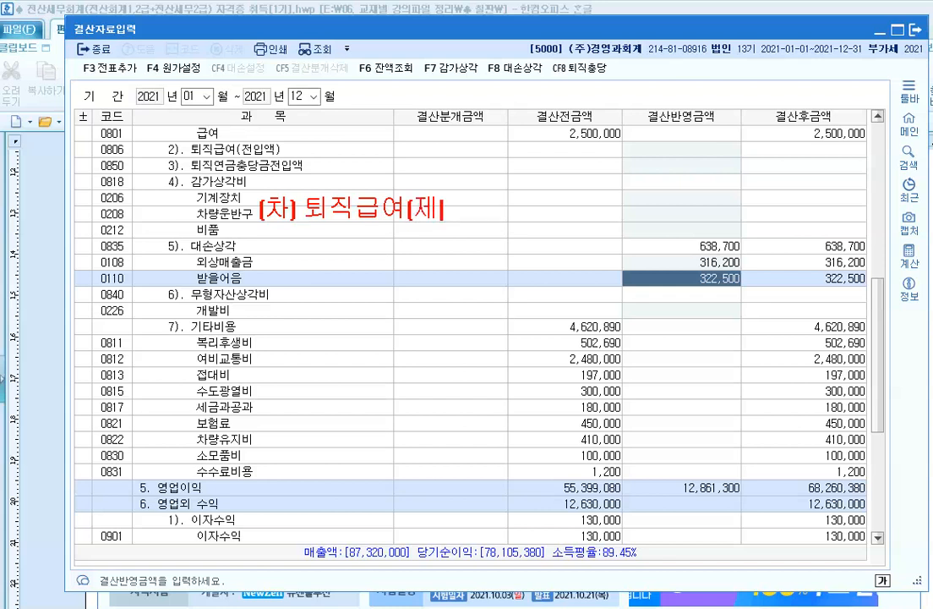
{"action": "type", "text": "] 750"}
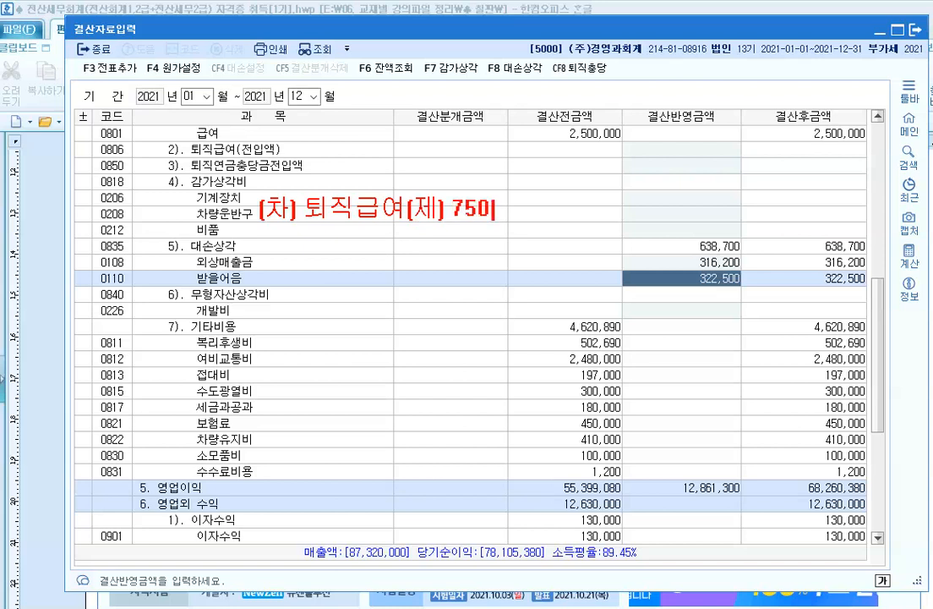
{"action": "type", "text": ",000"}
{"action": "key", "text": "Return"}
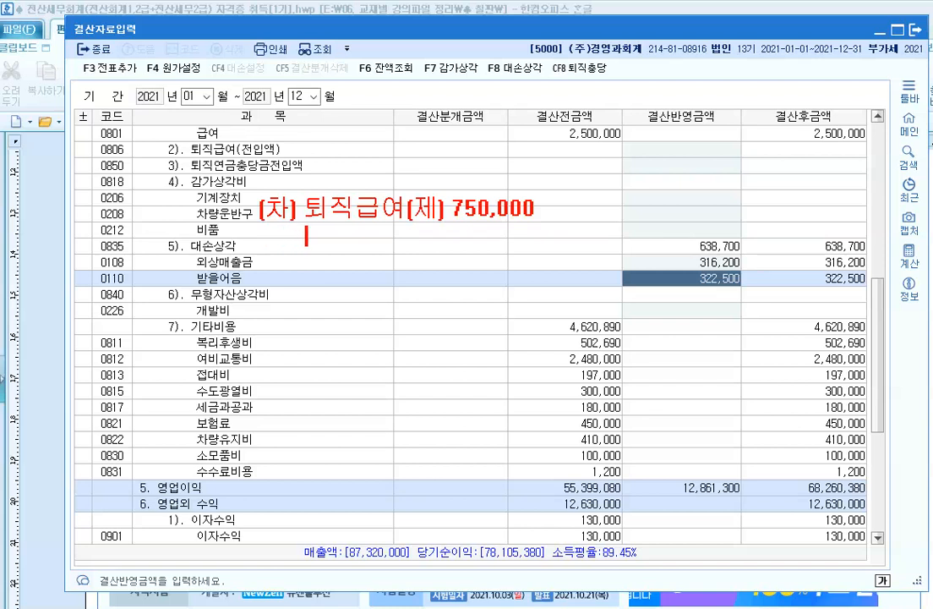
{"action": "type", "text": "퇴직급여"}
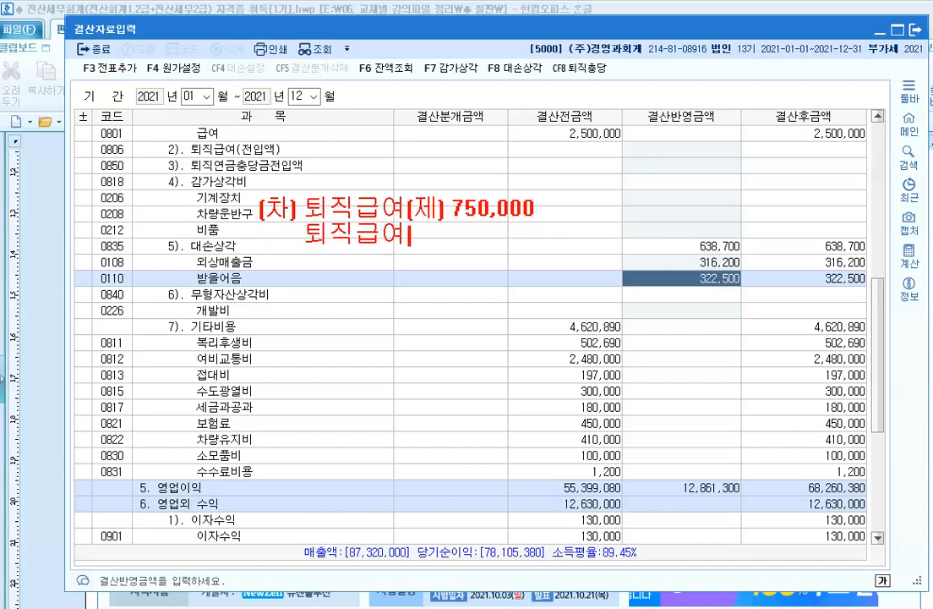
{"action": "type", "text": "(판)"}
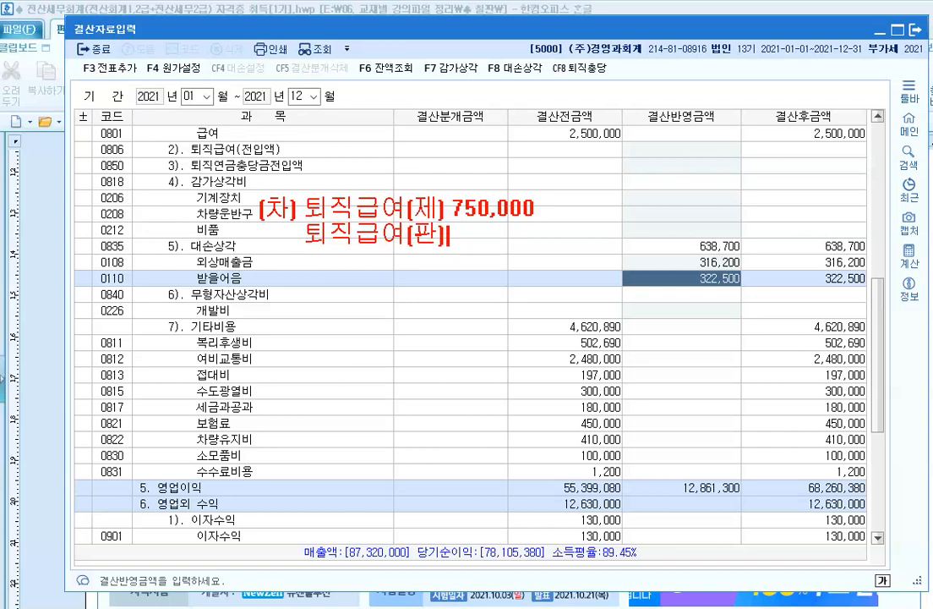
{"action": "type", "text": "1,500,00"}
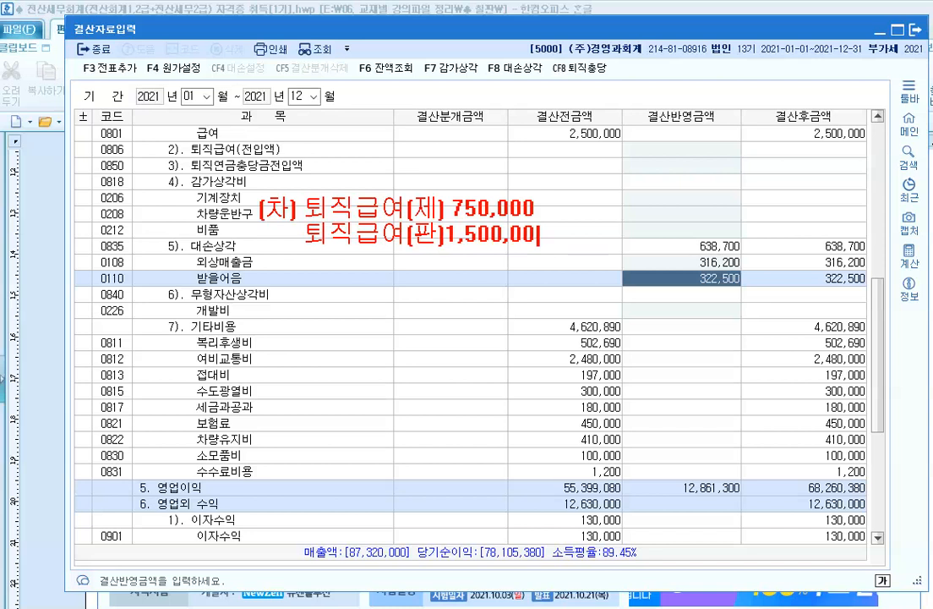
{"action": "type", "text": "0"}
Step: Add the credit side (대) 퇴직급여충당부채 2,250,000 beside the debit annotation and clear the annotations
{"action": "left_click", "coordinate": [579, 208]}
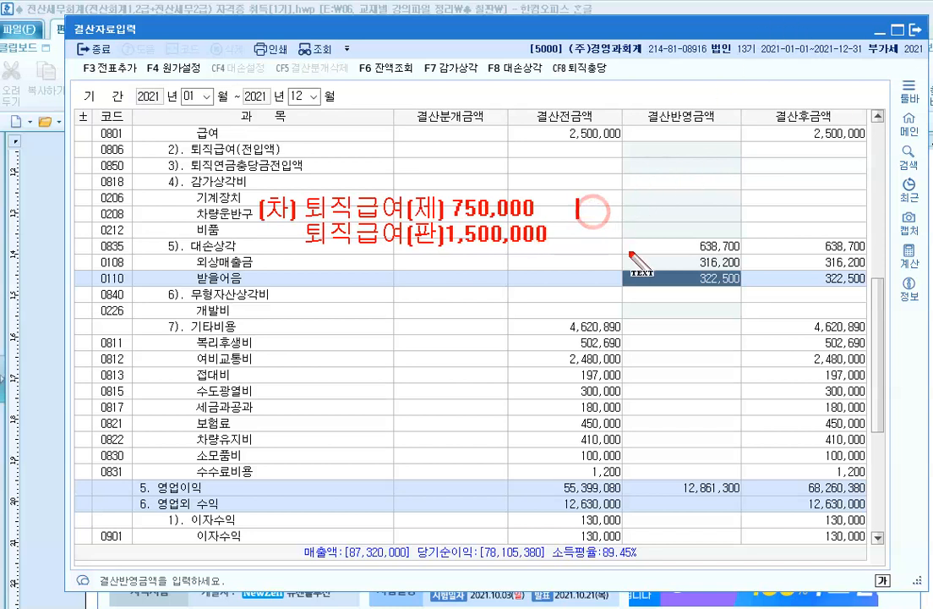
{"action": "type", "text": "(대) 퇽"}
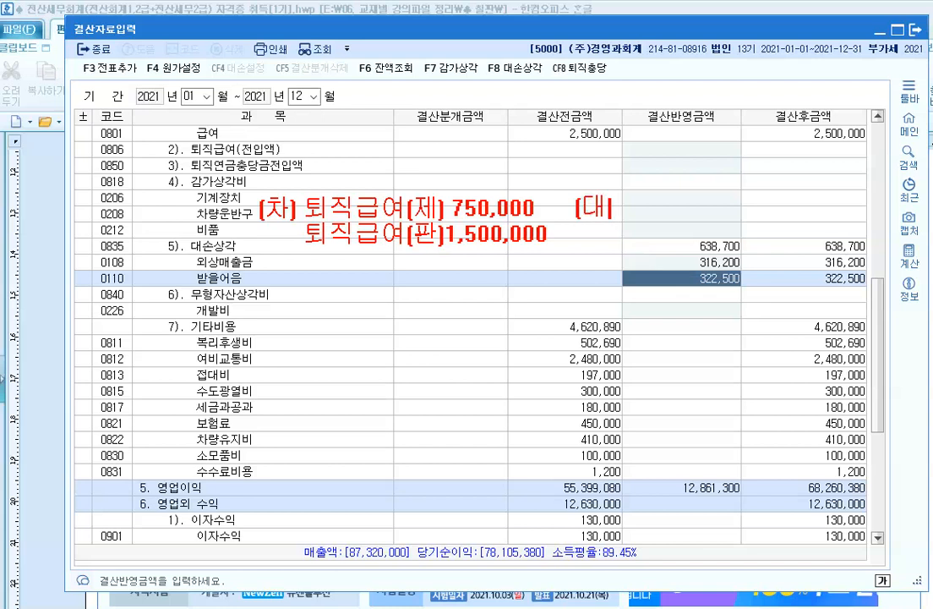
{"action": "type", "text": "직급여추"}
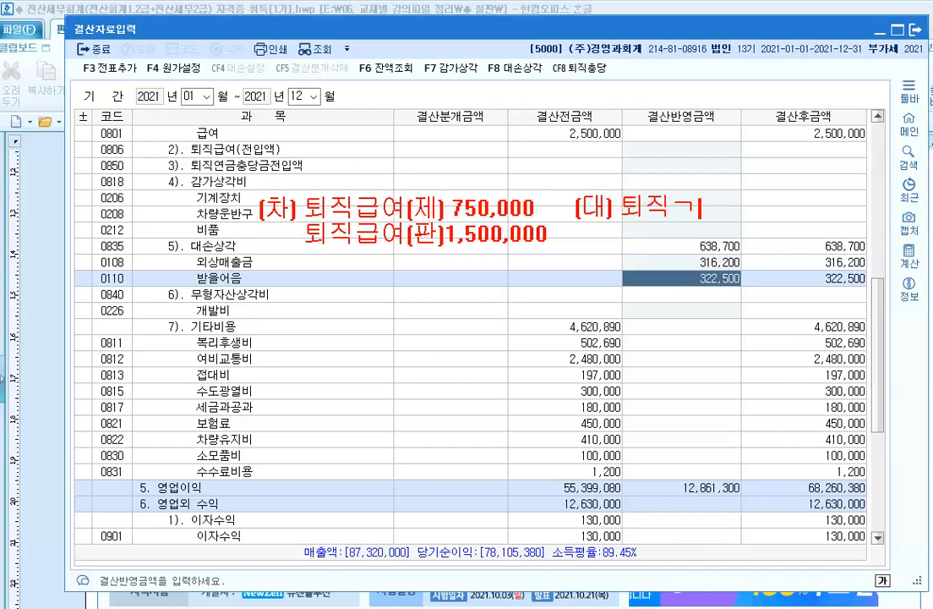
{"action": "type", "text": "충당부채"}
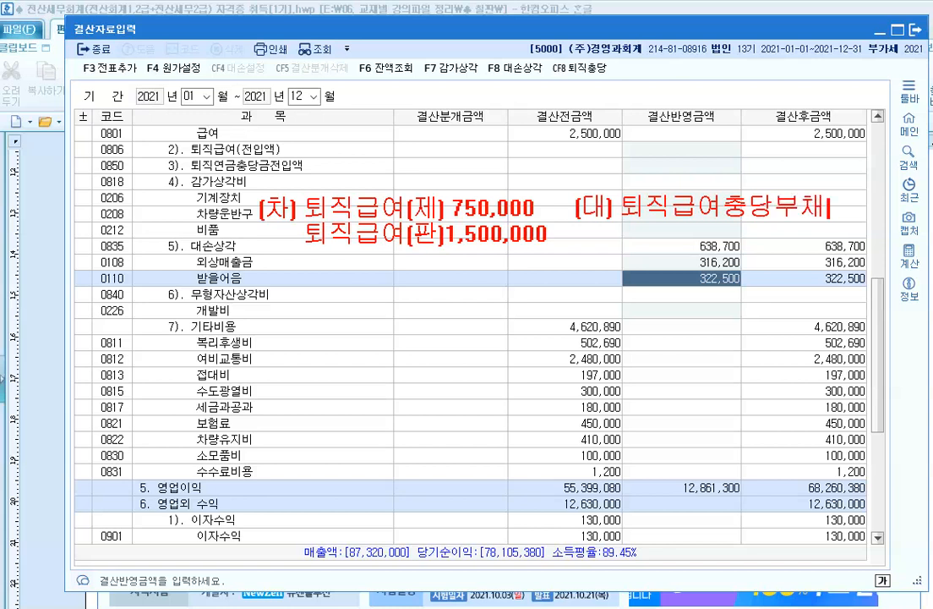
{"action": "type", "text": "2,250,000"}
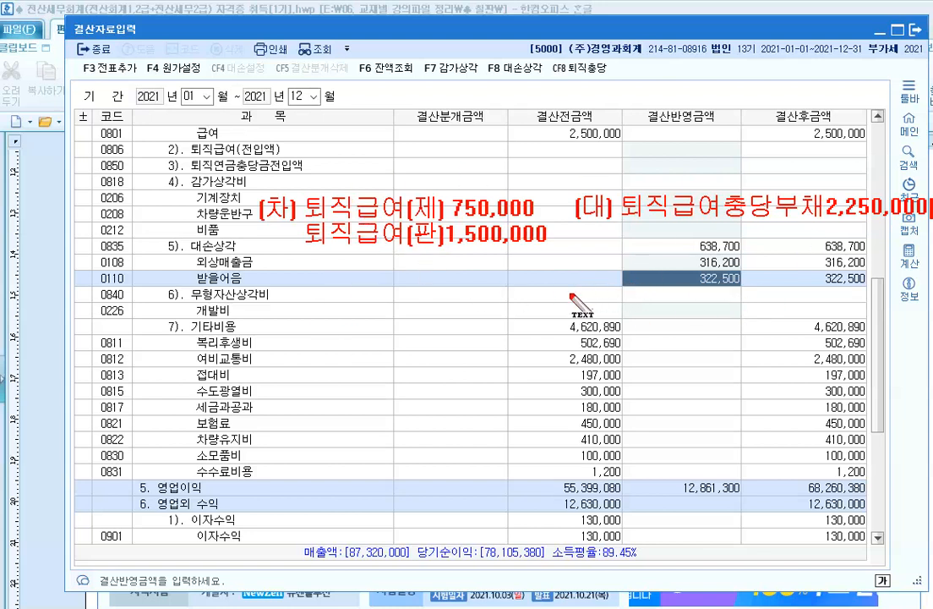
{"action": "key", "text": "Escape"}
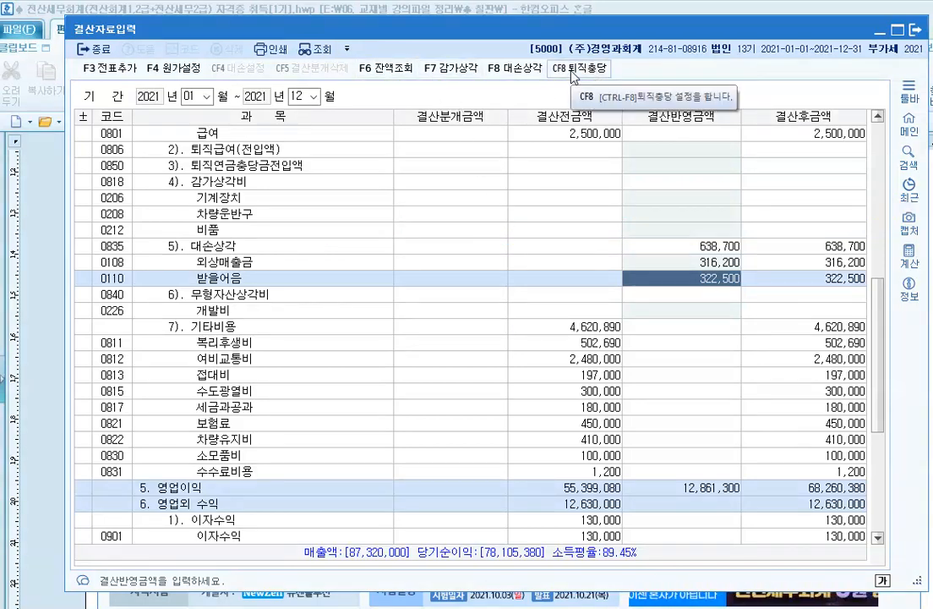
Step: Open the 퇴직충당부채 dialog and mark the 추가설정액 heading, the 제조 row's 기초금액 and the 퇴직급여추계액 heading
{"action": "left_click", "coordinate": [574, 73]}
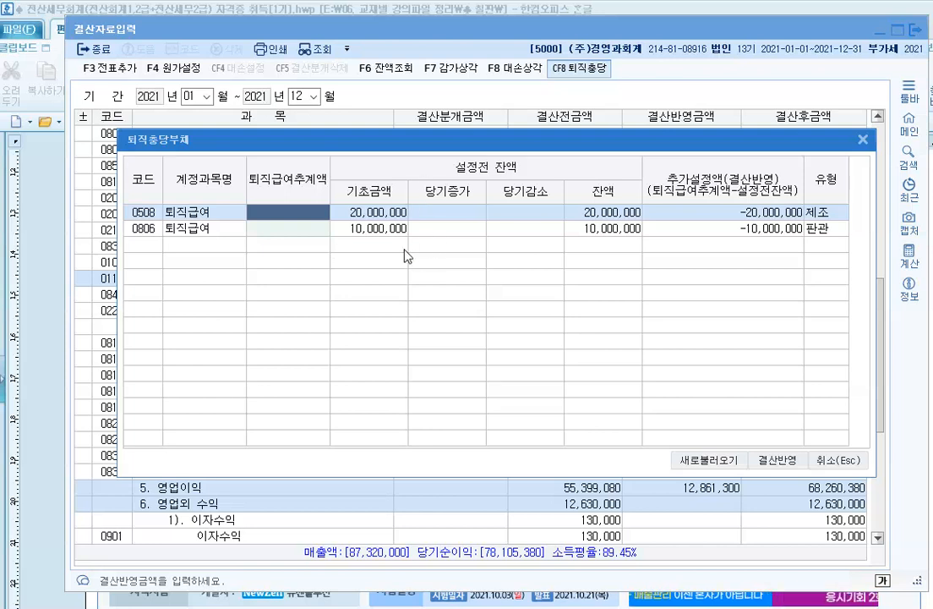
{"action": "key", "text": "ctrl+2"}
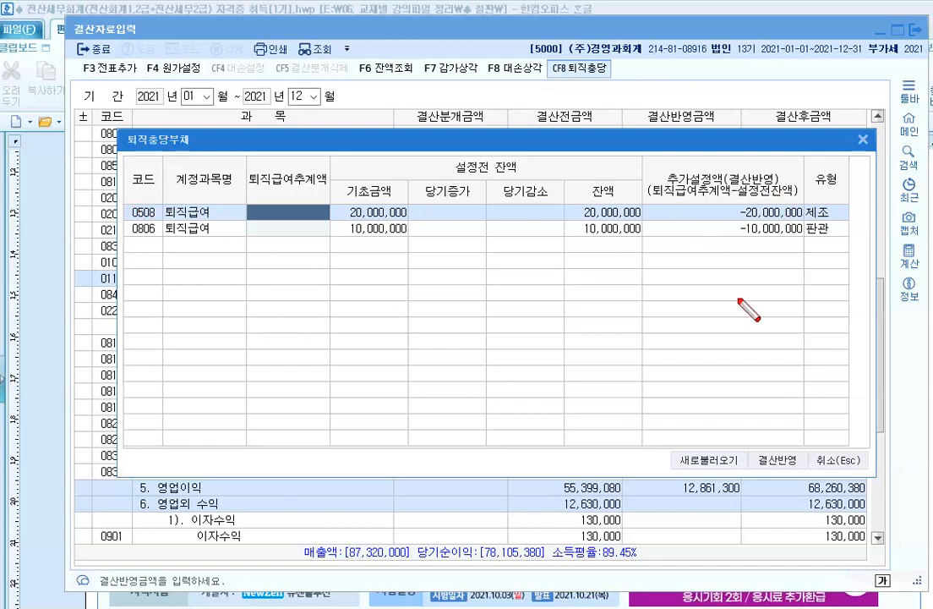
{"action": "left_click", "coordinate": [658, 164]}
{"action": "left_click_drag", "start_coordinate": [667, 193], "coordinate": [727, 185]}
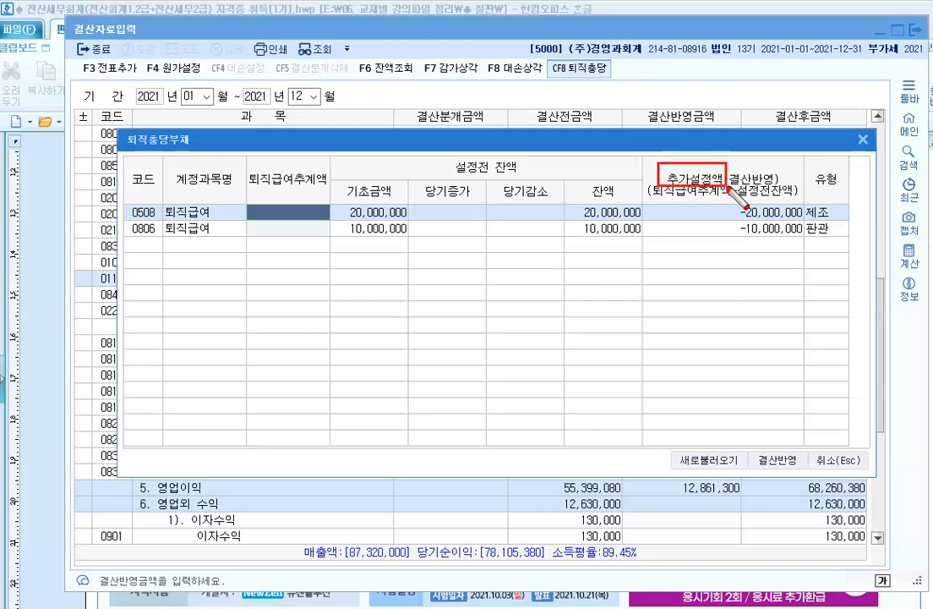
{"action": "left_click", "coordinate": [331, 204]}
{"action": "left_click_drag", "start_coordinate": [369, 222], "coordinate": [409, 222]}
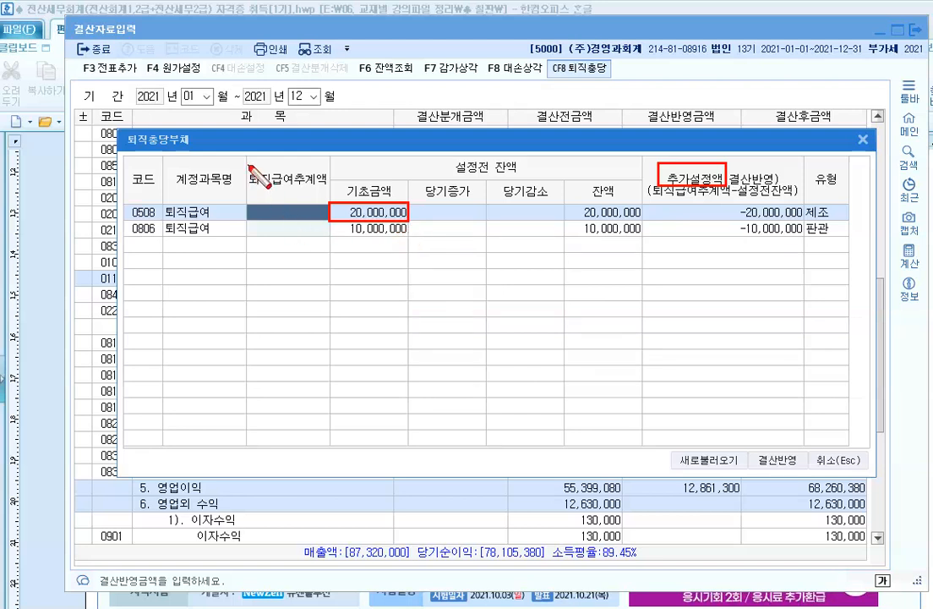
{"action": "left_click_drag", "start_coordinate": [246, 165], "coordinate": [312, 197]}
{"action": "left_click_drag", "start_coordinate": [247, 166], "coordinate": [328, 188]}
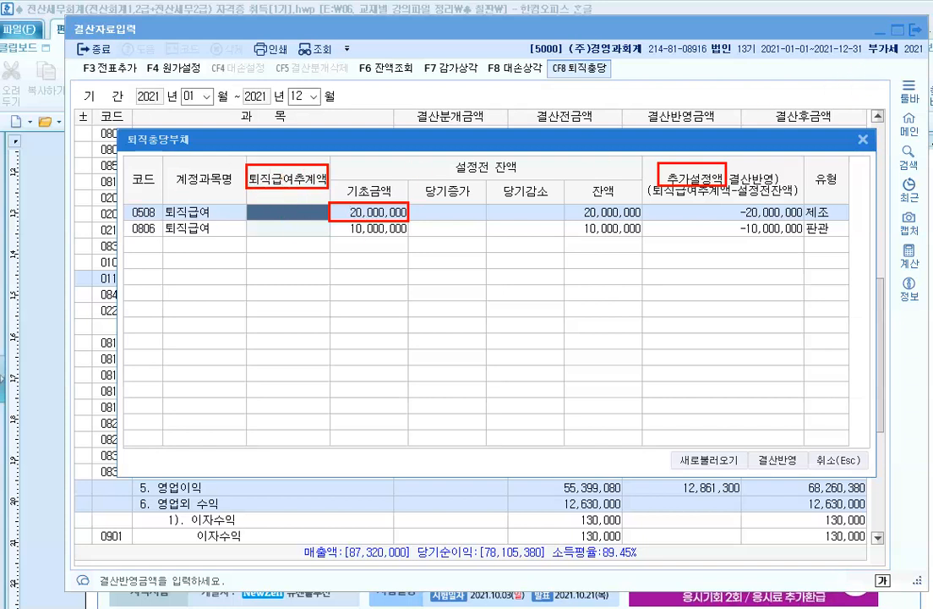
Step: Annotate 20,750,000 beside the 제조 row's 퇴직급여추계액 cell and clear all markings
{"action": "left_click", "coordinate": [207, 215]}
{"action": "type", "text": "20,750,0"}
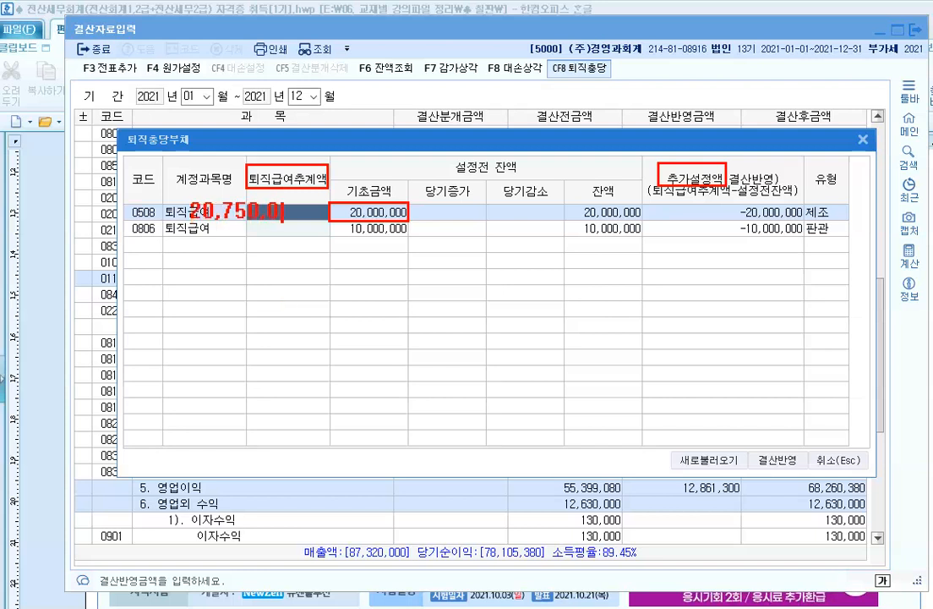
{"action": "type", "text": "00"}
{"action": "key", "text": "Escape"}
Step: Set the 퇴직급여추계액 to 20,750,000 for 0508 (제조) and 11,500,000 for 0806 (판관), and apply the amounts to the closing data
{"action": "left_click", "coordinate": [289, 211]}
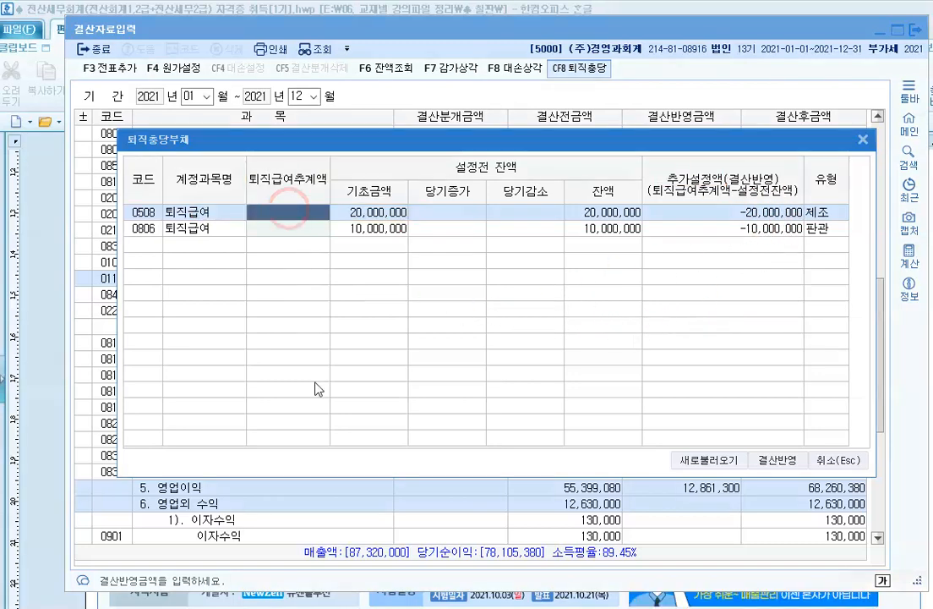
{"action": "type", "text": "20,7"}
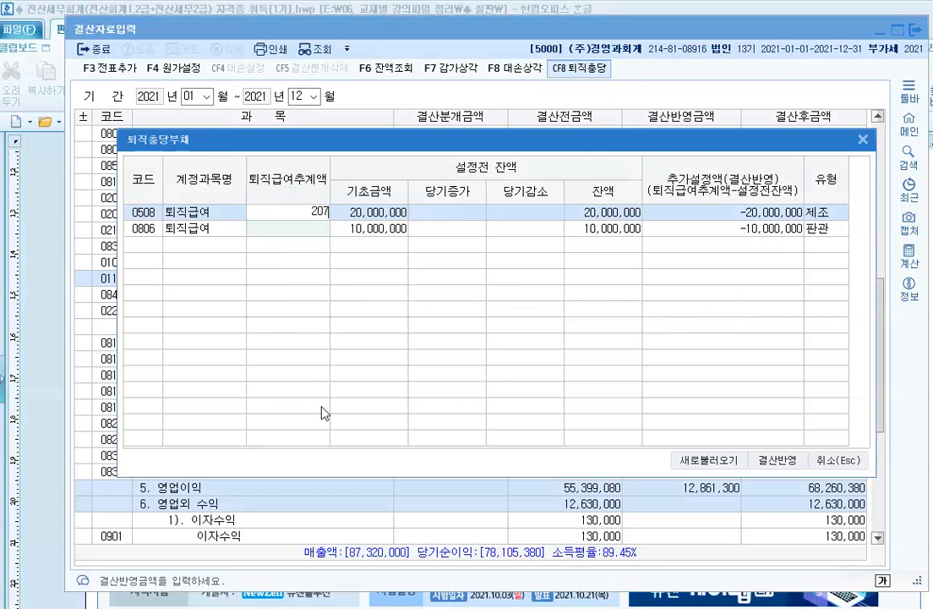
{"action": "type", "text": "50,000"}
{"action": "key", "text": "Return"}
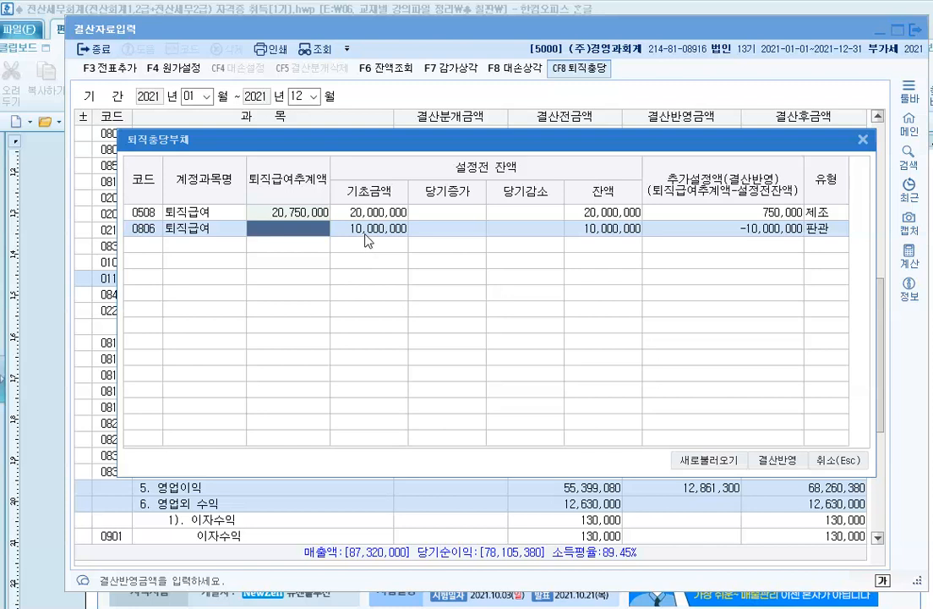
{"action": "type", "text": "11500000"}
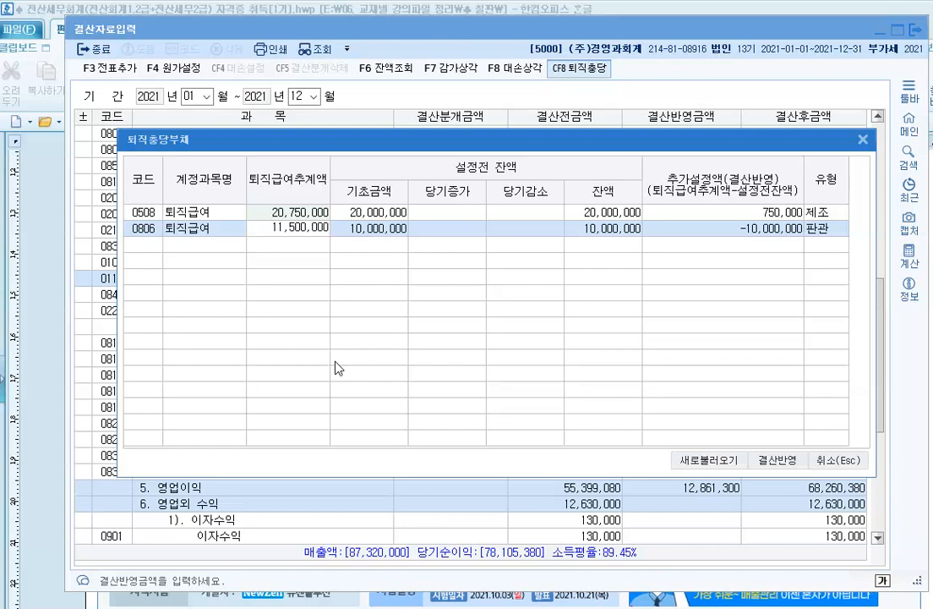
{"action": "key", "text": "Return"}
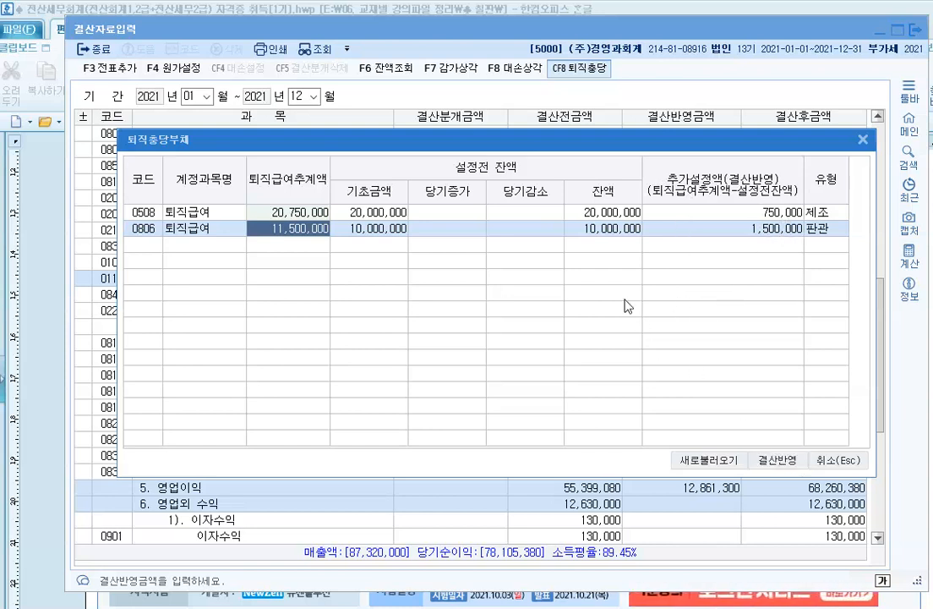
{"action": "left_click", "coordinate": [772, 461]}
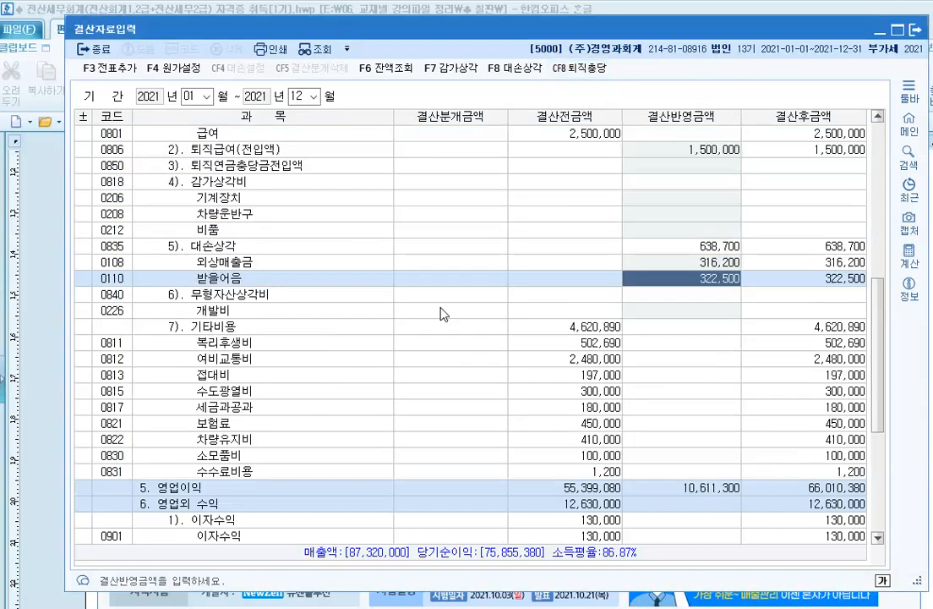
Step: Mark the 노무비 heading and its 퇴직급여(전입액) row up to 결산반영금액 to check the entry, and clear the markings
{"action": "scroll", "coordinate": [444, 314], "scroll_direction": "up", "scroll_amount": 1}
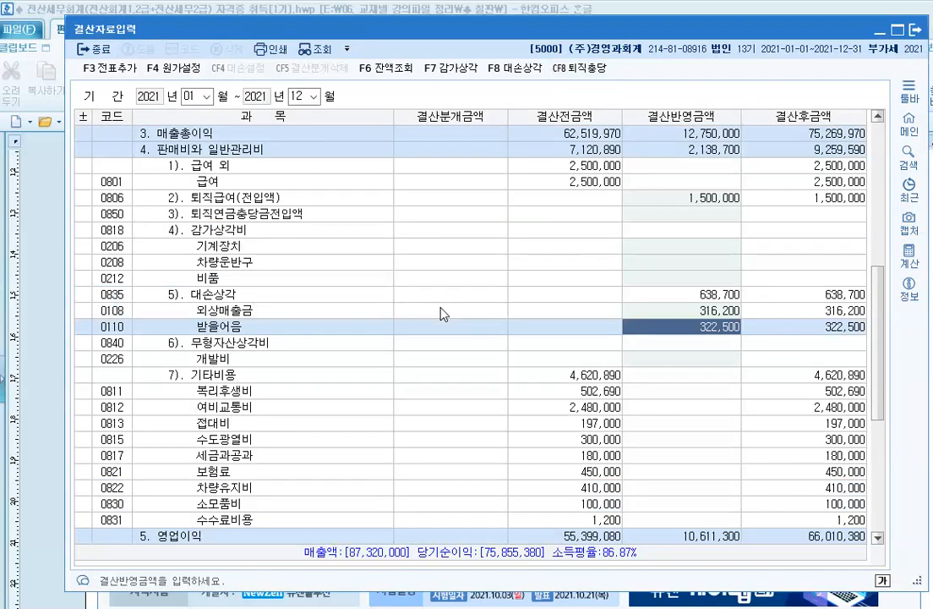
{"action": "scroll", "coordinate": [440, 314], "scroll_direction": "up", "scroll_amount": 15}
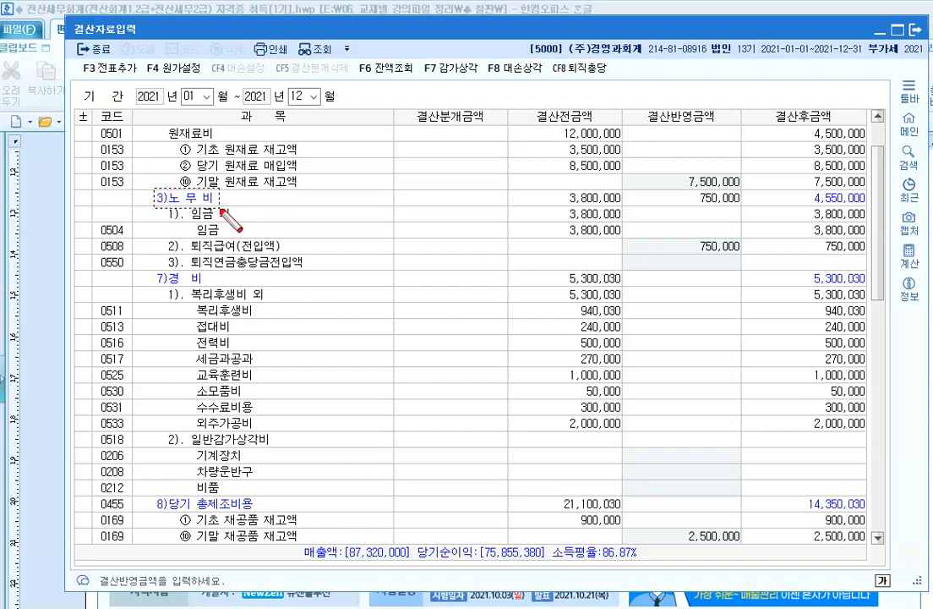
{"action": "left_click_drag", "start_coordinate": [153, 189], "coordinate": [221, 209]}
{"action": "mouse_move", "coordinate": [154, 234]}
{"action": "left_mouse_down"}
{"action": "mouse_move", "coordinate": [306, 251]}
{"action": "mouse_move", "coordinate": [742, 256]}
{"action": "left_mouse_up"}
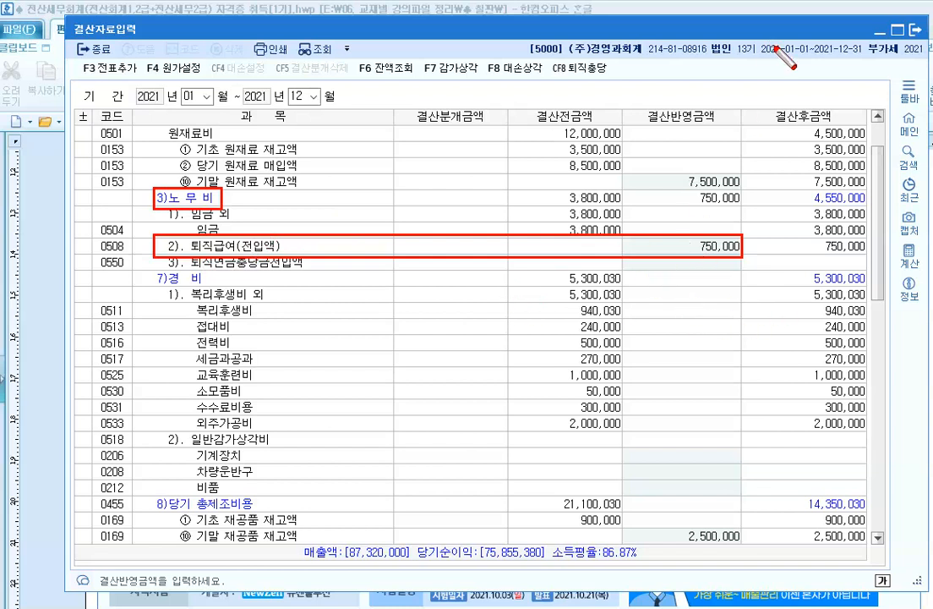
{"action": "key", "text": "Escape"}
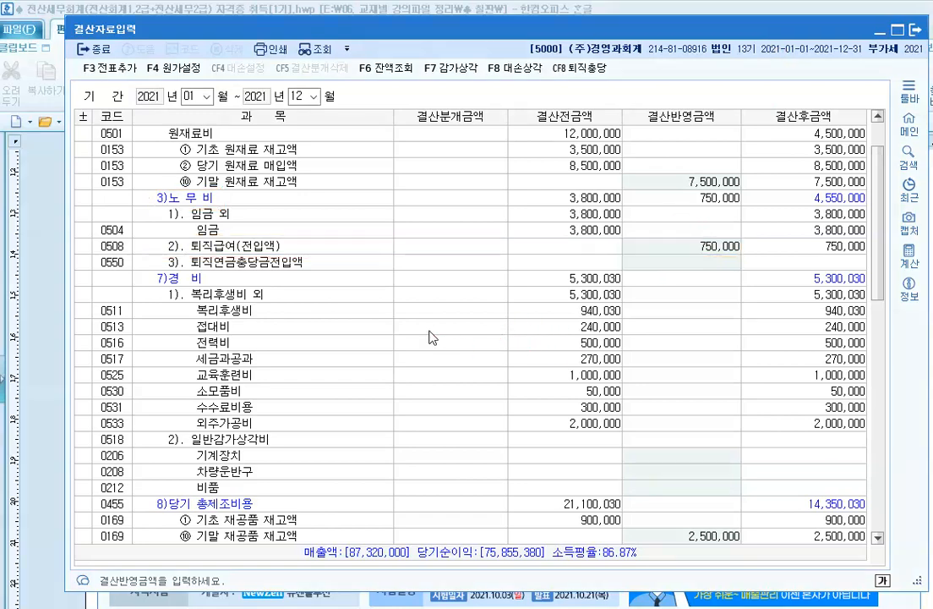
Step: Mark the 판매비와 일반관리비 heading and its 퇴직급여(전입액) row up to 결산반영금액 to check the entry, and clear the markings
{"action": "scroll", "coordinate": [430, 336], "scroll_direction": "down", "scroll_amount": 9}
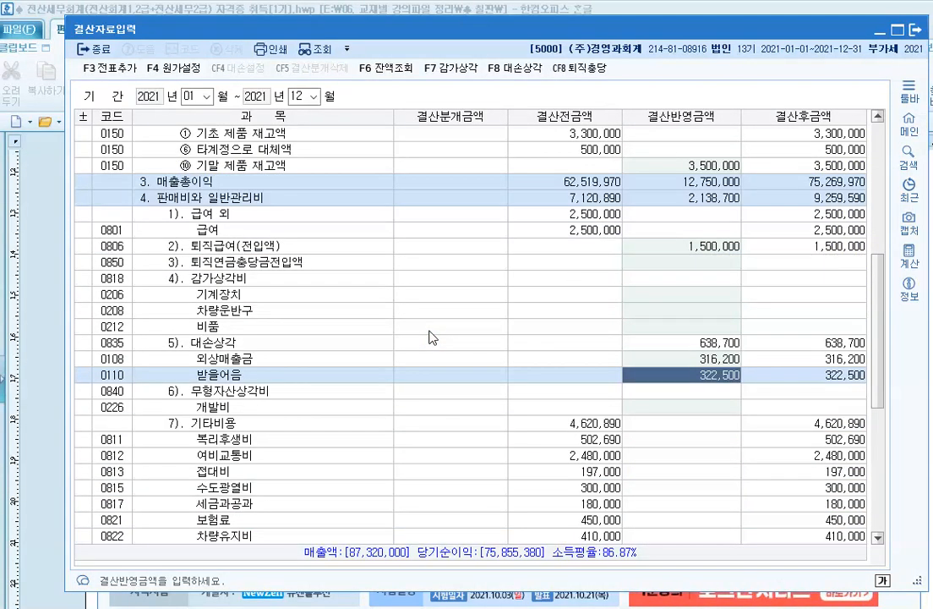
{"action": "key", "text": "ctrl+shift+d"}
{"action": "left_click_drag", "start_coordinate": [150, 191], "coordinate": [272, 213]}
{"action": "left_click_drag", "start_coordinate": [151, 238], "coordinate": [748, 253]}
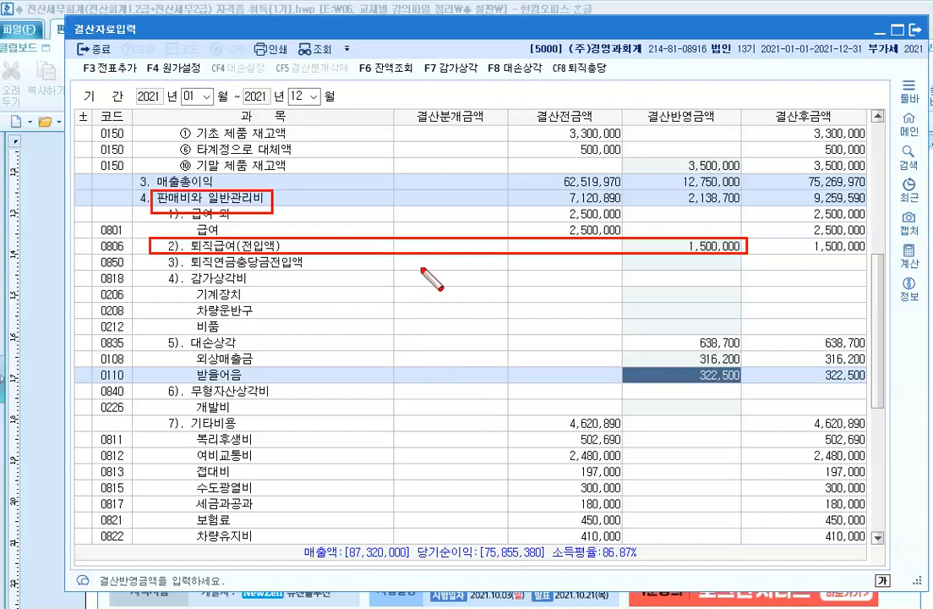
{"action": "key", "text": "Escape"}
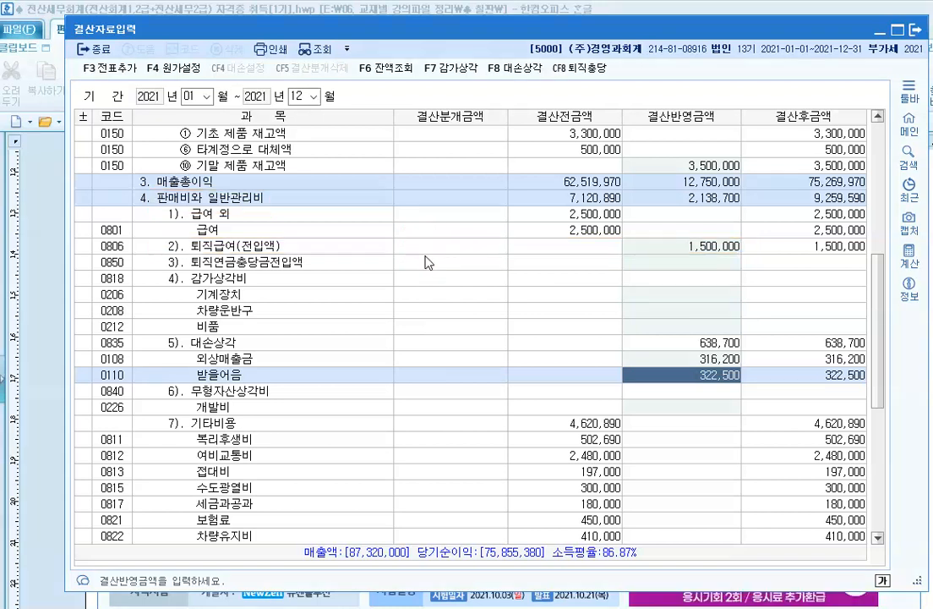
Step: Box the 경비 section's 일반감가상각비 block, from 기계장치 through 비품, across to the 결산반영금액 column
{"action": "left_click", "coordinate": [463, 295]}
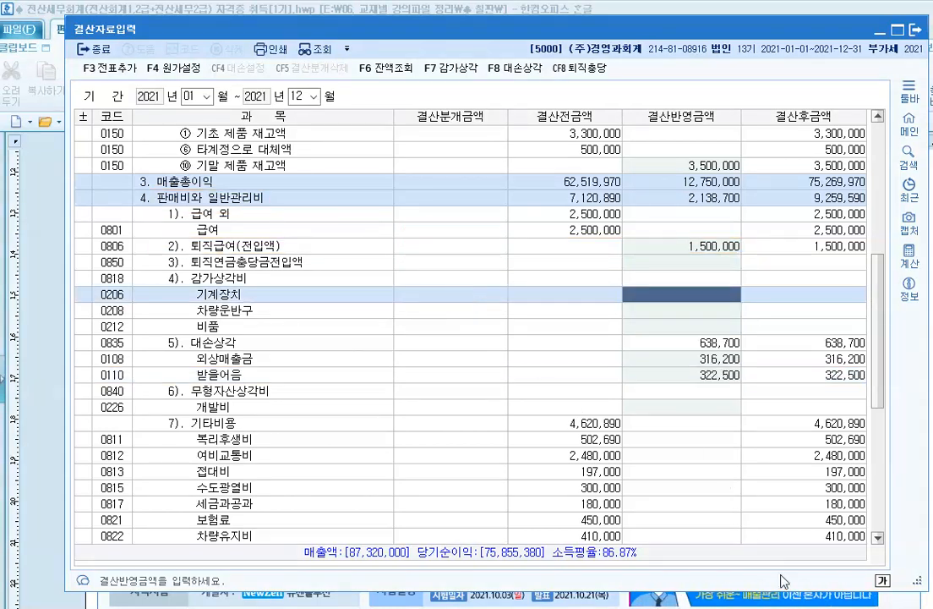
{"action": "left_click", "coordinate": [807, 606]}
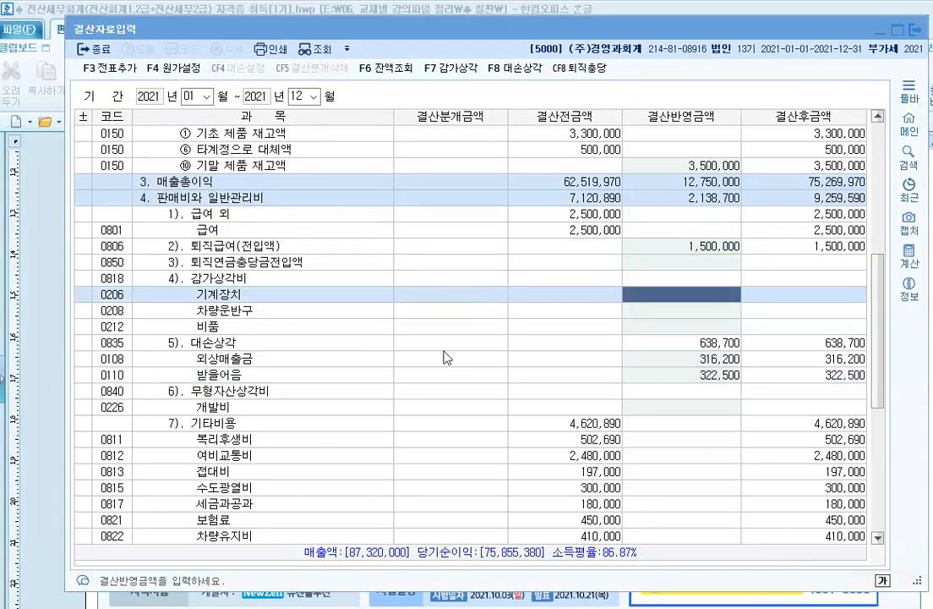
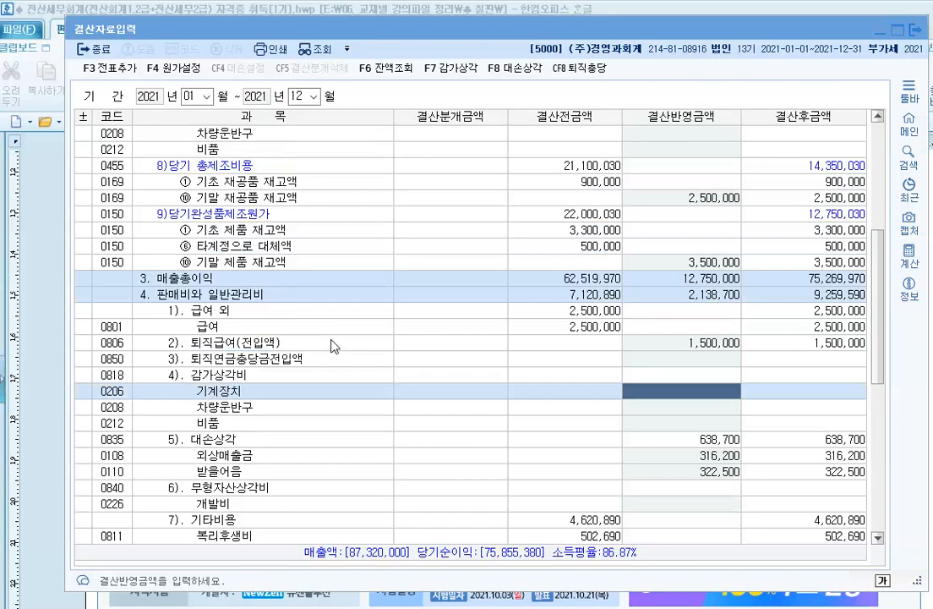
{"action": "scroll", "coordinate": [331, 346], "scroll_direction": "up", "scroll_amount": 9}
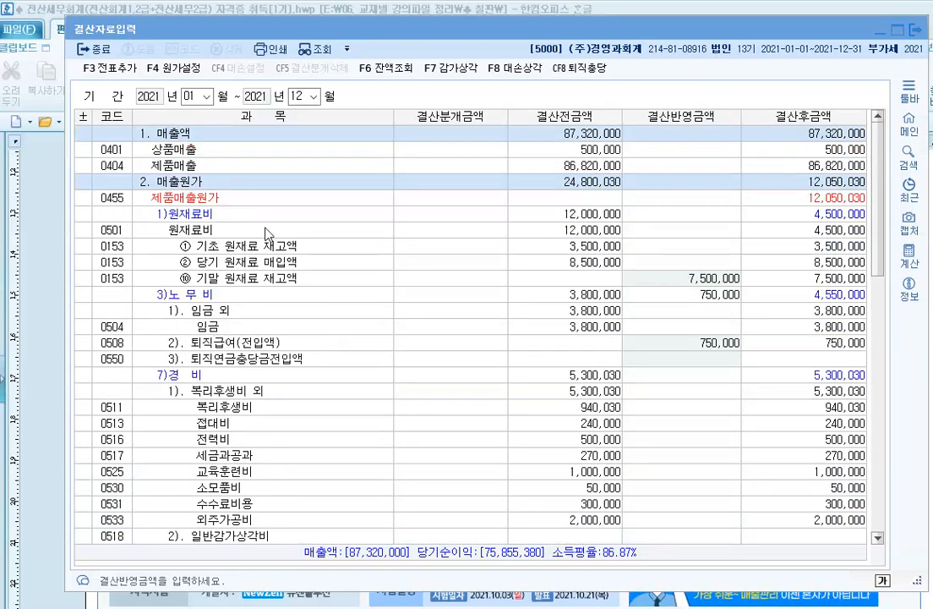
{"action": "scroll", "coordinate": [265, 231], "scroll_direction": "down", "scroll_amount": 1}
{"action": "scroll", "coordinate": [264, 231], "scroll_direction": "down", "scroll_amount": 3}
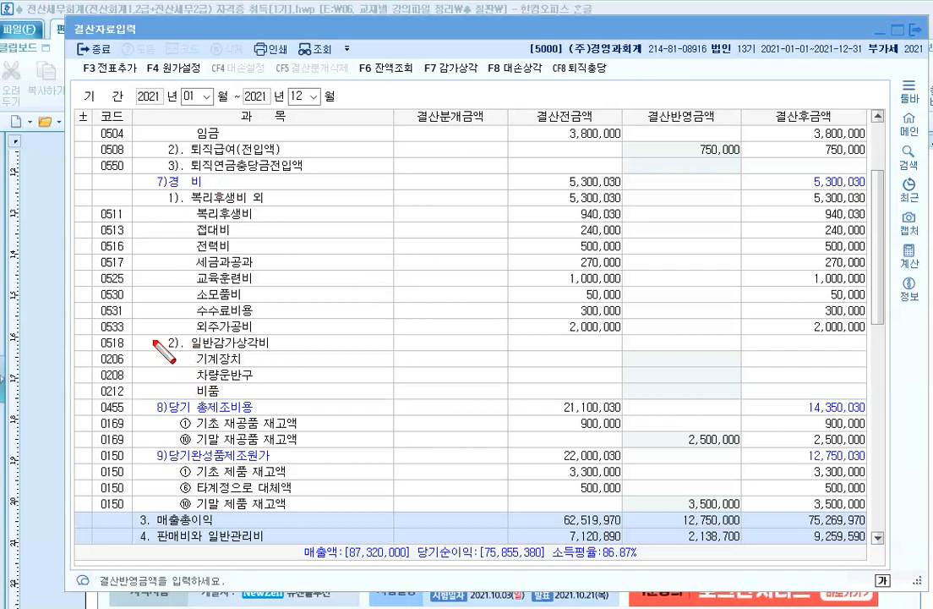
{"action": "left_click_drag", "start_coordinate": [156, 325], "coordinate": [749, 406]}
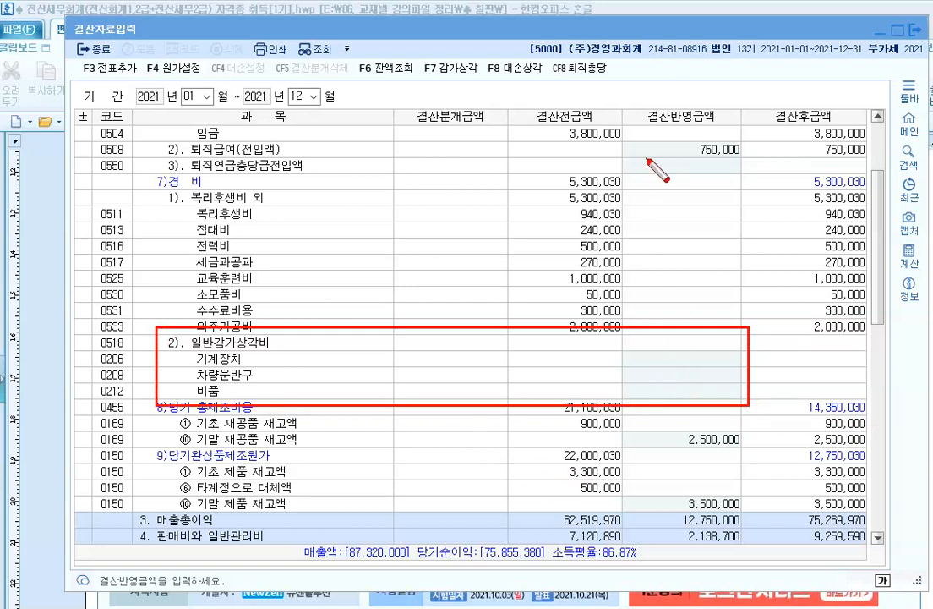
Step: Box the 결산전금액, 결산반영금액 and 결산후금액 column headings
{"action": "mouse_move", "coordinate": [520, 101]}
{"action": "left_mouse_down"}
{"action": "mouse_move", "coordinate": [594, 140]}
{"action": "mouse_move", "coordinate": [601, 128]}
{"action": "left_mouse_up"}
{"action": "left_click_drag", "start_coordinate": [638, 99], "coordinate": [723, 130]}
{"action": "left_click_drag", "start_coordinate": [769, 104], "coordinate": [870, 133]}
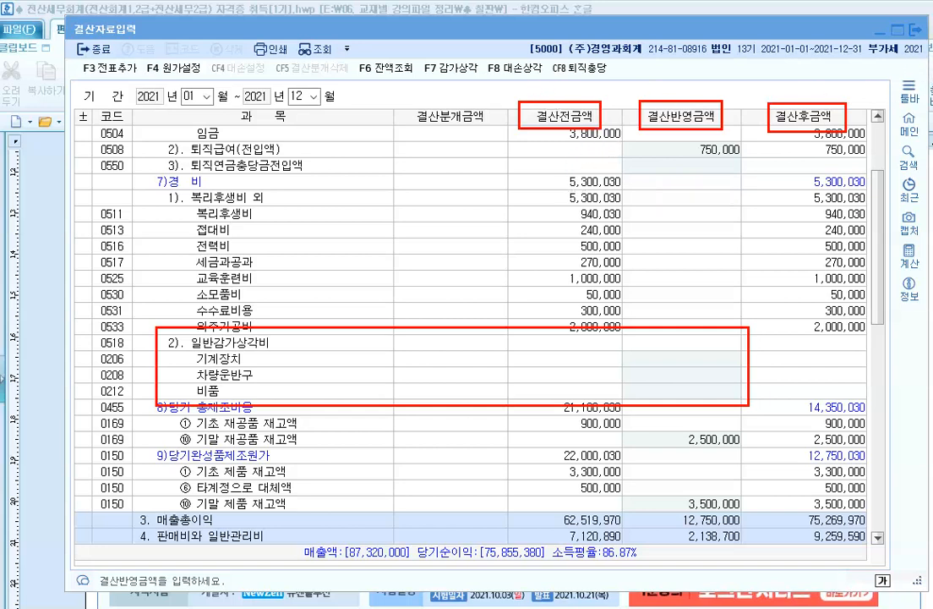
Step: Annotate 시산표 above 결산전금액, 결산수정 above 결산반영금액 and 시산표 above 결산후금액
{"action": "left_click_drag", "start_coordinate": [541, 74], "coordinate": [542, 98]}
{"action": "type", "text": "시산료"}
{"action": "key", "text": "BackSpace"}
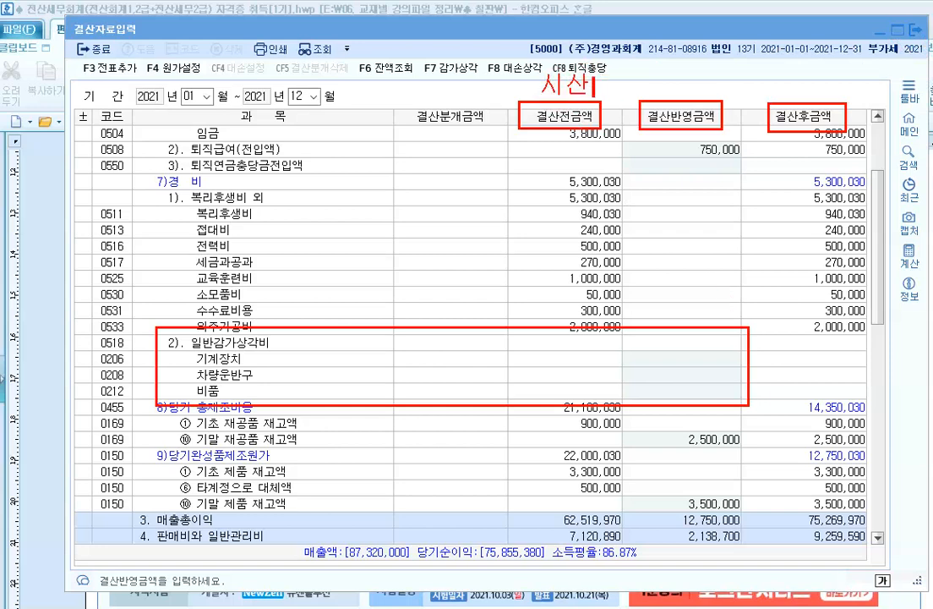
{"action": "type", "text": "표 결산"}
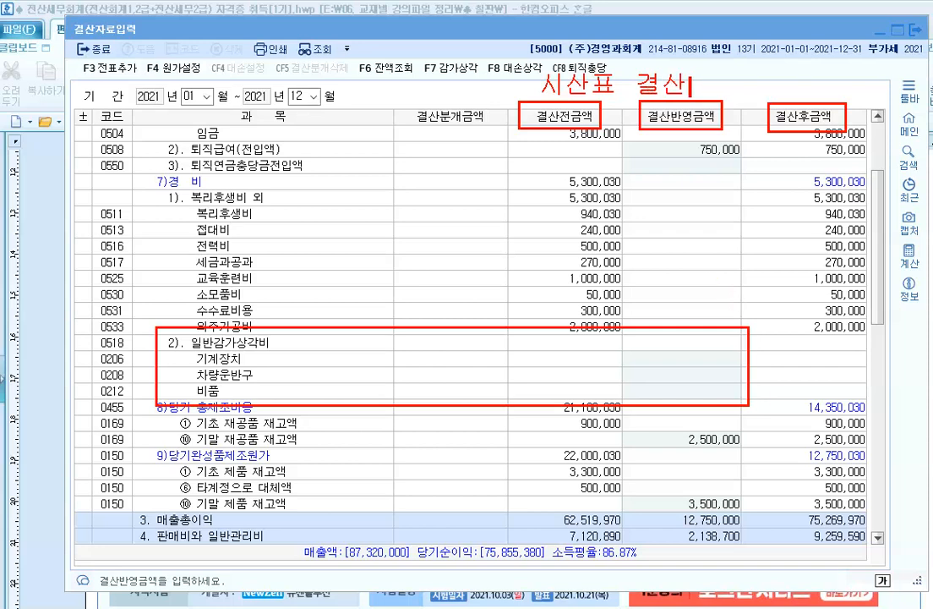
{"action": "type", "text": "정"}
{"action": "key", "text": "BackSpace"}
{"action": "type", "text": "수정"}
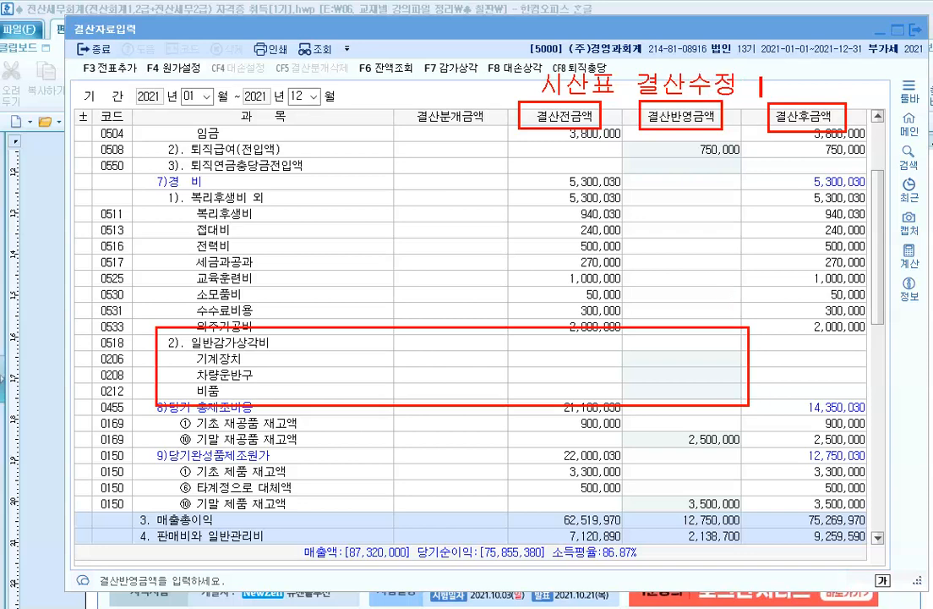
{"action": "type", "text": "    식산표"}
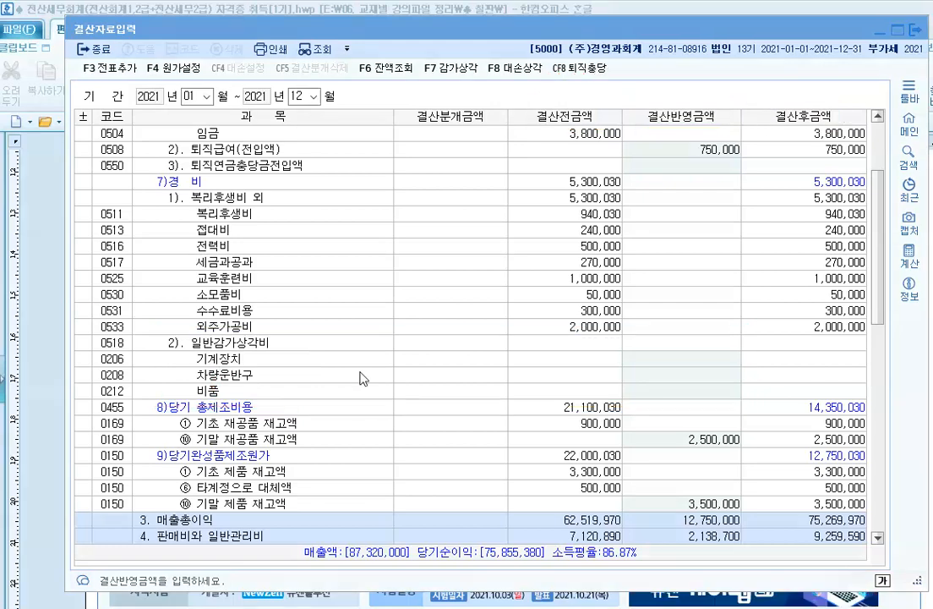
Step: Box the 판매비와 일반관리비 section's 감가상각비 block, including 기계장치, 차량운반구 and 비품, and clear the marking
{"action": "scroll", "coordinate": [364, 377], "scroll_direction": "down", "scroll_amount": 8}
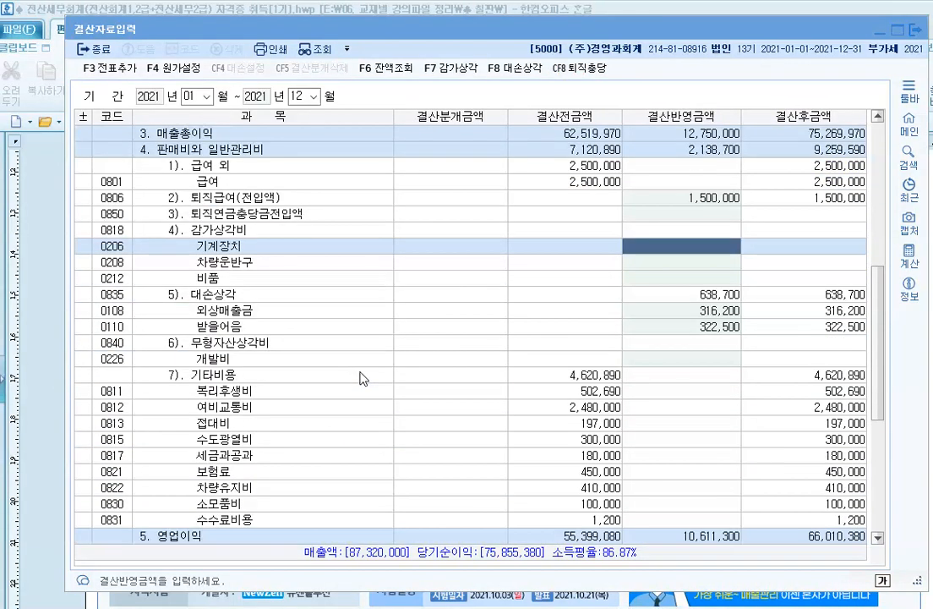
{"action": "scroll", "coordinate": [364, 377], "scroll_direction": "down", "scroll_amount": 1}
{"action": "scroll", "coordinate": [364, 377], "scroll_direction": "up", "scroll_amount": 1}
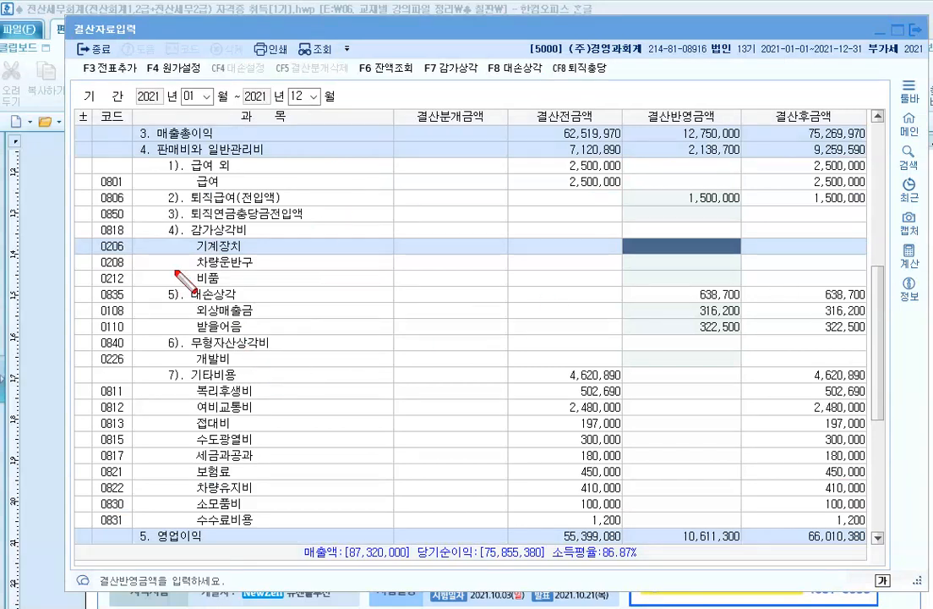
{"action": "left_click_drag", "start_coordinate": [164, 226], "coordinate": [741, 287]}
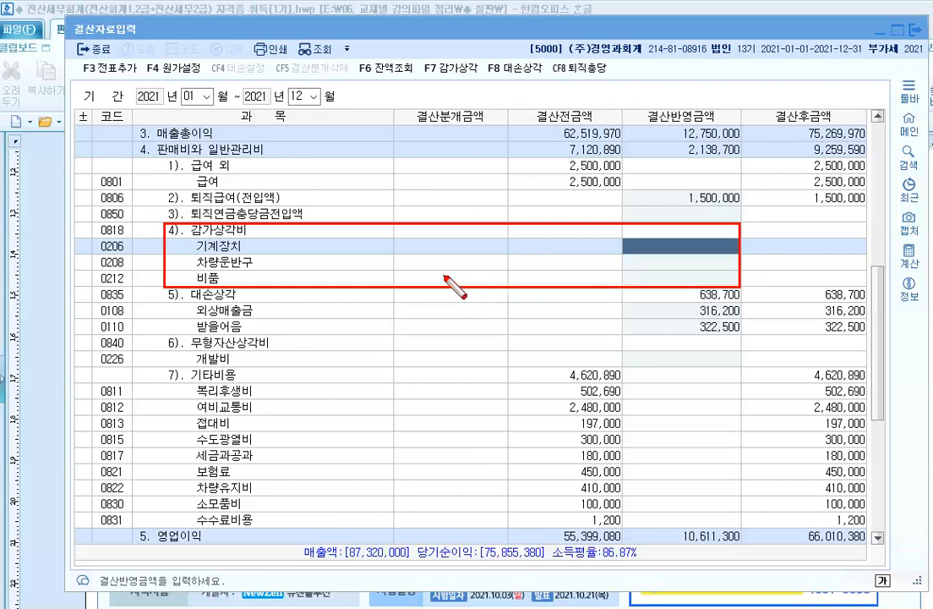
{"action": "key", "text": "Escape"}
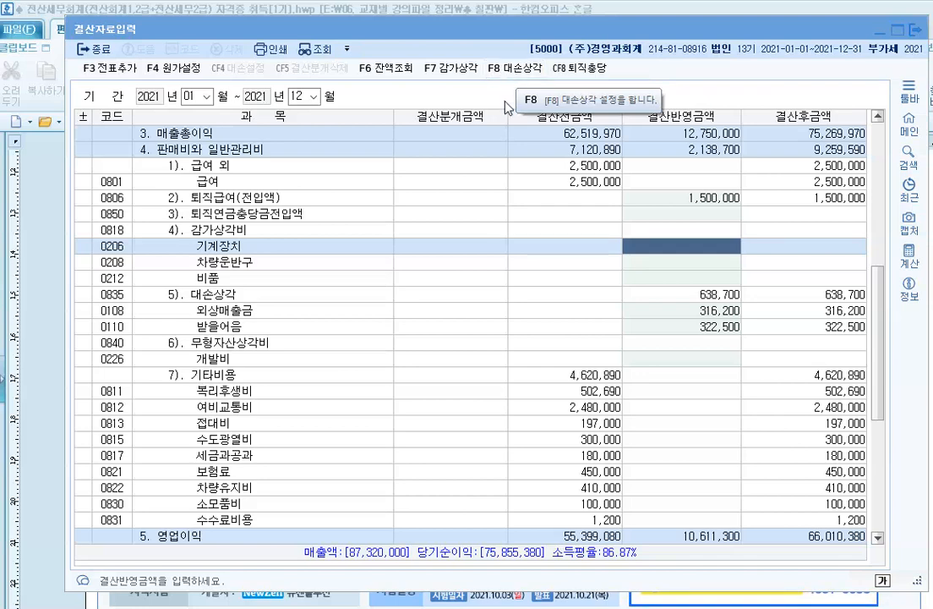
Step: Load the saved 대손상각 data and reapply its amounts to the closing data
{"action": "left_click", "coordinate": [518, 75]}
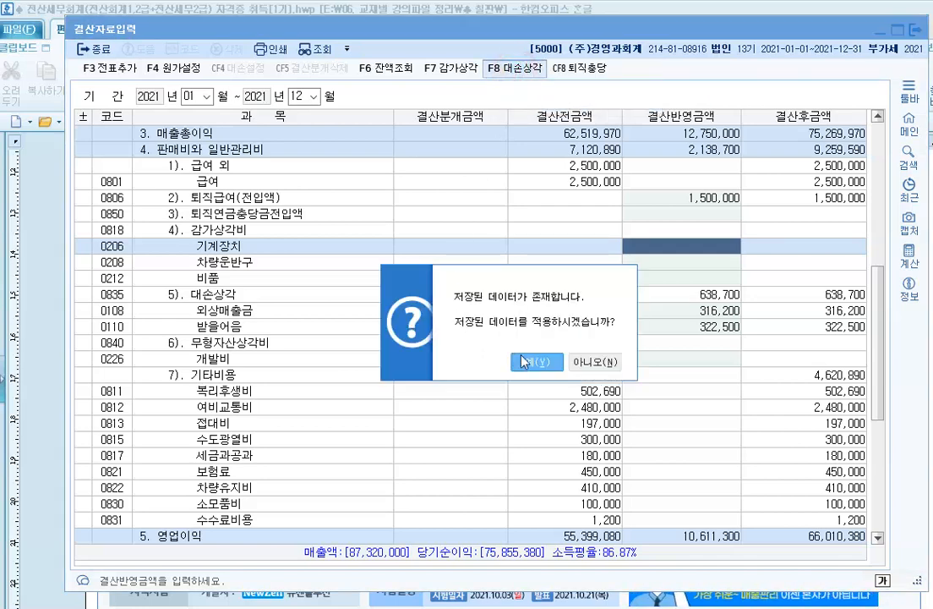
{"action": "left_click", "coordinate": [538, 362]}
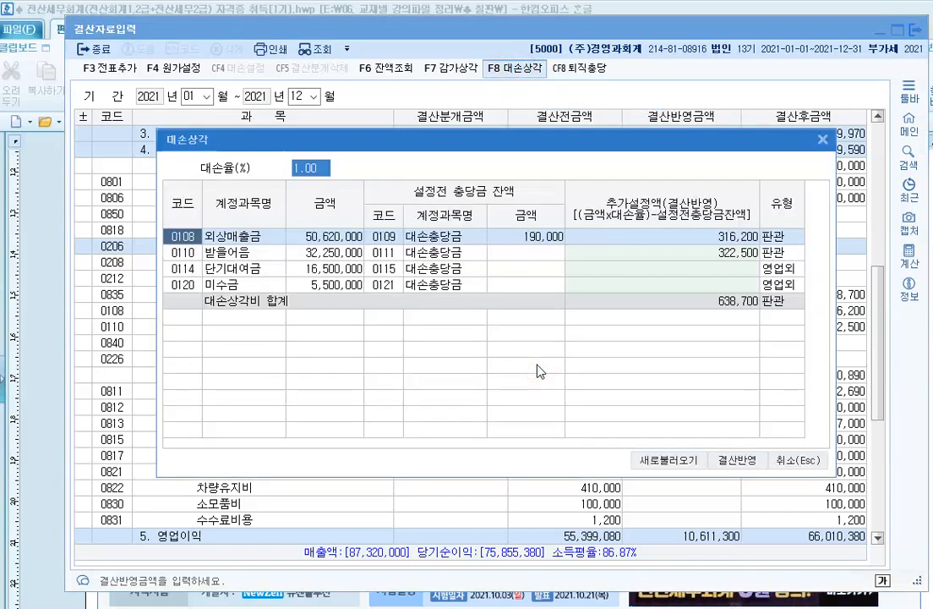
{"action": "left_click", "coordinate": [737, 460]}
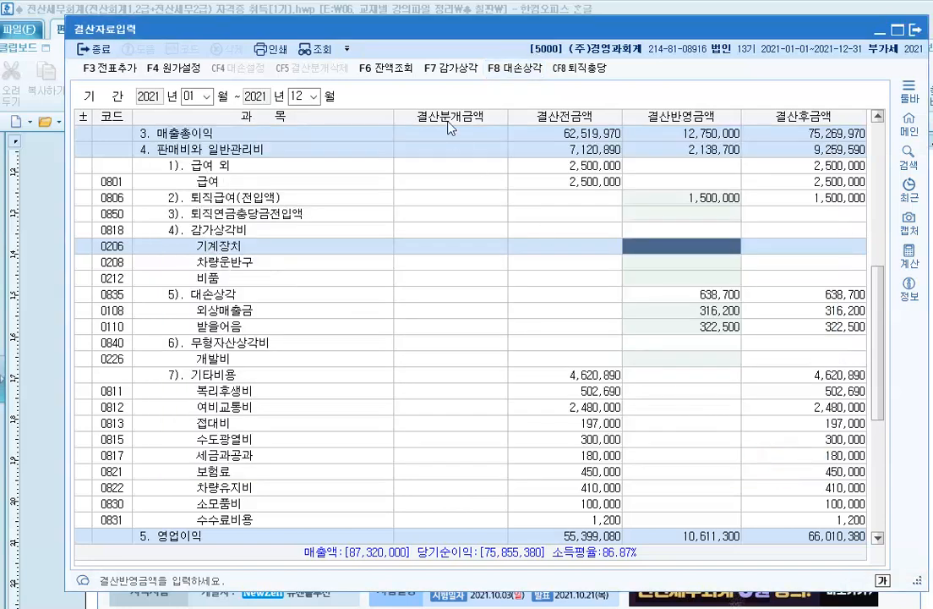
Step: Apply the registered assets' 감가상각 amounts for 제조 and 판관 to the closing data and check the 일반감가상각비 entries under 경비
{"action": "left_click", "coordinate": [448, 69]}
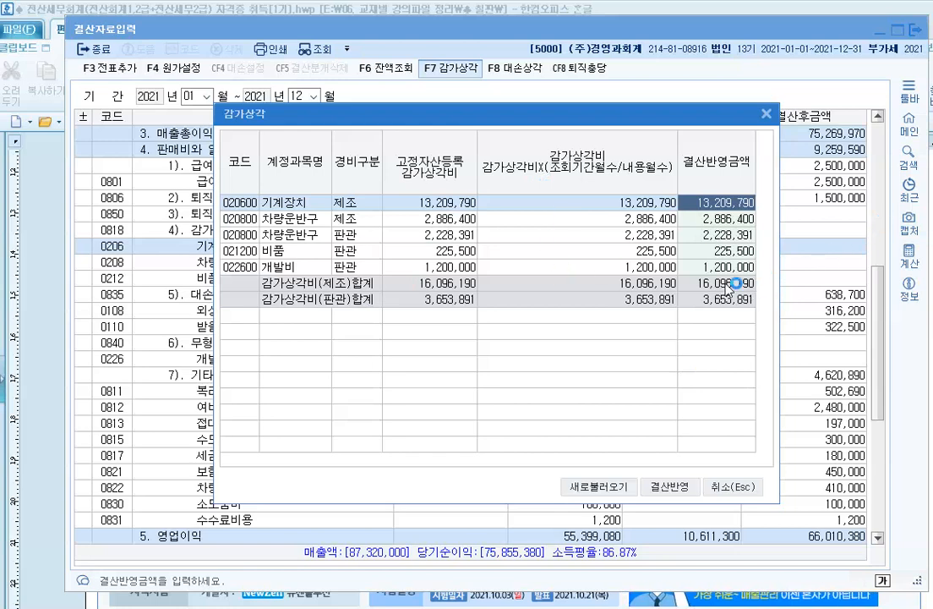
{"action": "left_click", "coordinate": [669, 487]}
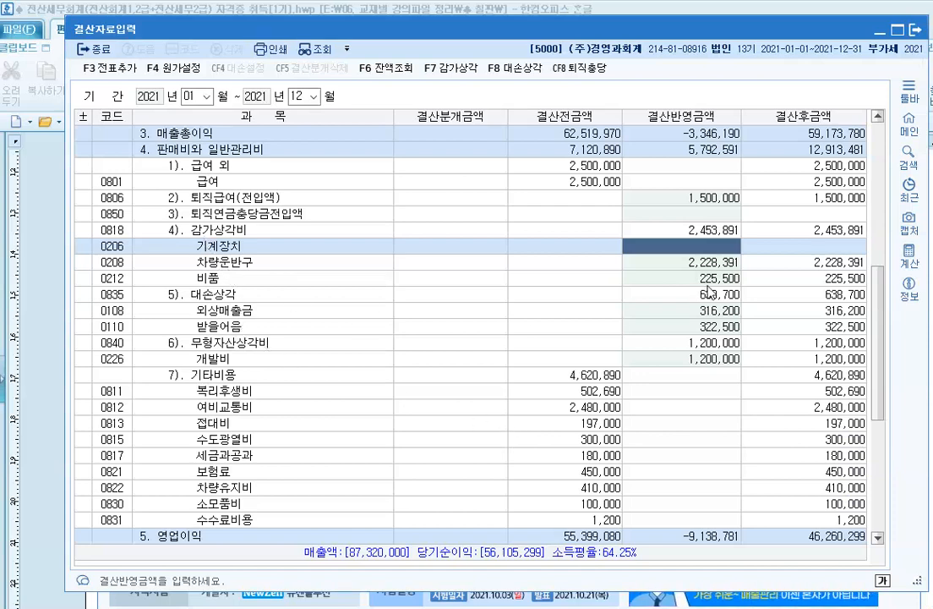
{"action": "scroll", "coordinate": [664, 318], "scroll_direction": "up", "scroll_amount": 3}
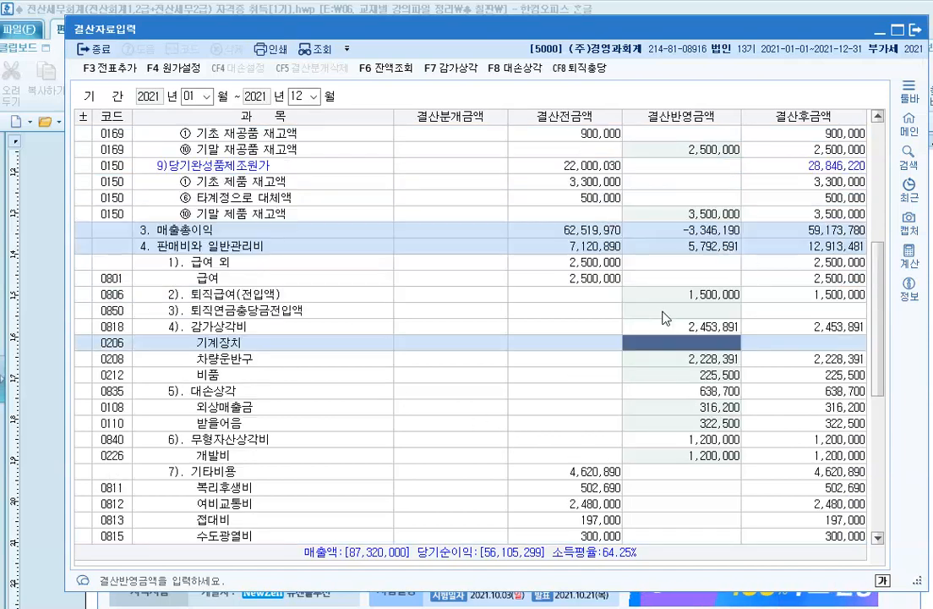
{"action": "scroll", "coordinate": [664, 318], "scroll_direction": "up", "scroll_amount": 2}
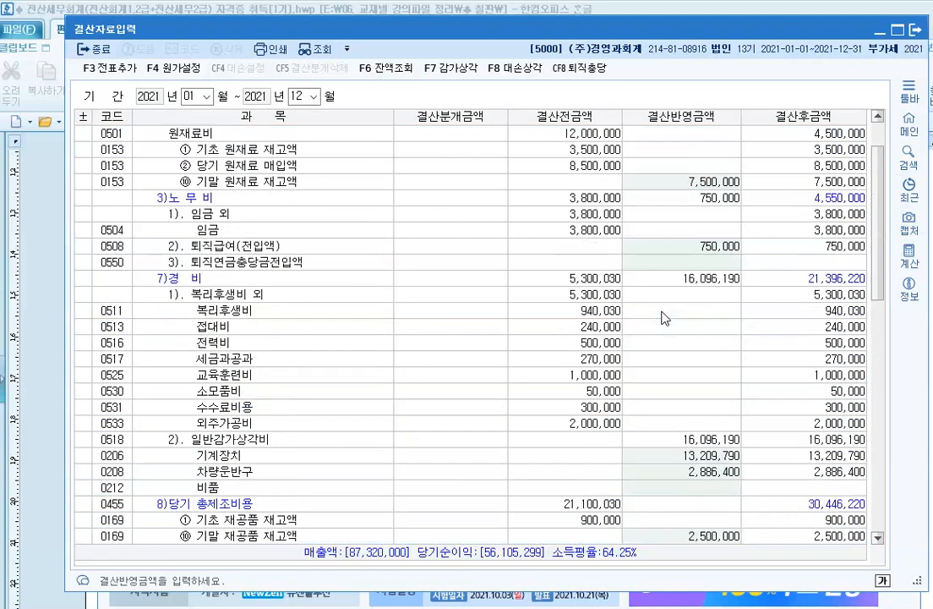
{"action": "scroll", "coordinate": [663, 318], "scroll_direction": "down", "scroll_amount": 1}
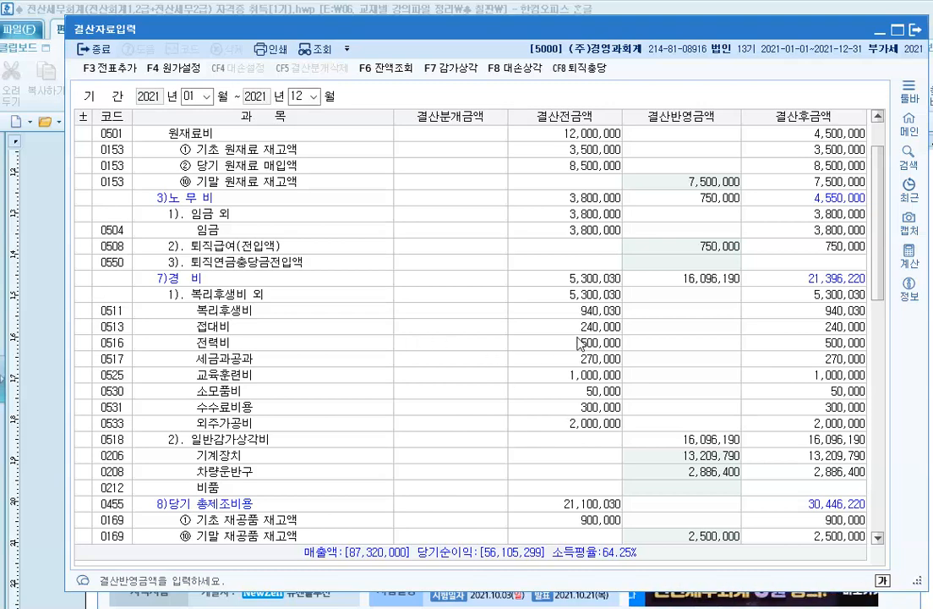
{"action": "scroll", "coordinate": [580, 342], "scroll_direction": "up", "scroll_amount": 2}
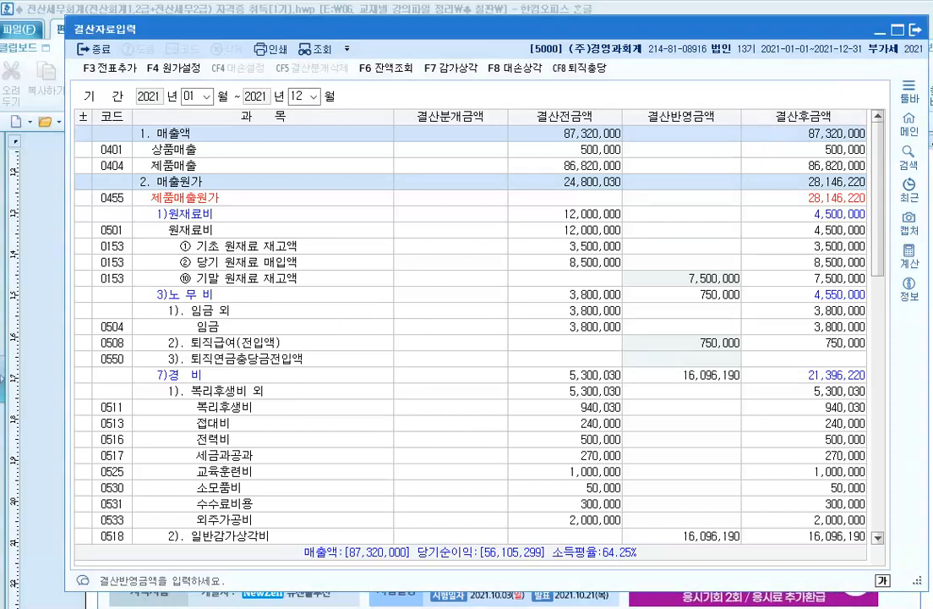
Step: Annotate 수동결산 with 자동결산 beneath it over the closing table and clear the text
{"action": "left_click", "coordinate": [389, 270]}
{"action": "type", "text": "시동결산"}
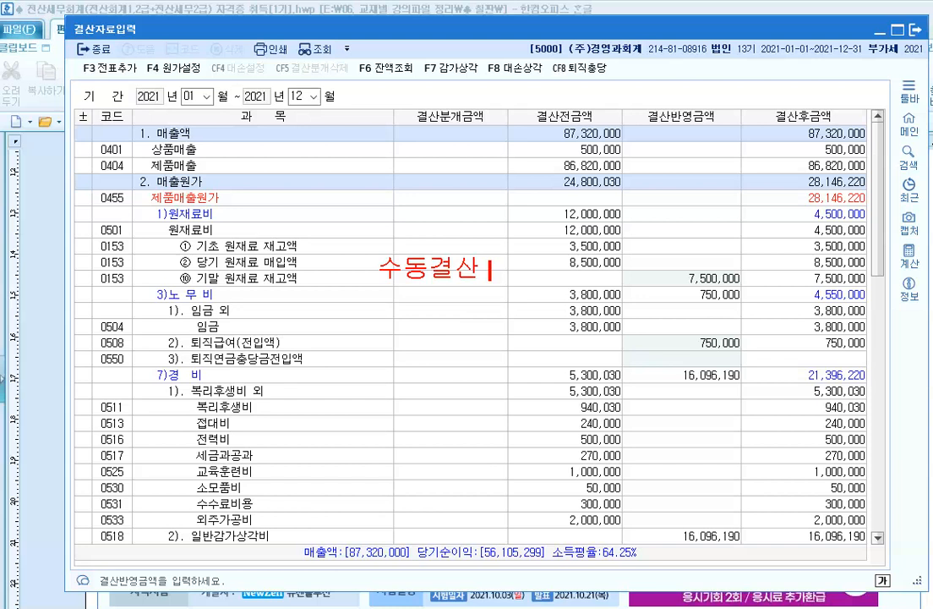
{"action": "key", "text": "Return"}
{"action": "key", "text": "Return"}
{"action": "type", "text": "자동"}
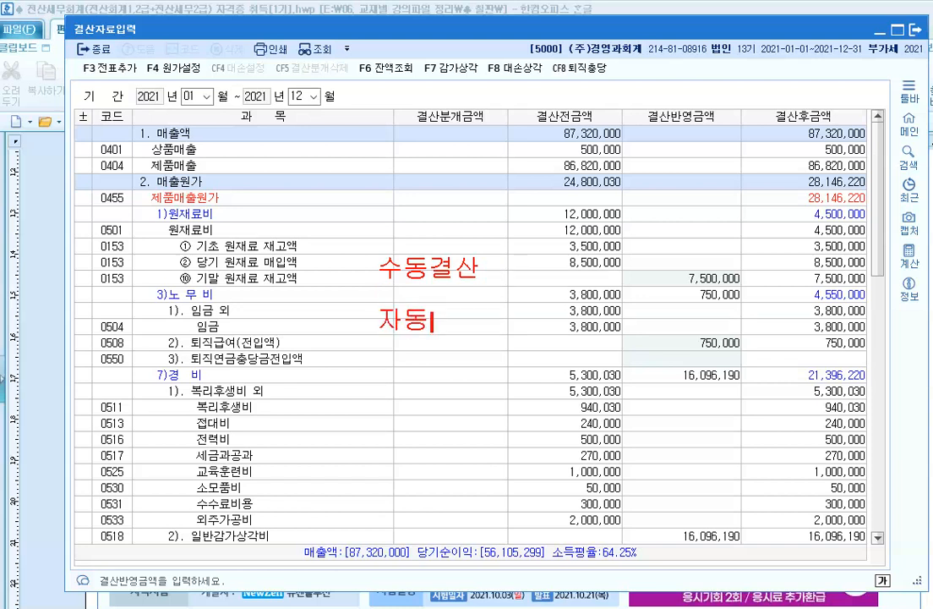
{"action": "type", "text": "결산"}
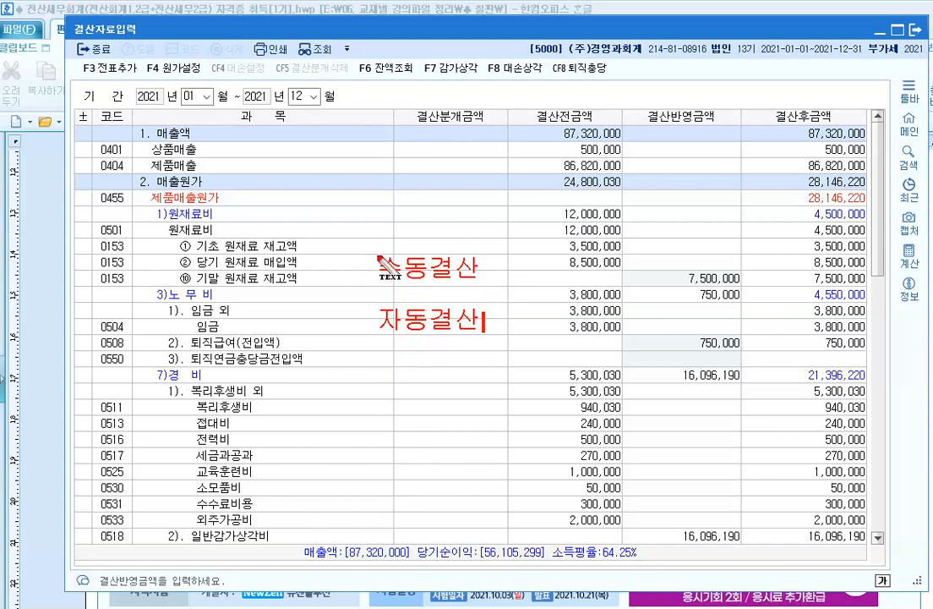
{"action": "key", "text": "Escape"}
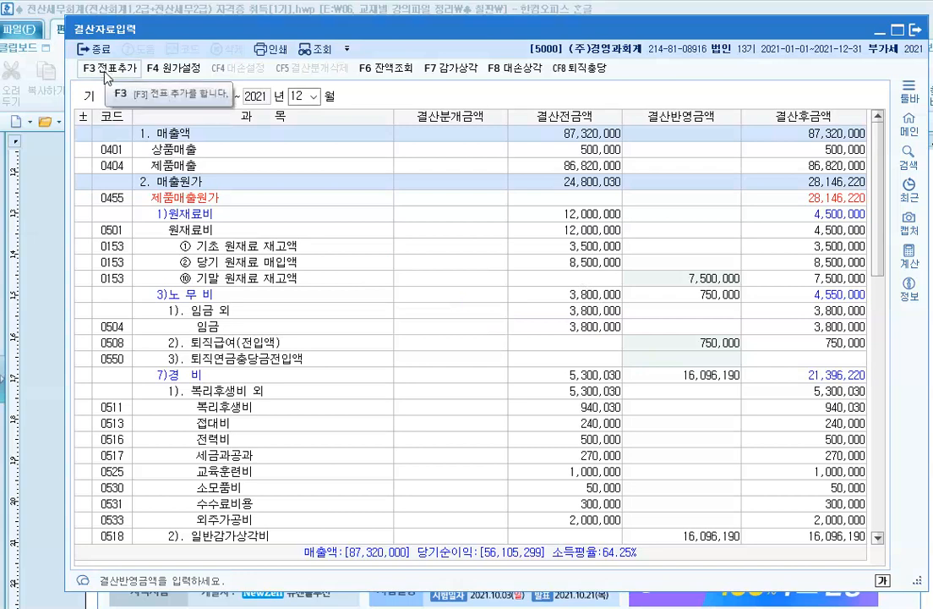
Step: Leave 결산자료입력 and open 일반전표입력 for December 31, 2021
{"action": "left_click", "coordinate": [917, 32]}
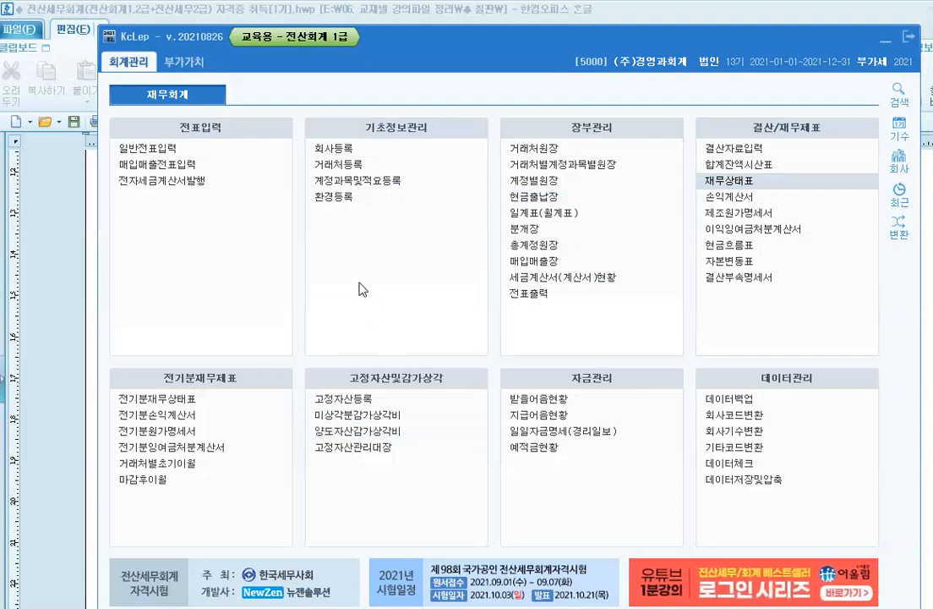
{"action": "left_click", "coordinate": [167, 153]}
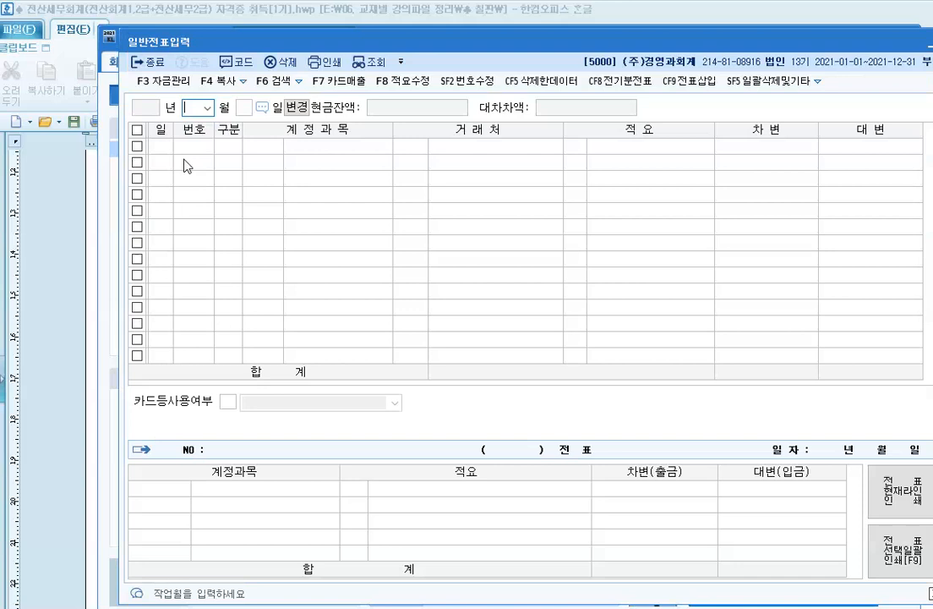
{"action": "left_click", "coordinate": [207, 108]}
{"action": "left_click", "coordinate": [202, 248]}
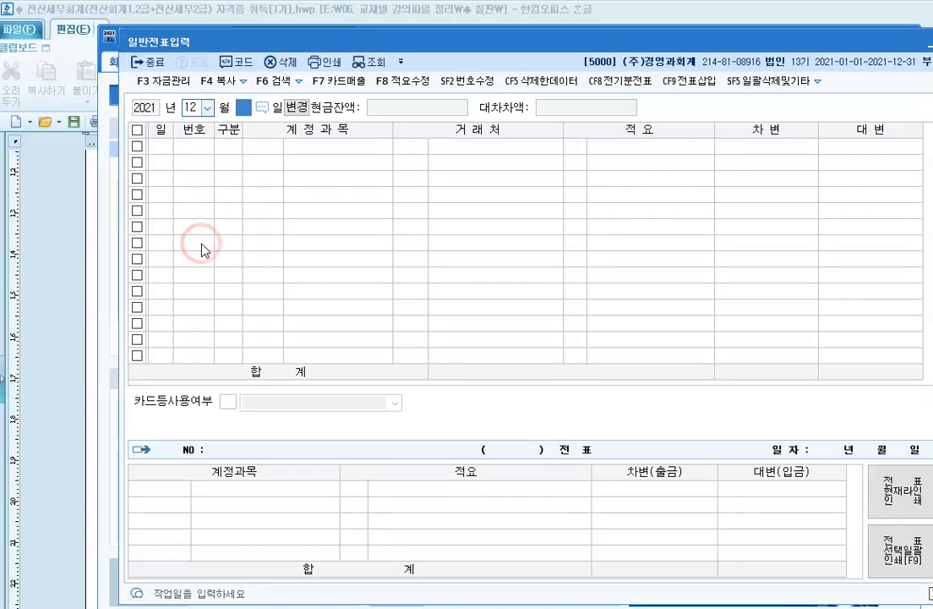
{"action": "key", "text": "Return"}
{"action": "type", "text": "31"}
{"action": "key", "text": "Return"}
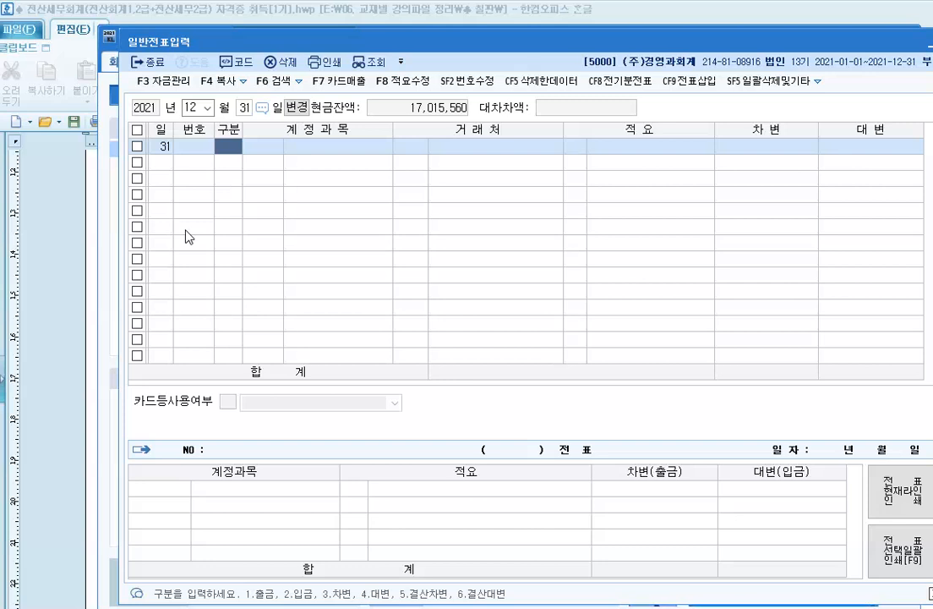
Step: Enter a December 31 debit line for account 0116 미수수익 with an amount of 150,000
{"action": "key", "text": "Return"}
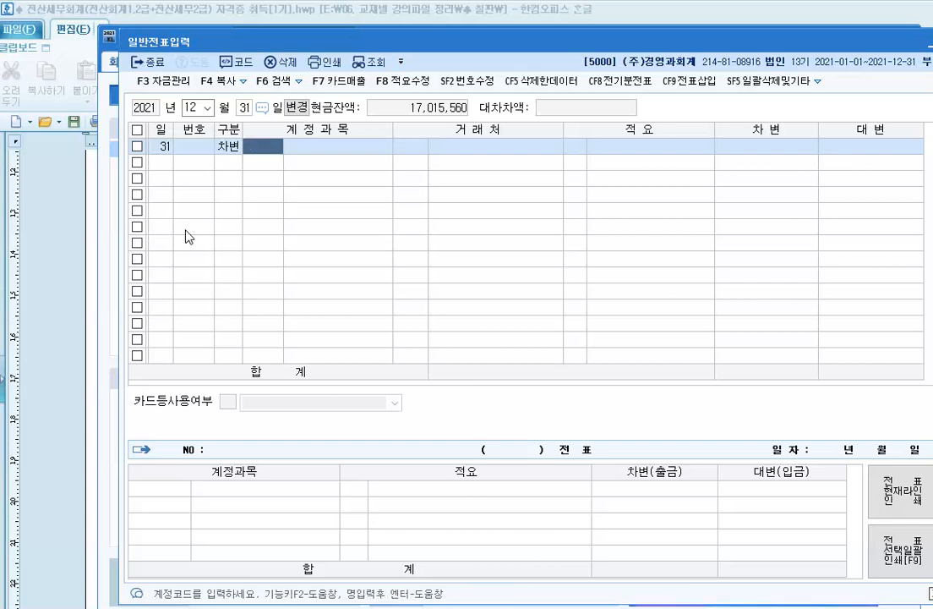
{"action": "type", "text": "미수수"}
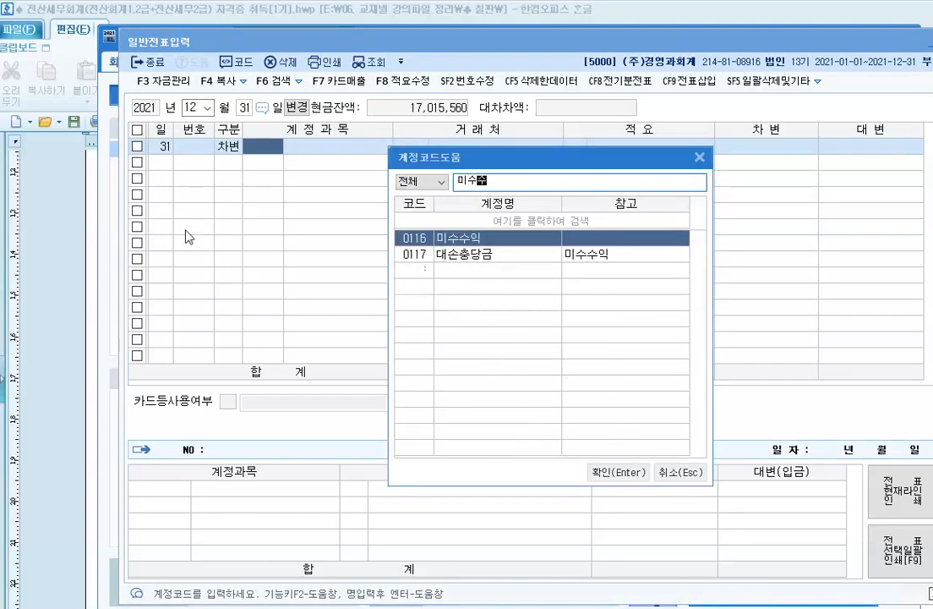
{"action": "key", "text": "Return"}
{"action": "key", "text": "Return"}
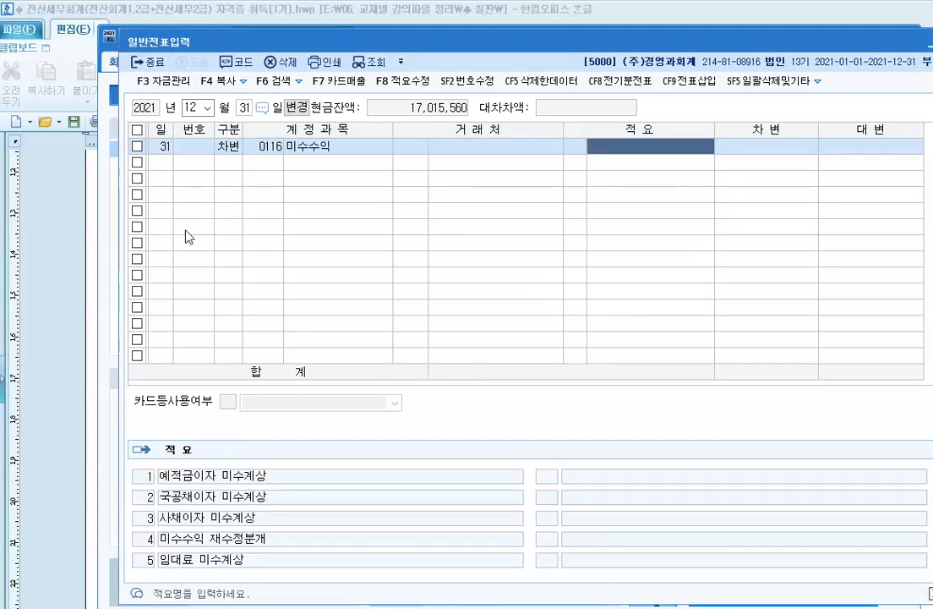
{"action": "key", "text": "Return"}
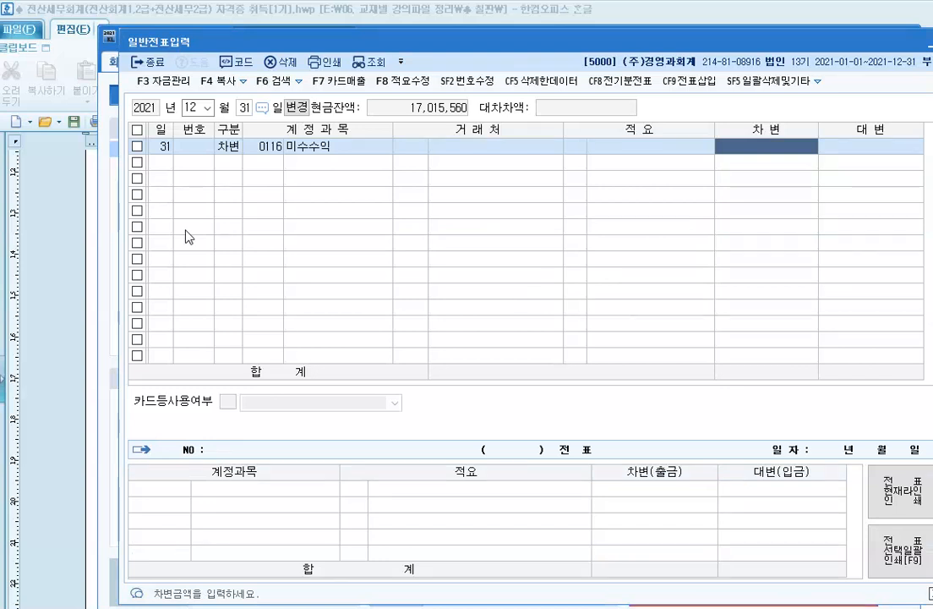
{"action": "type", "text": "1500000"}
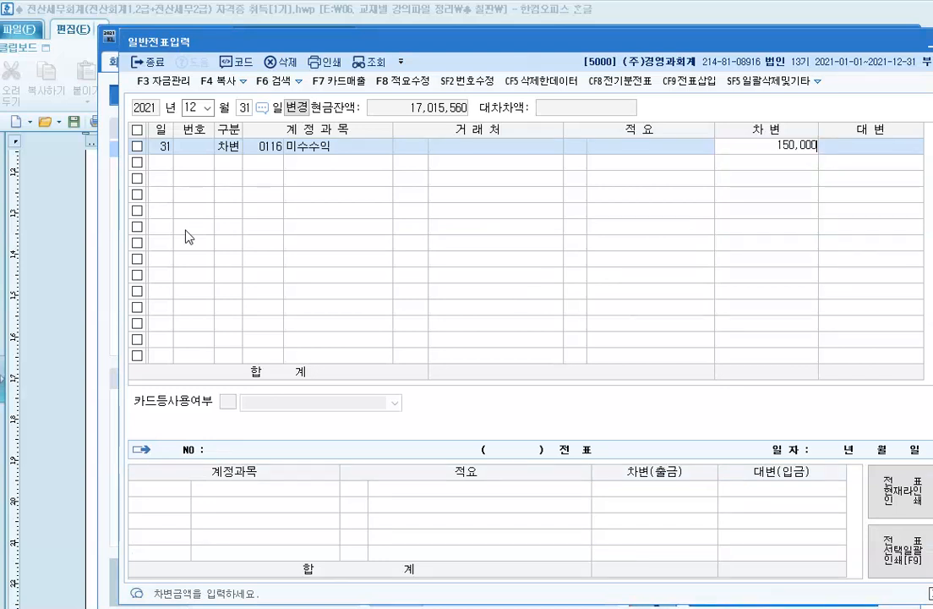
{"action": "key", "text": "Return"}
Step: Add the balancing credit line for account 0901 이자수익 with an amount of 150,000
{"action": "type", "text": "4"}
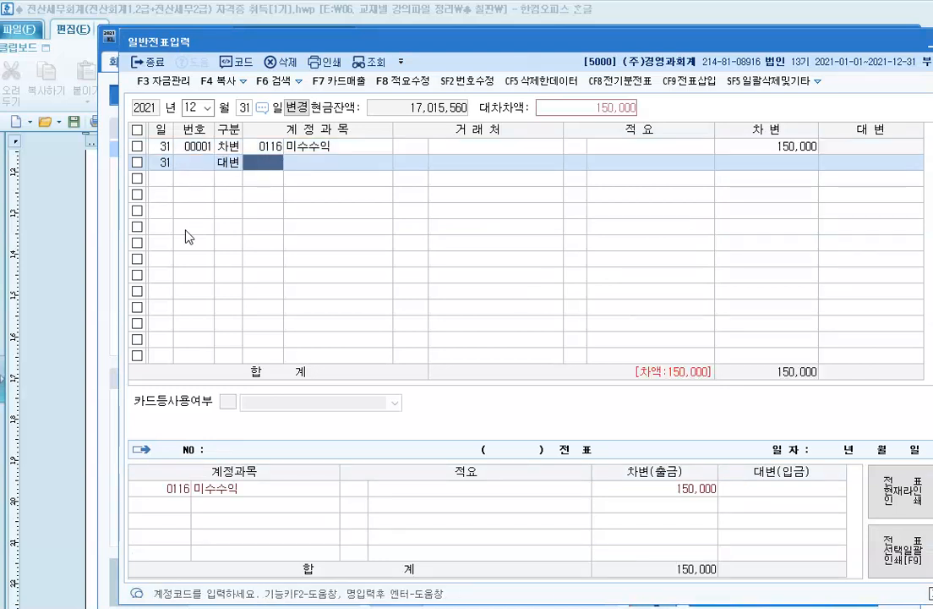
{"action": "type", "text": "901"}
{"action": "key", "text": "Return"}
{"action": "key", "text": "Return"}
{"action": "key", "text": "Return"}
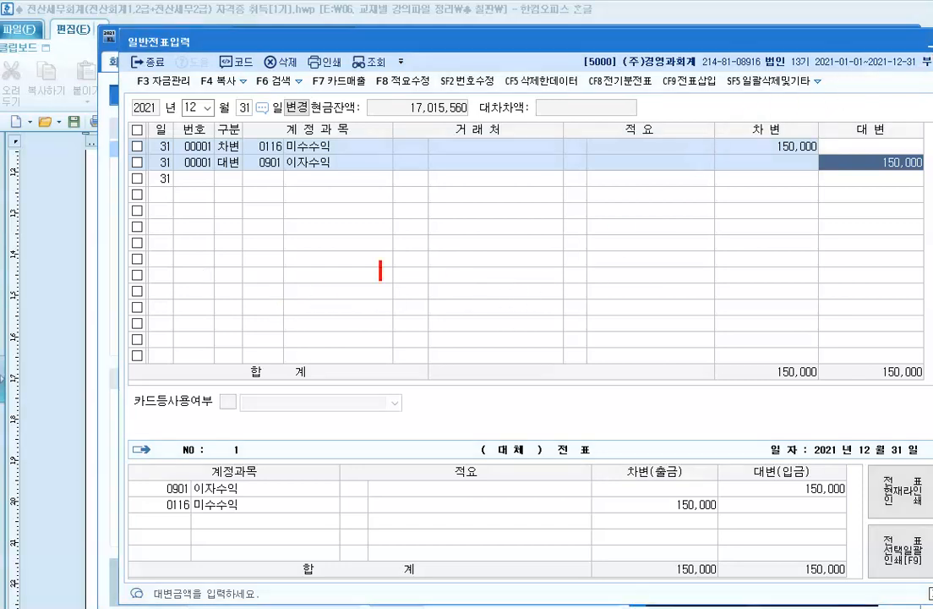
Step: Annotate the first line of the corporate tax entry over the voucher grid: (차) 법인세비용(등) 3,690,000 (대) 선납세금 15,400
{"action": "left_click", "coordinate": [256, 237]}
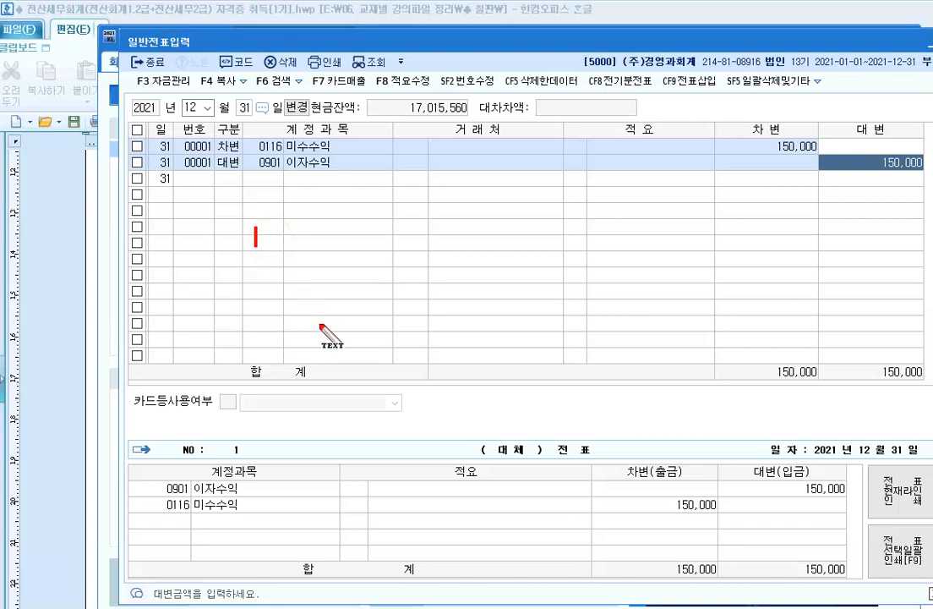
{"action": "type", "text": "(ㅊ"}
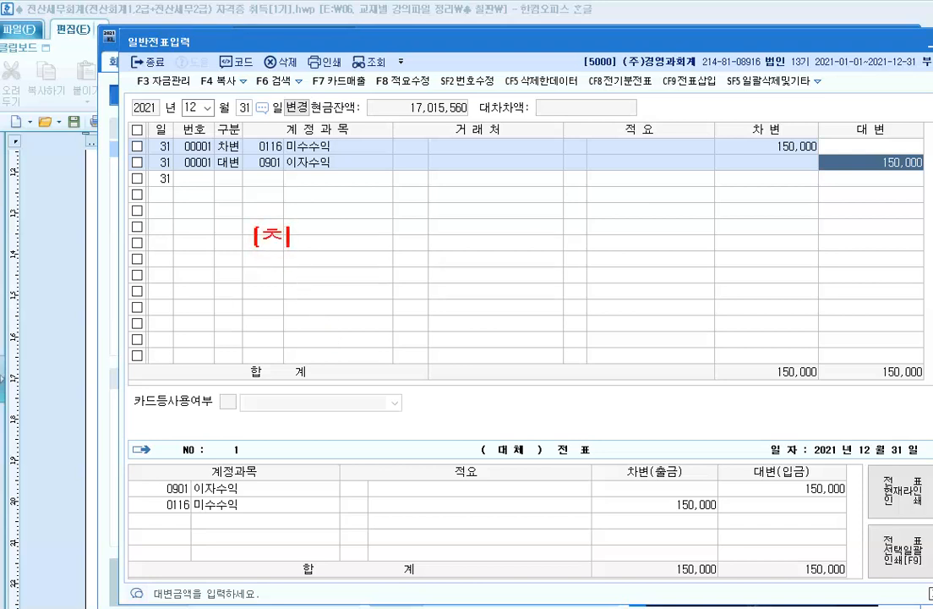
{"action": "type", "text": "ㅏ]"}
{"action": "type", "text": " 법"}
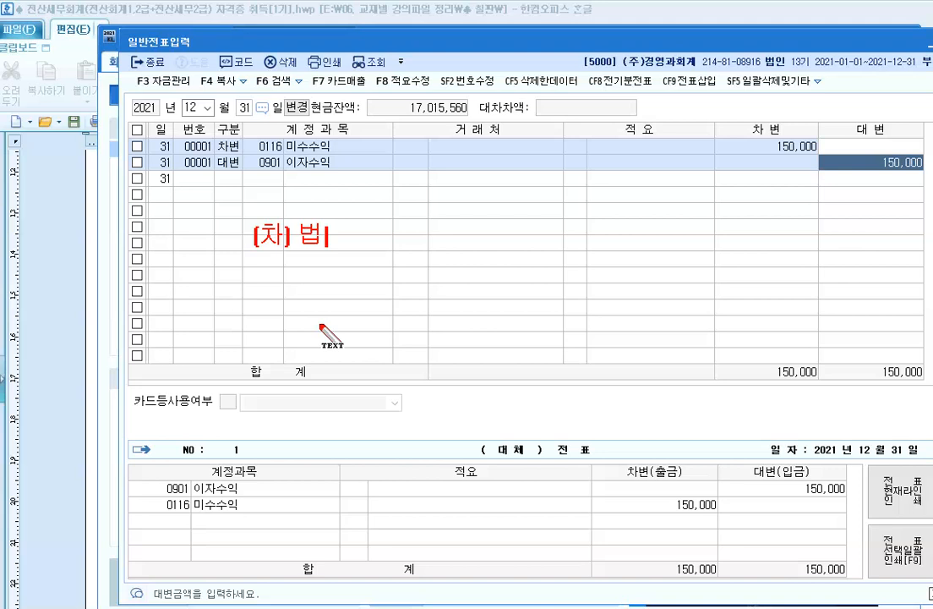
{"action": "type", "text": "인세비용"}
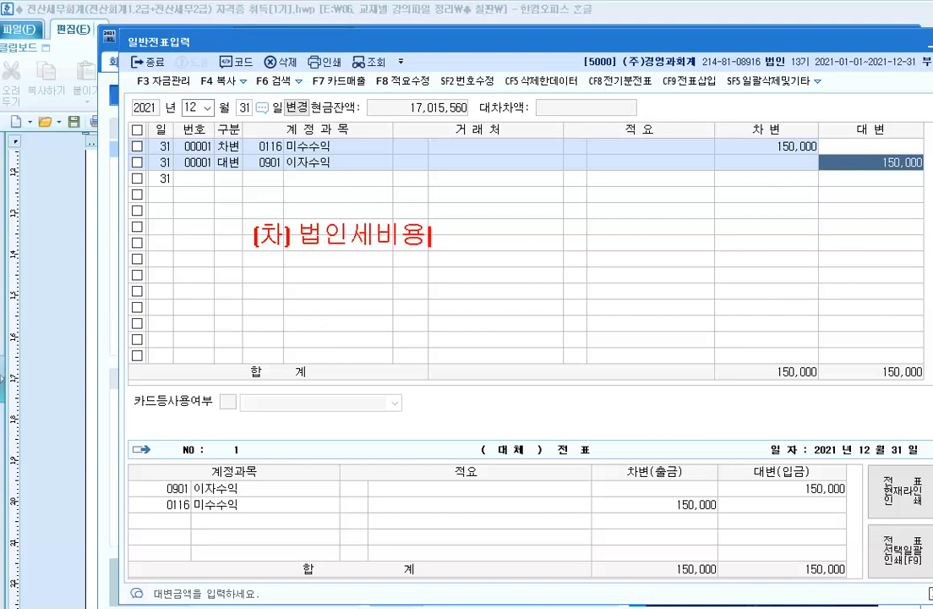
{"action": "type", "text": "(등)"}
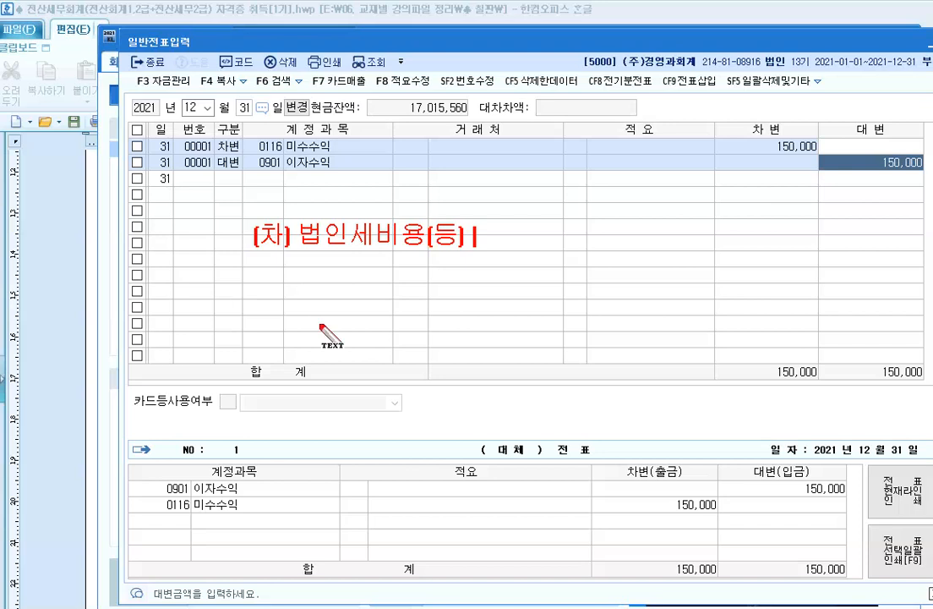
{"action": "type", "text": " 3,69"}
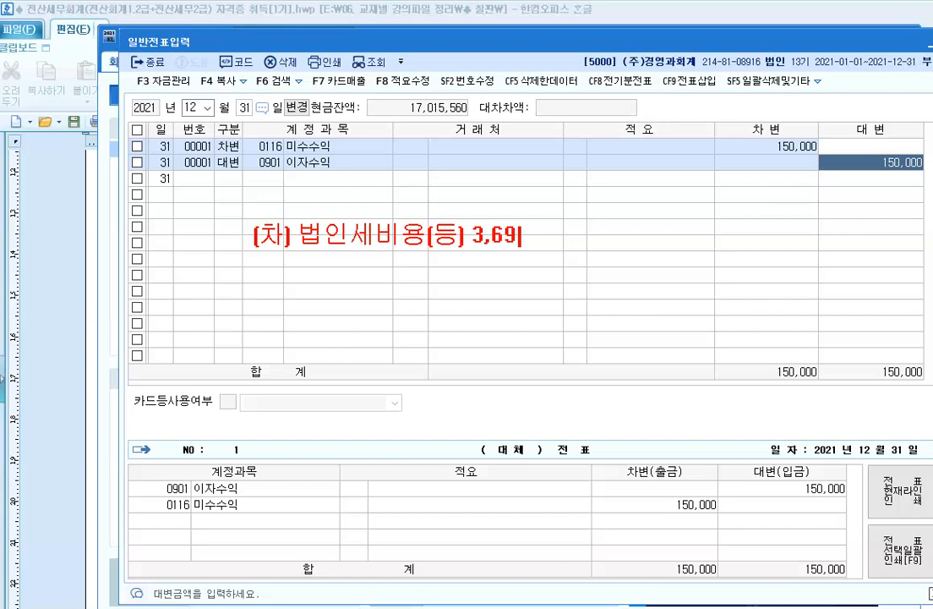
{"action": "type", "text": "0,000"}
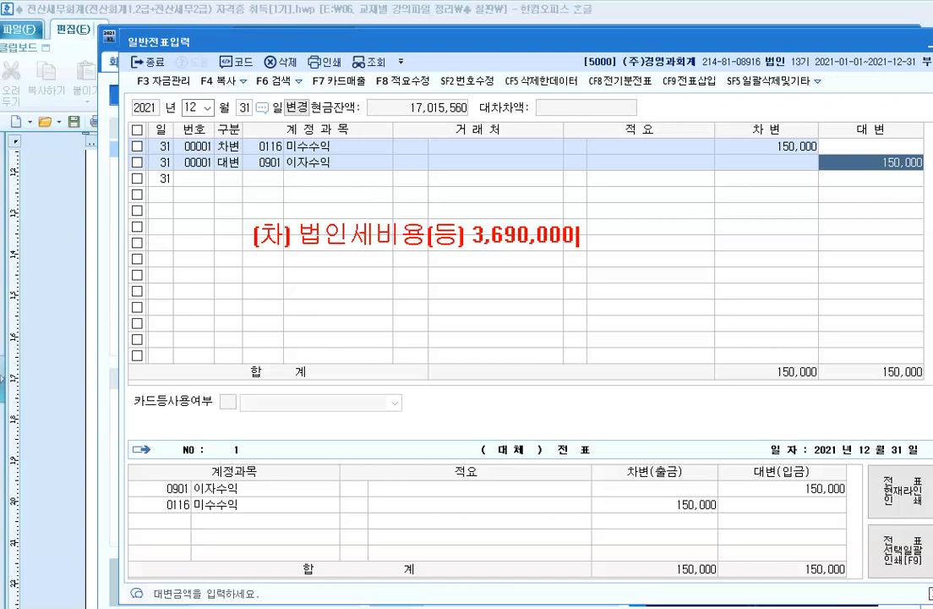
{"action": "type", "text": "(대) 선"}
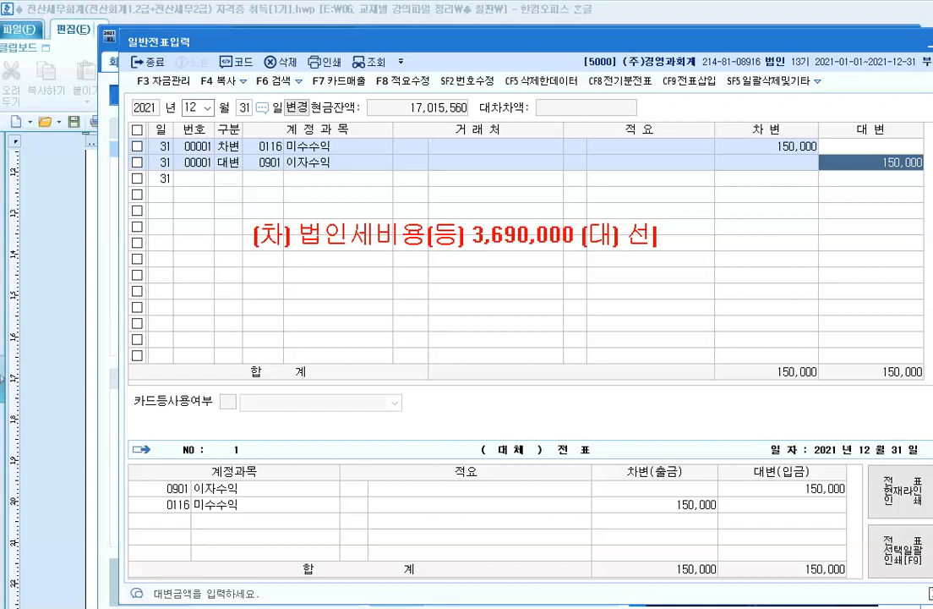
{"action": "type", "text": "납세금"}
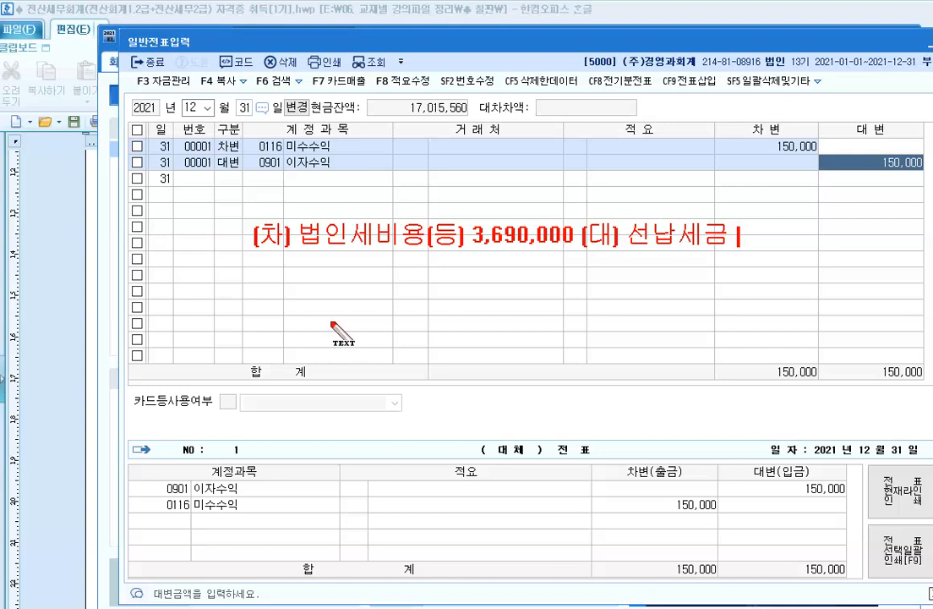
{"action": "type", "text": "15"}
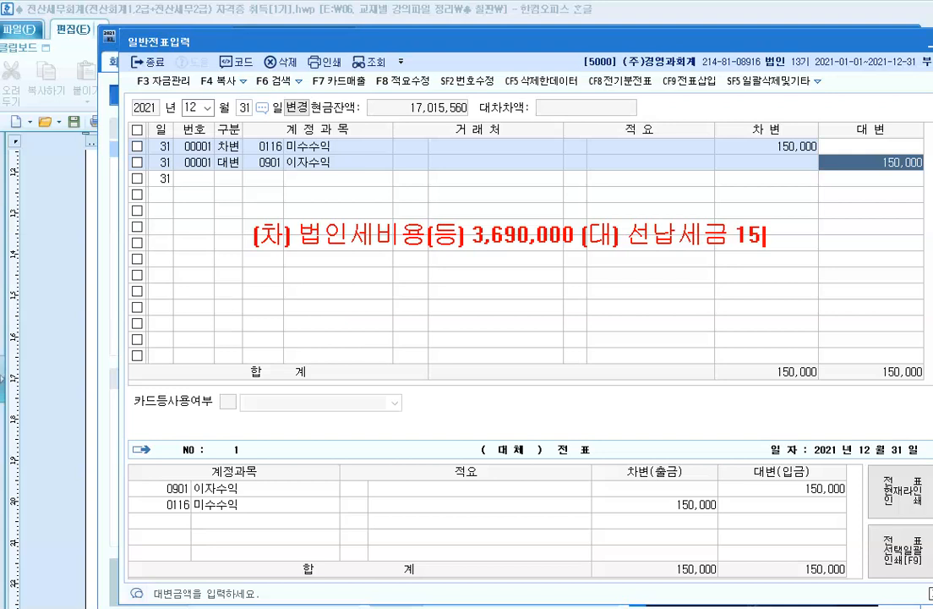
{"action": "type", "text": ",400"}
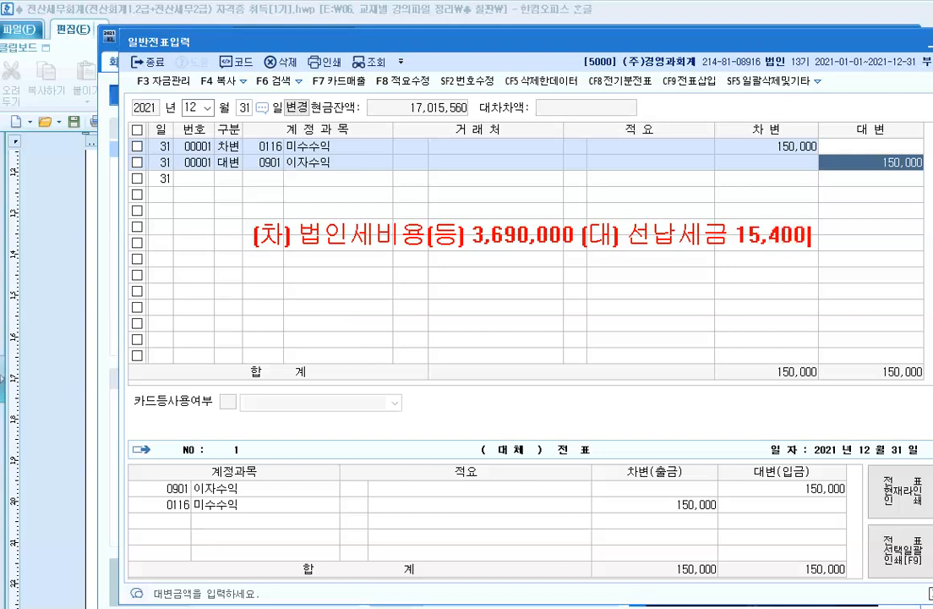
Step: Add 미지급세금 3,674,600 beneath 선납세금 in the annotation and draw a rectangle around the whole tax entry
{"action": "key", "text": "Return"}
{"action": "key", "text": "Return"}
{"action": "type", "text": "미지그벳"}
{"action": "key", "text": "BackSpace"}
{"action": "key", "text": "BackSpace"}
{"action": "key", "text": "BackSpace"}
{"action": "key", "text": "BackSpace"}
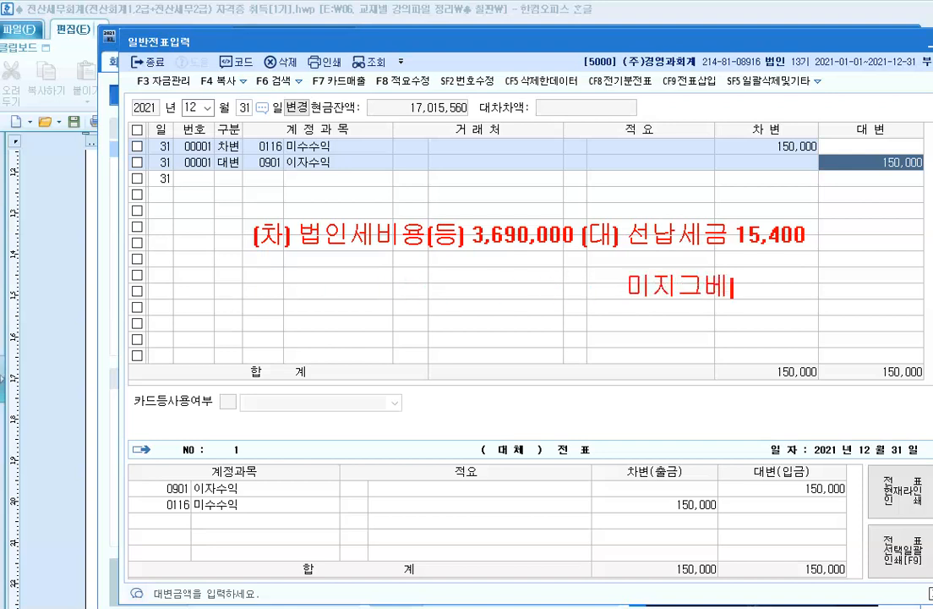
{"action": "type", "text": "급세금"}
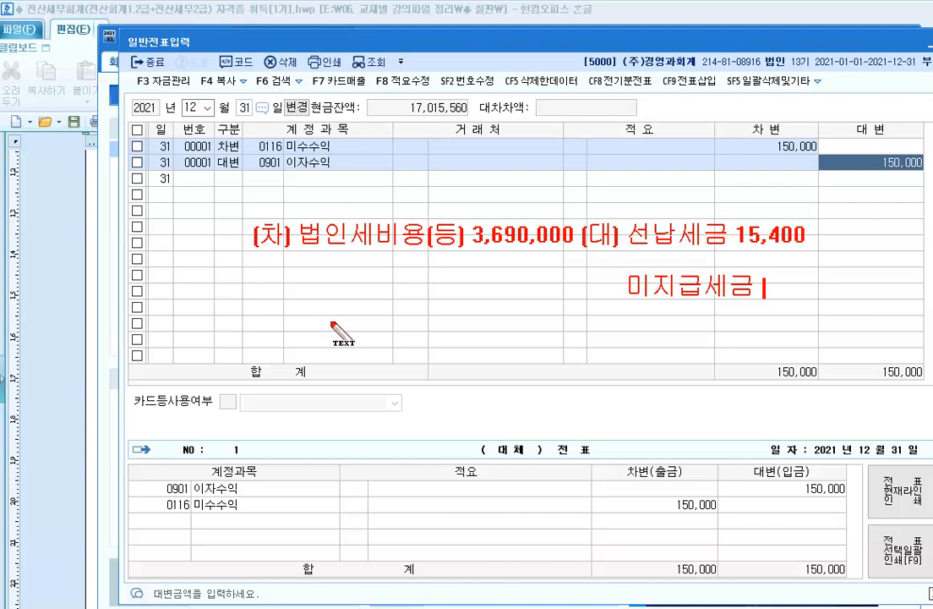
{"action": "type", "text": "3"}
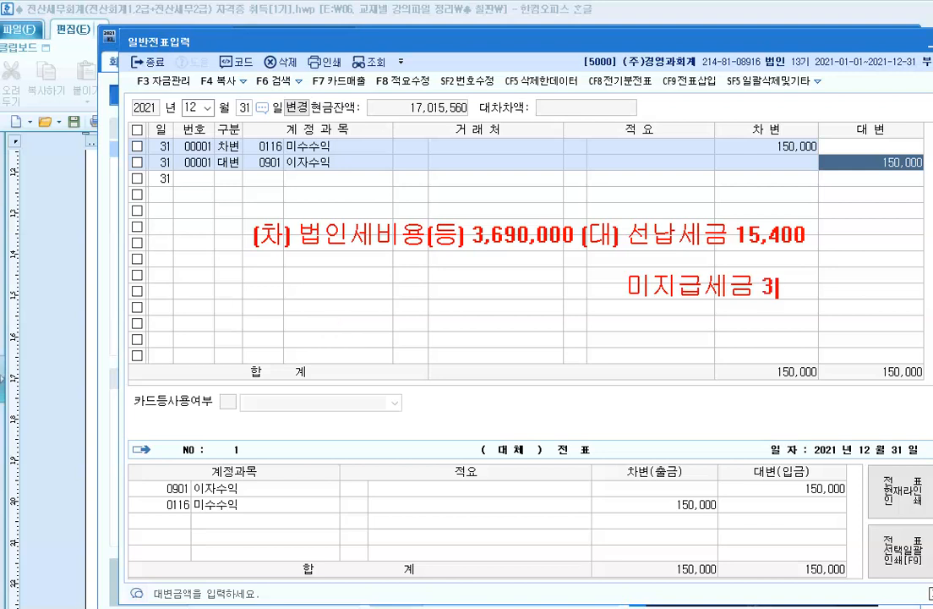
{"action": "type", "text": ",674"}
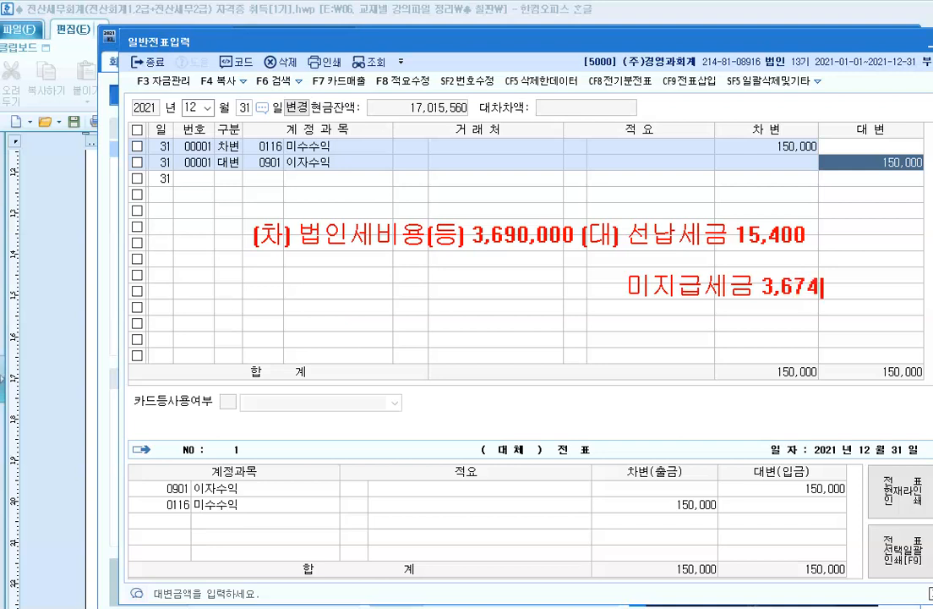
{"action": "type", "text": ",600"}
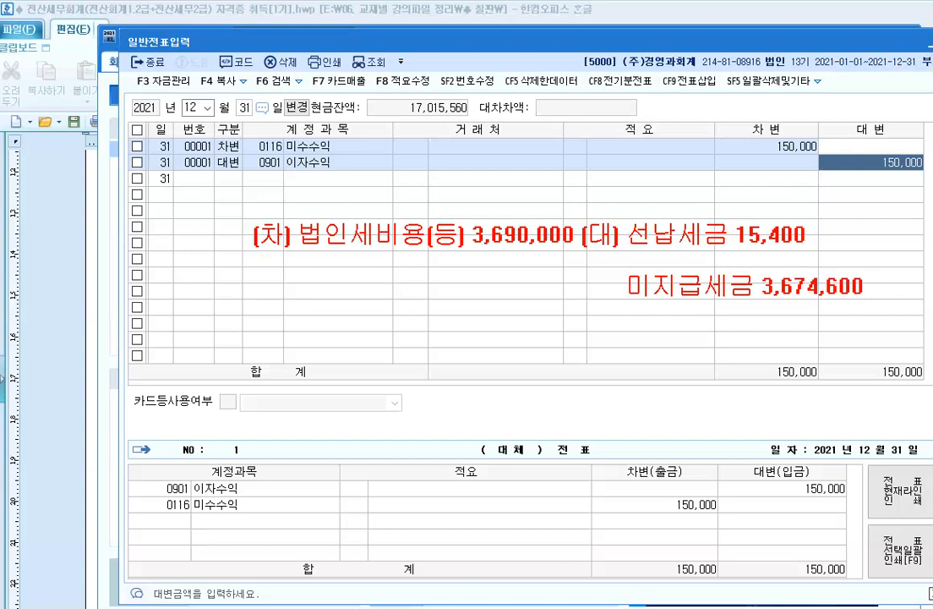
{"action": "mouse_move", "coordinate": [237, 206]}
{"action": "left_mouse_down"}
{"action": "mouse_move", "coordinate": [543, 343]}
{"action": "mouse_move", "coordinate": [872, 311]}
{"action": "left_mouse_up"}
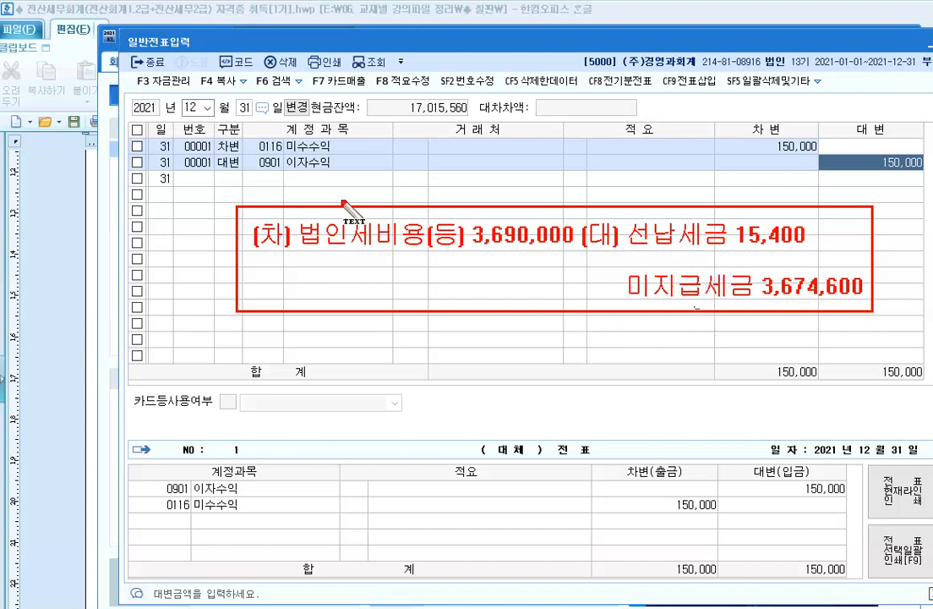
Step: Label the boxed tax entry 수동결산 above and 자동결산 below, and clear all annotations from the screen
{"action": "left_click_drag", "start_coordinate": [321, 178], "coordinate": [322, 195]}
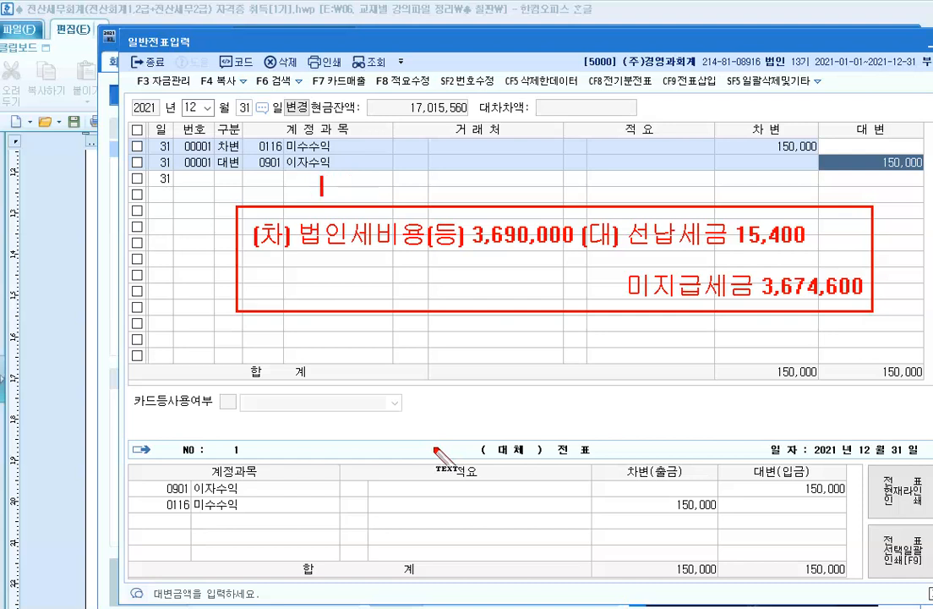
{"action": "type", "text": "수동결사ㄴ"}
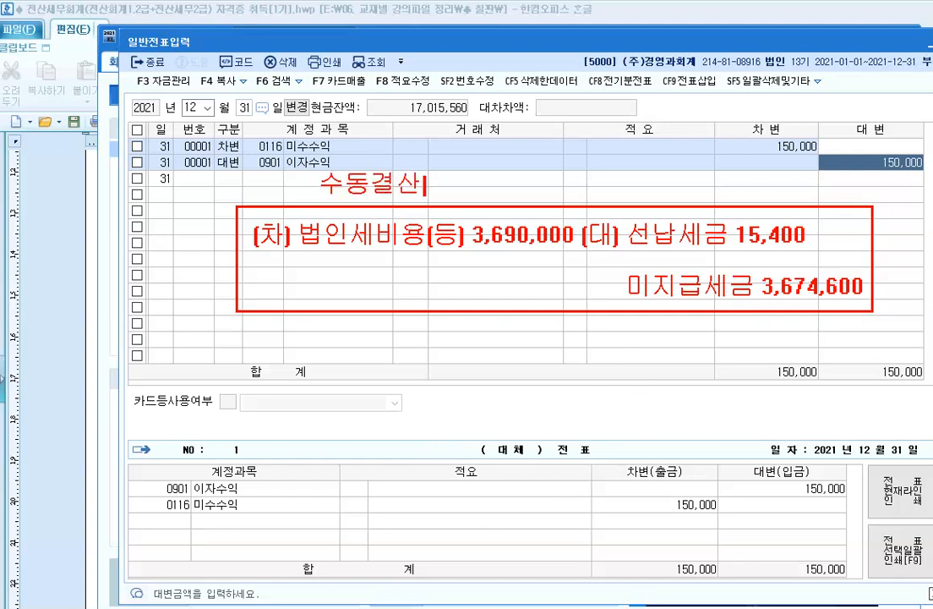
{"action": "left_click", "coordinate": [331, 377]}
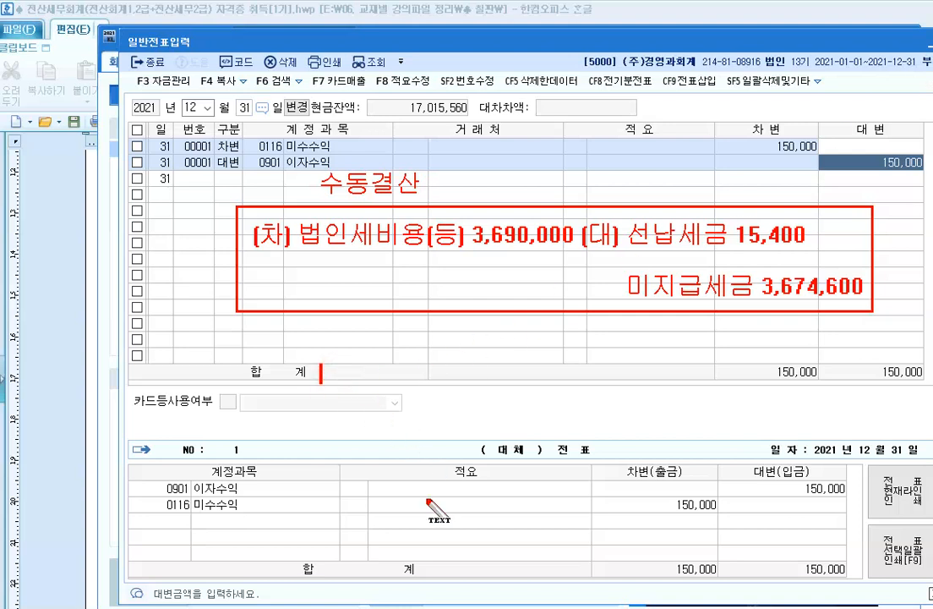
{"action": "type", "text": "자동결산"}
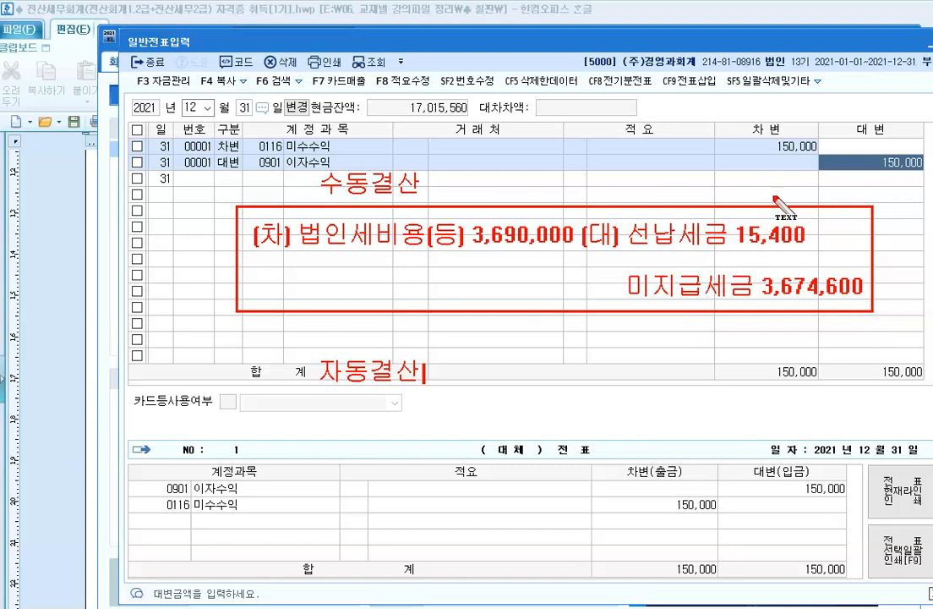
{"action": "key", "text": "Escape"}
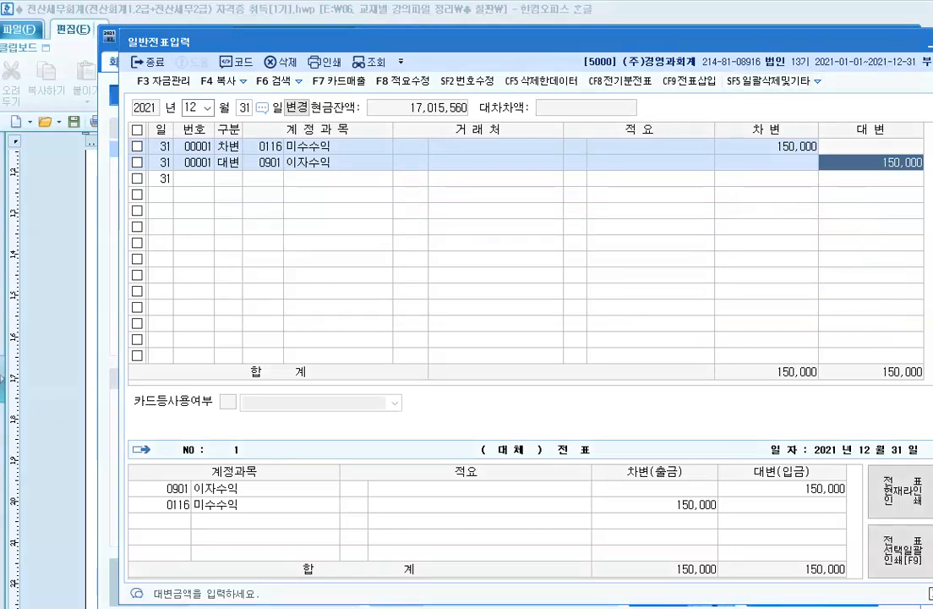
Step: Leave 일반전표입력, check the 선납세금 balance in 재무상태표 for December 2021, and close the statement
{"action": "left_click", "coordinate": [919, 40]}
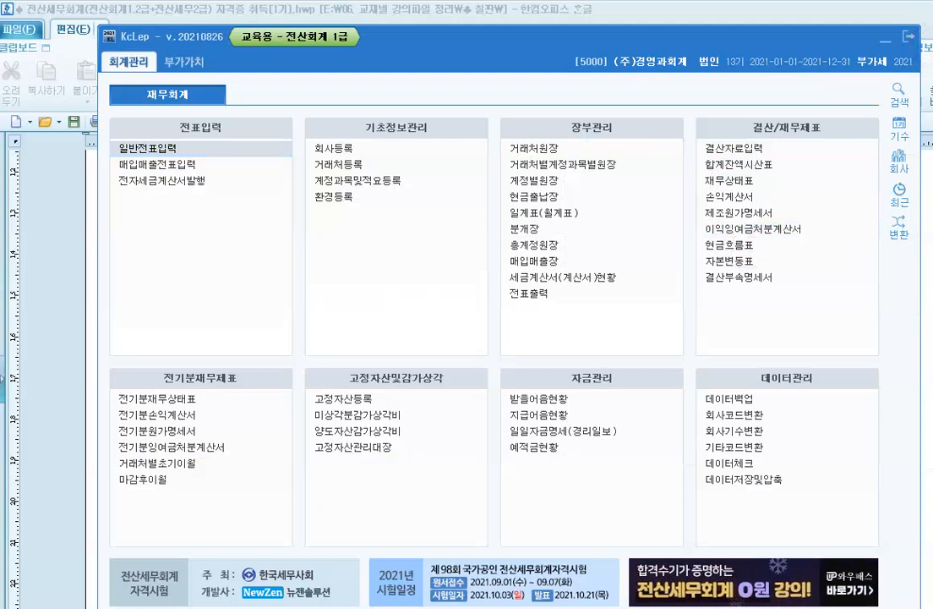
{"action": "left_click", "coordinate": [730, 181]}
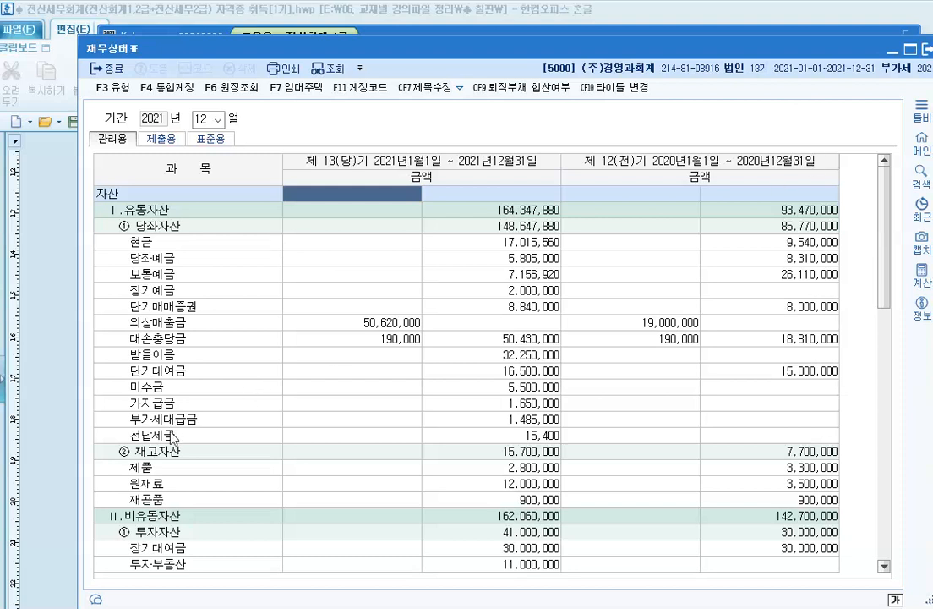
{"action": "left_click", "coordinate": [172, 436]}
{"action": "left_click", "coordinate": [553, 436]}
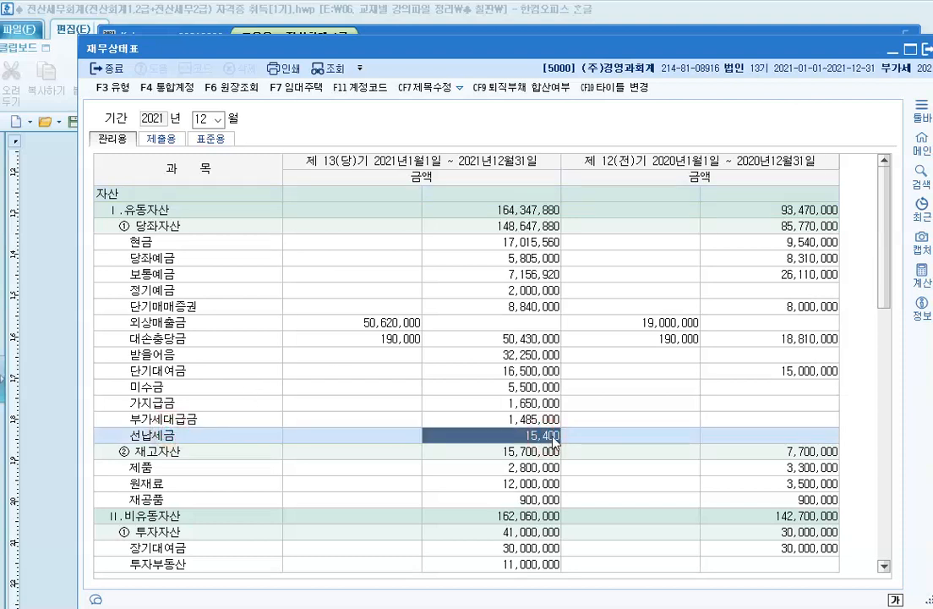
{"action": "left_click", "coordinate": [927, 49]}
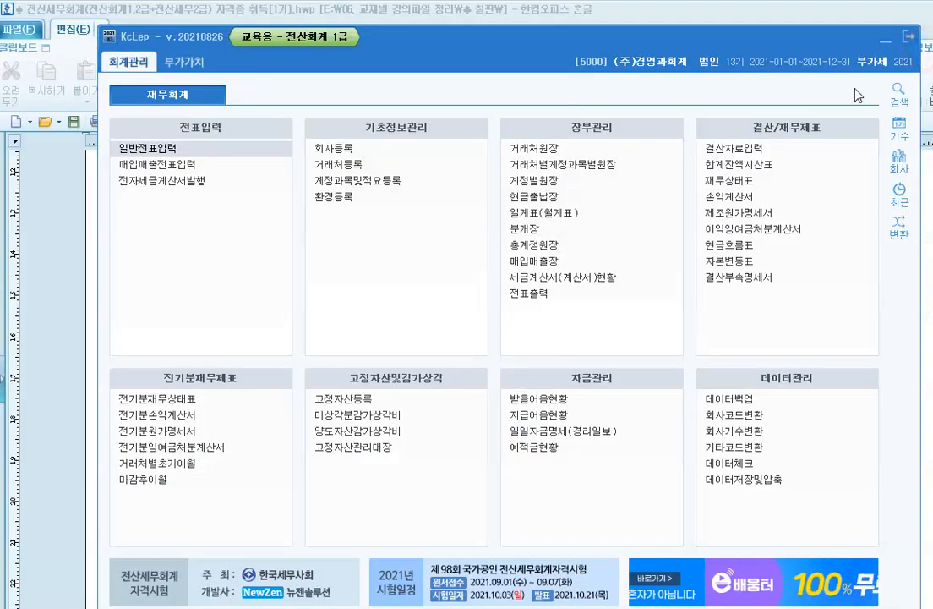
Step: Open 결산자료입력 for the period January to December 2021 and load the previously entered data
{"action": "left_click", "coordinate": [719, 148]}
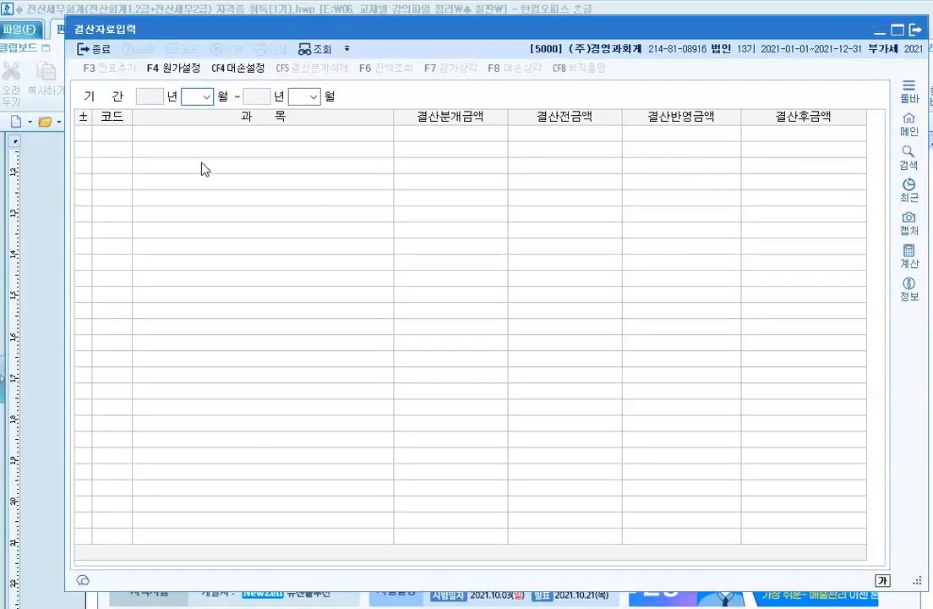
{"action": "left_click", "coordinate": [203, 96]}
{"action": "left_click", "coordinate": [194, 119]}
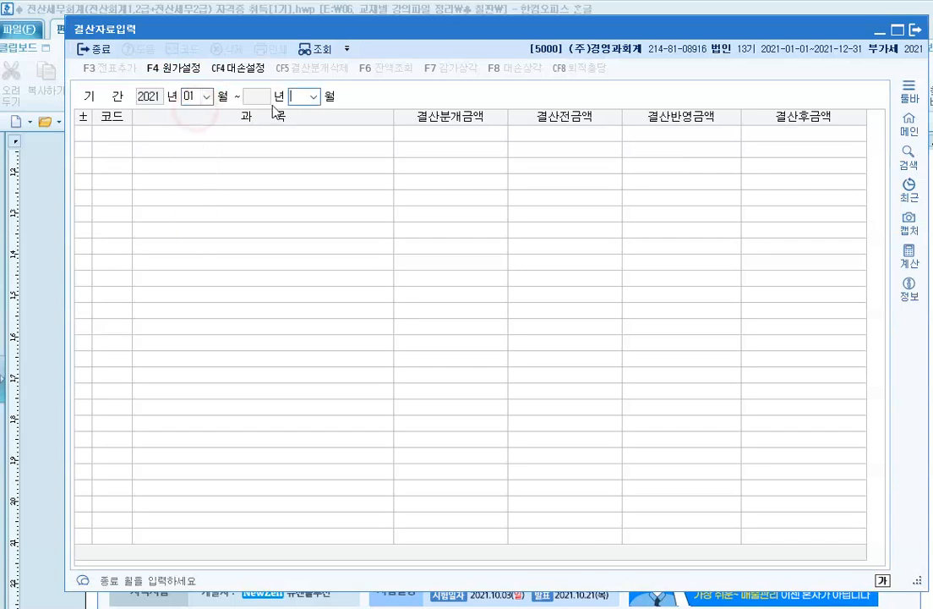
{"action": "left_click", "coordinate": [313, 97]}
{"action": "left_click", "coordinate": [305, 239]}
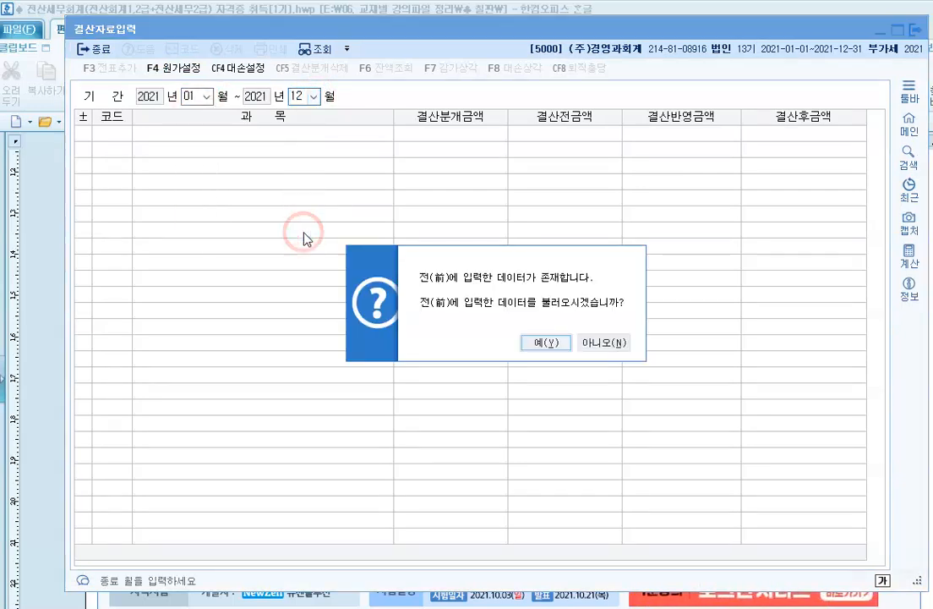
{"action": "left_click", "coordinate": [547, 342]}
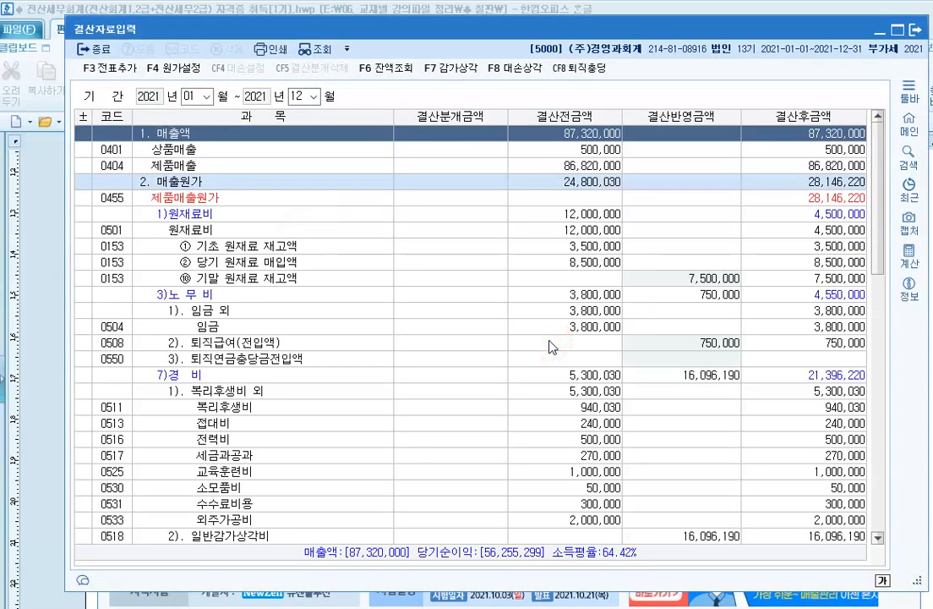
Step: Under 법인세등, enter 결산반영금액 of 15,400 for 선납세금 and 3,674,600 for 추가계상액
{"action": "scroll", "coordinate": [549, 342], "scroll_direction": "down", "scroll_amount": 20}
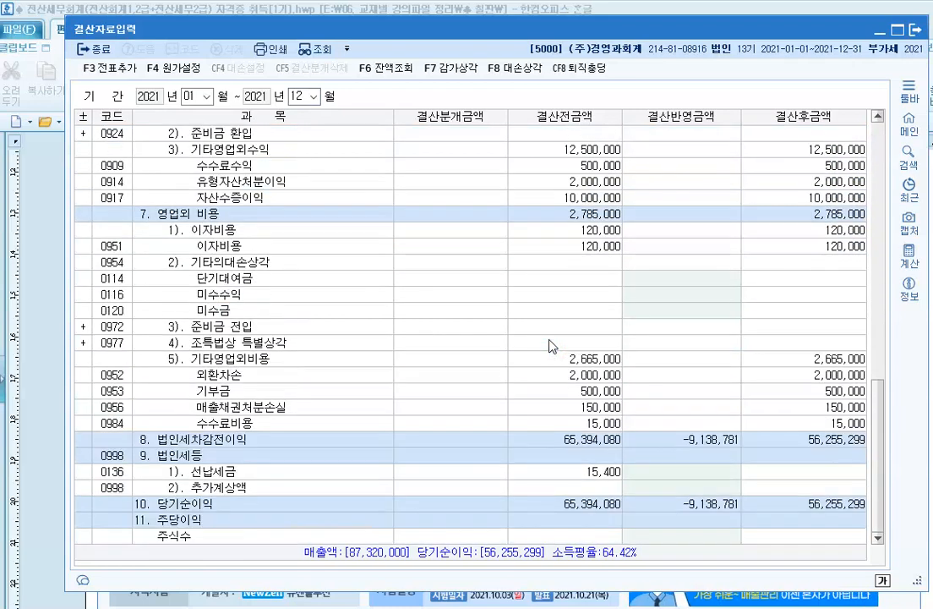
{"action": "left_click", "coordinate": [203, 478]}
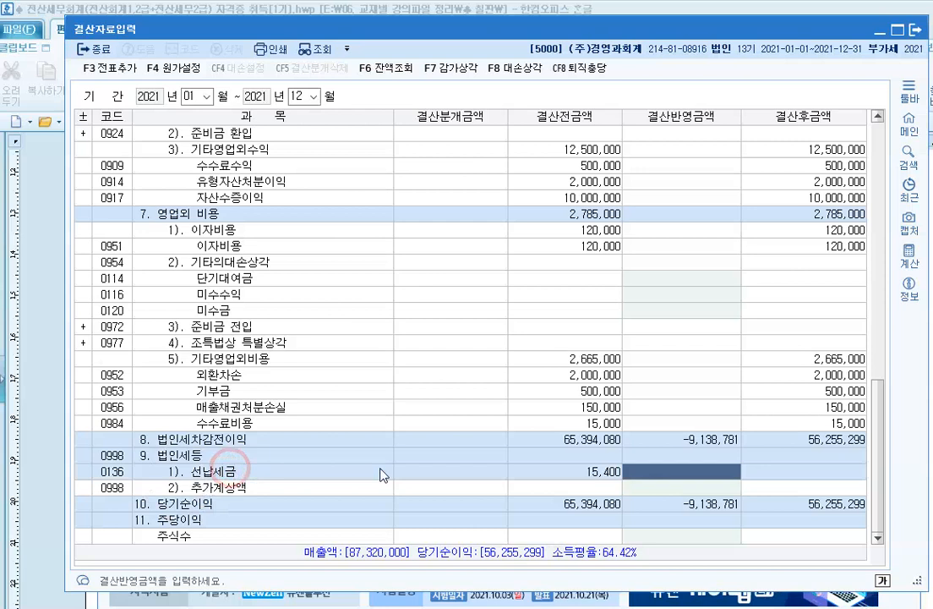
{"action": "left_click", "coordinate": [594, 475]}
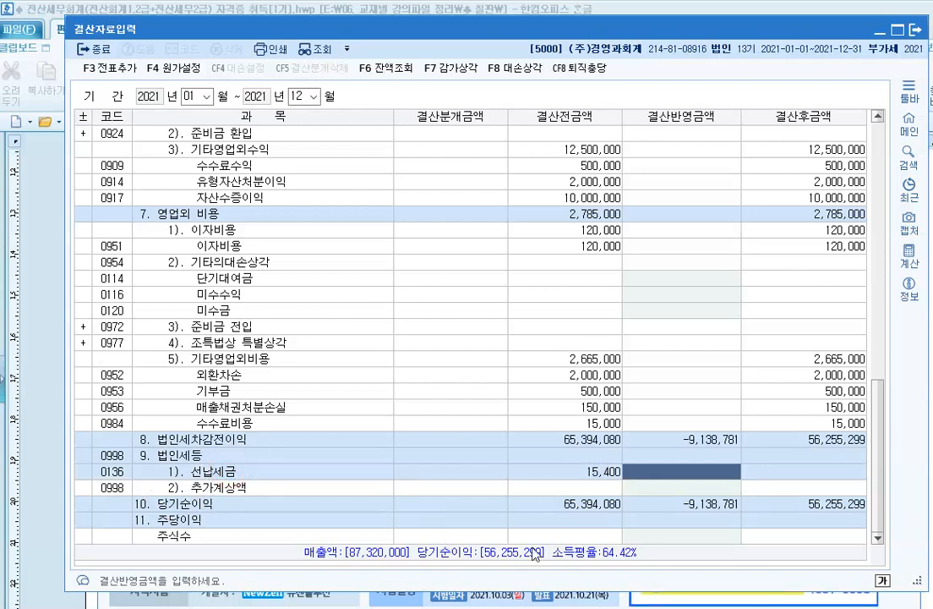
{"action": "type", "text": "15400"}
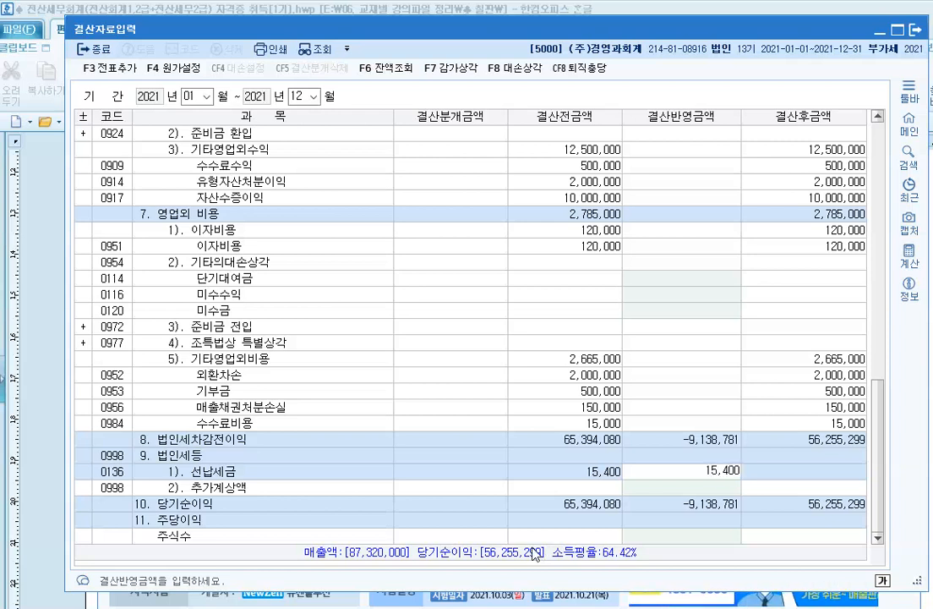
{"action": "key", "text": "Return"}
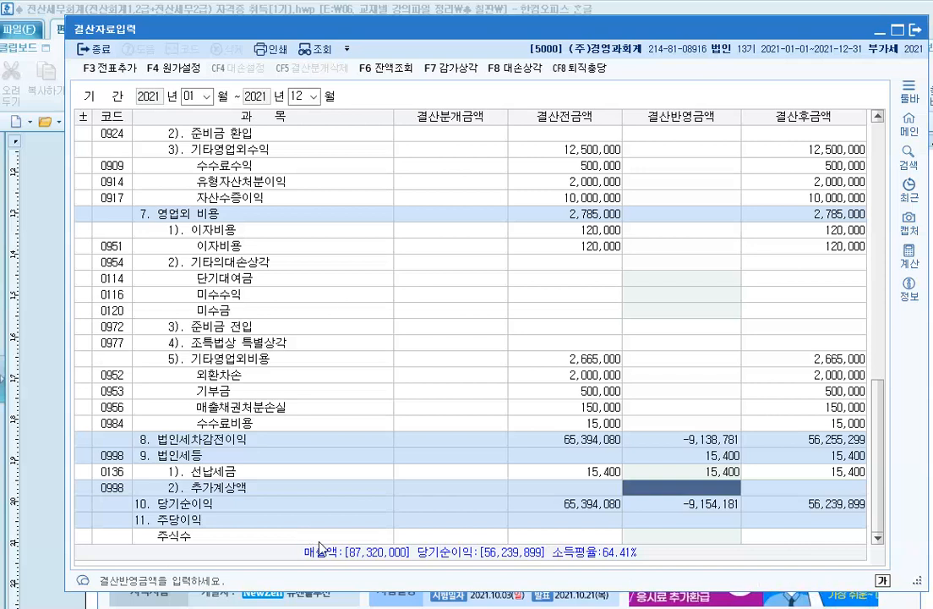
{"action": "type", "text": "3,674"}
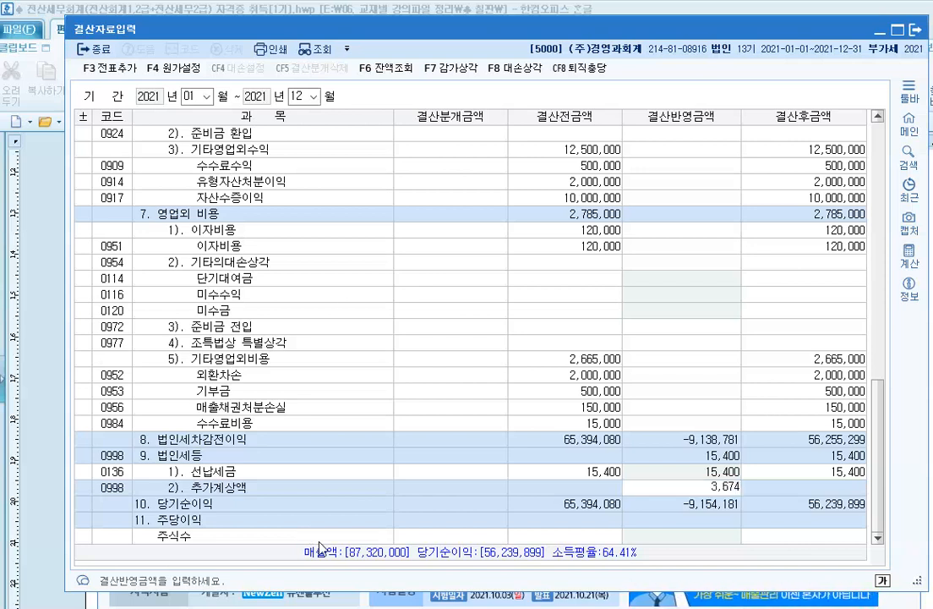
{"action": "type", "text": ",600"}
{"action": "key", "text": "Return"}
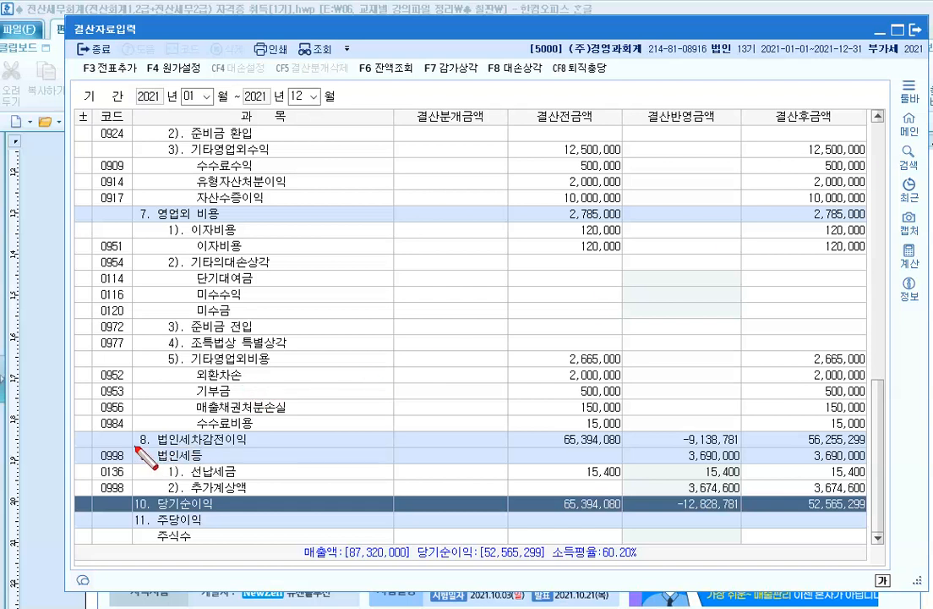
Step: Box the 법인세등 row labelled 차변 and the 선납세금 and 추가계상액 rows labelled 대변, and clear the annotations
{"action": "mouse_move", "coordinate": [135, 446]}
{"action": "left_mouse_down"}
{"action": "mouse_move", "coordinate": [475, 466]}
{"action": "mouse_move", "coordinate": [851, 466]}
{"action": "mouse_move", "coordinate": [728, 471]}
{"action": "mouse_move", "coordinate": [740, 464]}
{"action": "left_mouse_up"}
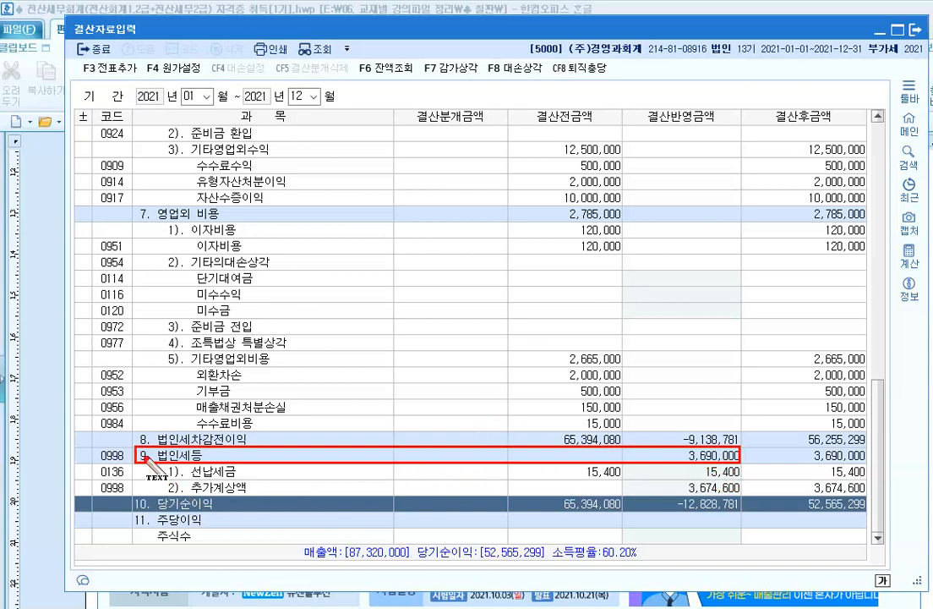
{"action": "left_click", "coordinate": [412, 455]}
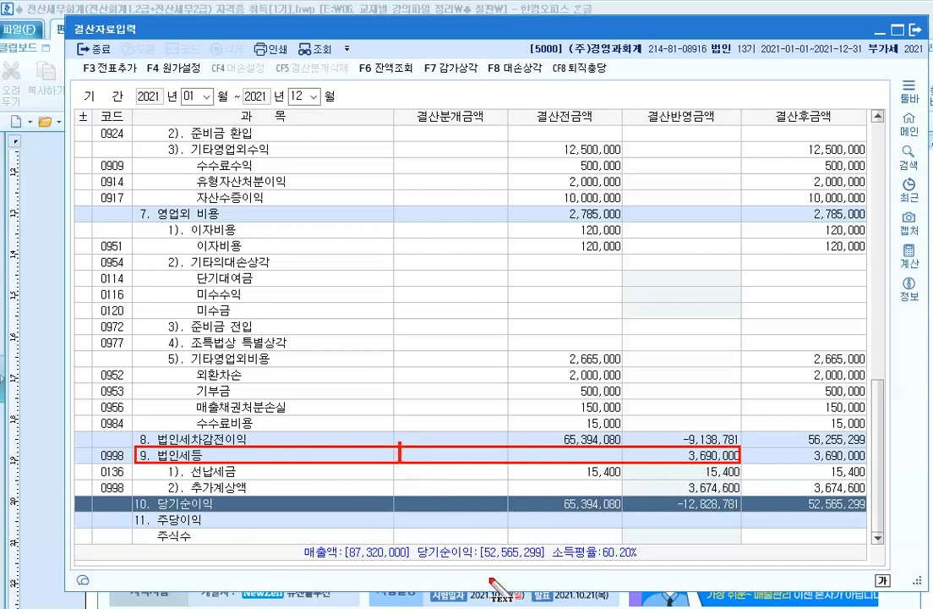
{"action": "type", "text": "차변"}
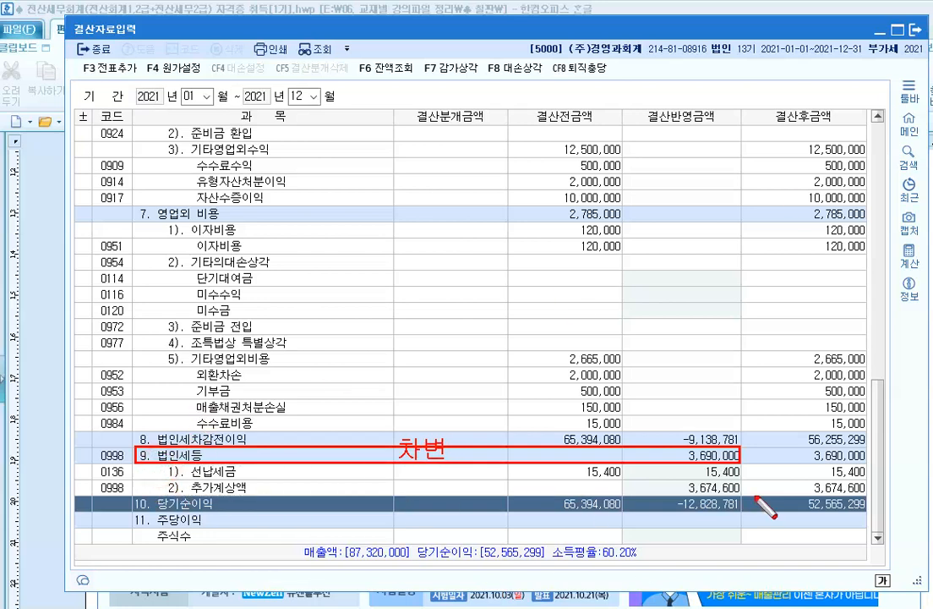
{"action": "left_click_drag", "start_coordinate": [160, 464], "coordinate": [745, 495]}
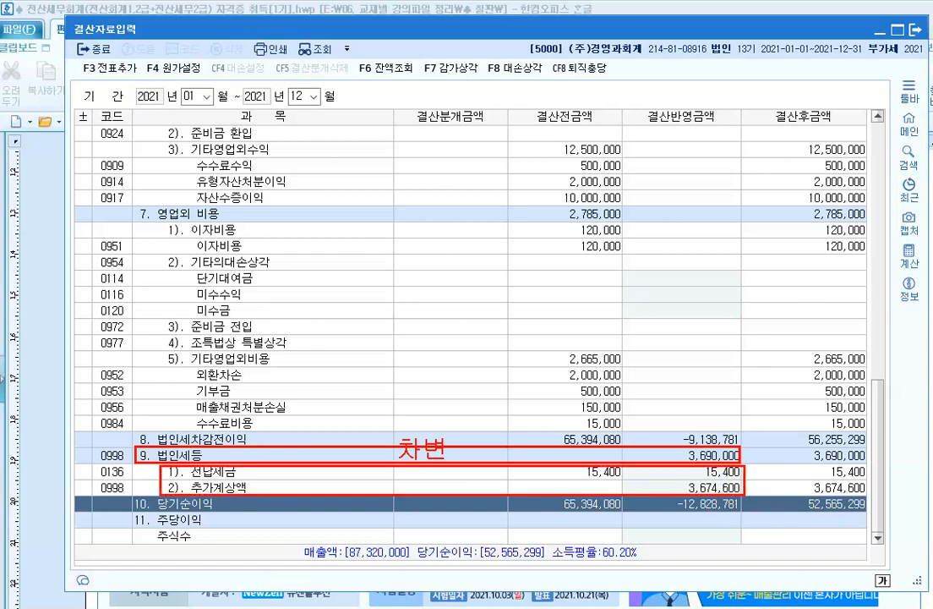
{"action": "left_click", "coordinate": [402, 485]}
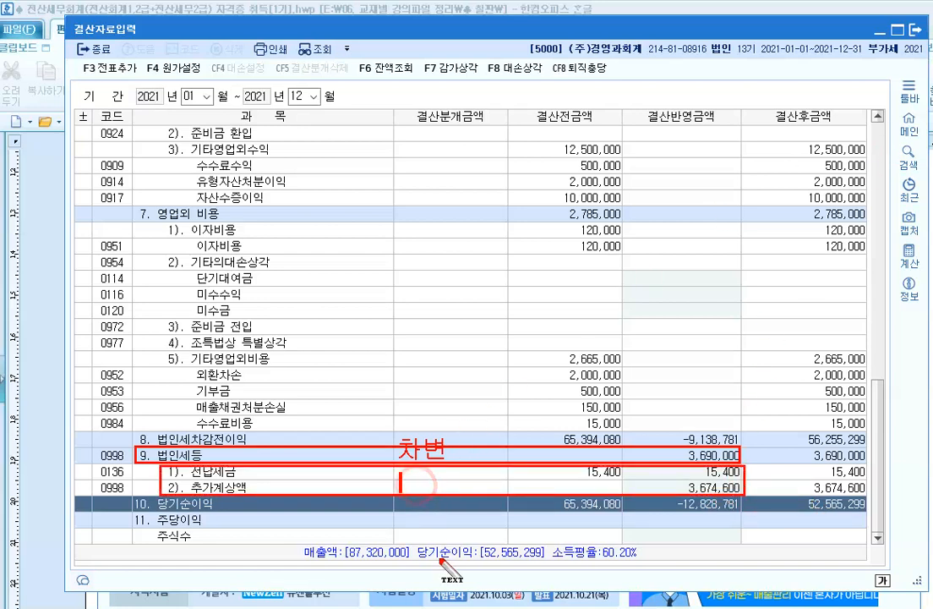
{"action": "type", "text": "대변"}
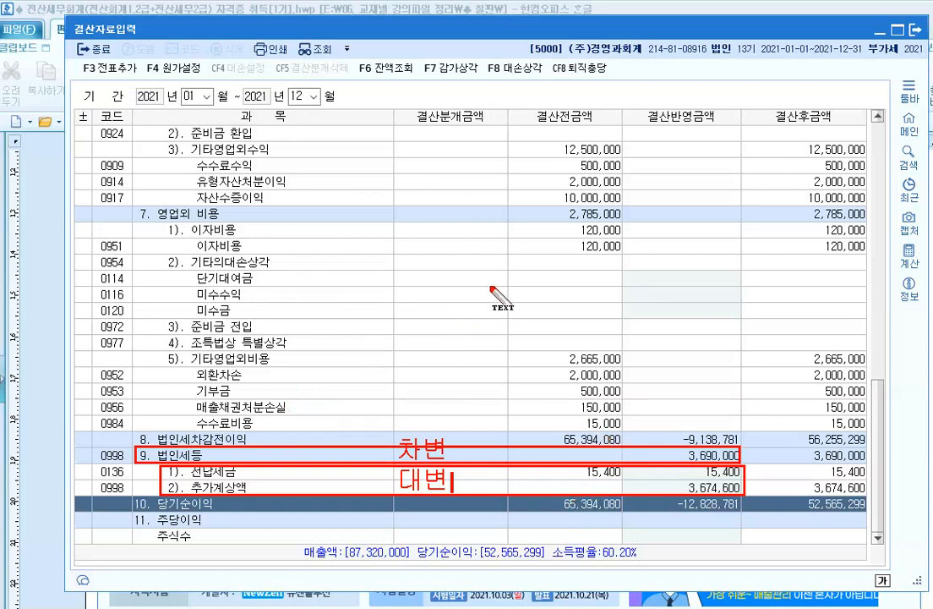
{"action": "key", "text": "Escape"}
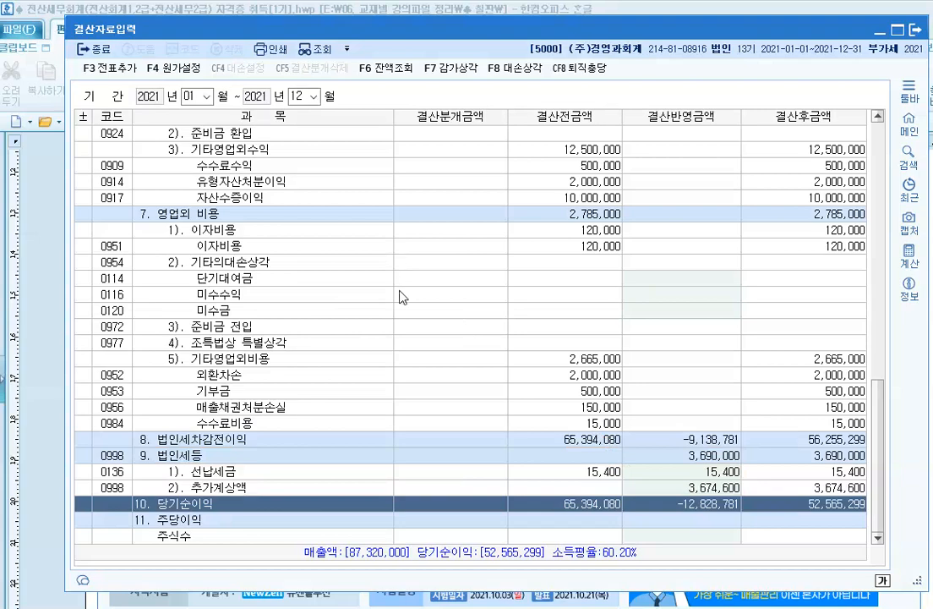
Step: Add the automatic closing entries from 결산자료입력 to 일반전표 and confirm the addition
{"action": "scroll", "coordinate": [403, 297], "scroll_direction": "up", "scroll_amount": 15}
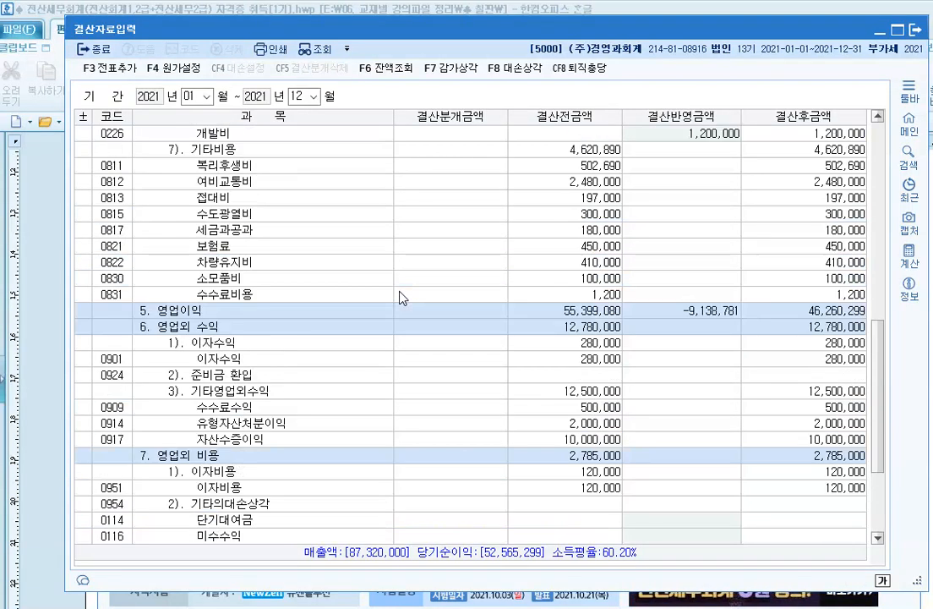
{"action": "scroll", "coordinate": [402, 298], "scroll_direction": "up", "scroll_amount": 5}
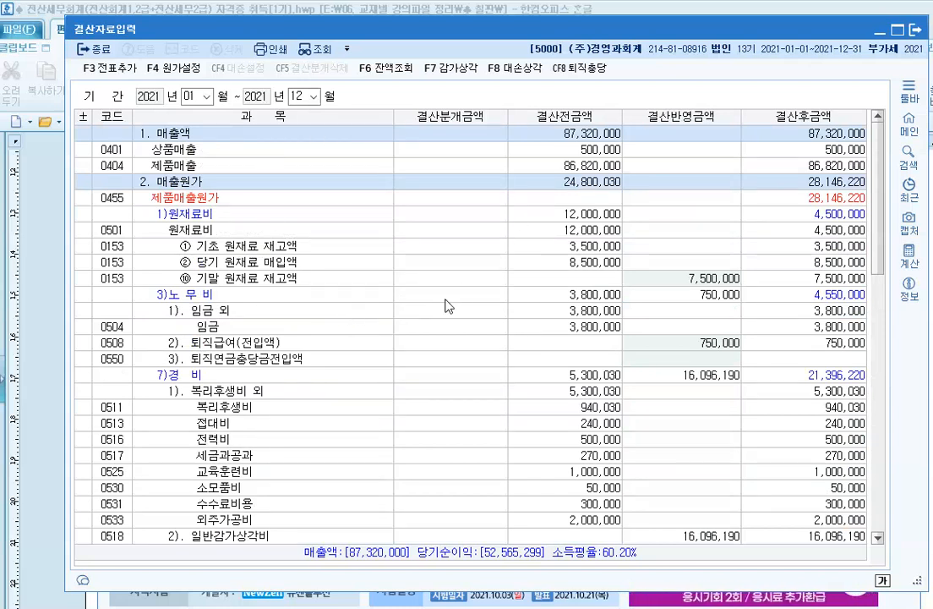
{"action": "left_click", "coordinate": [689, 245]}
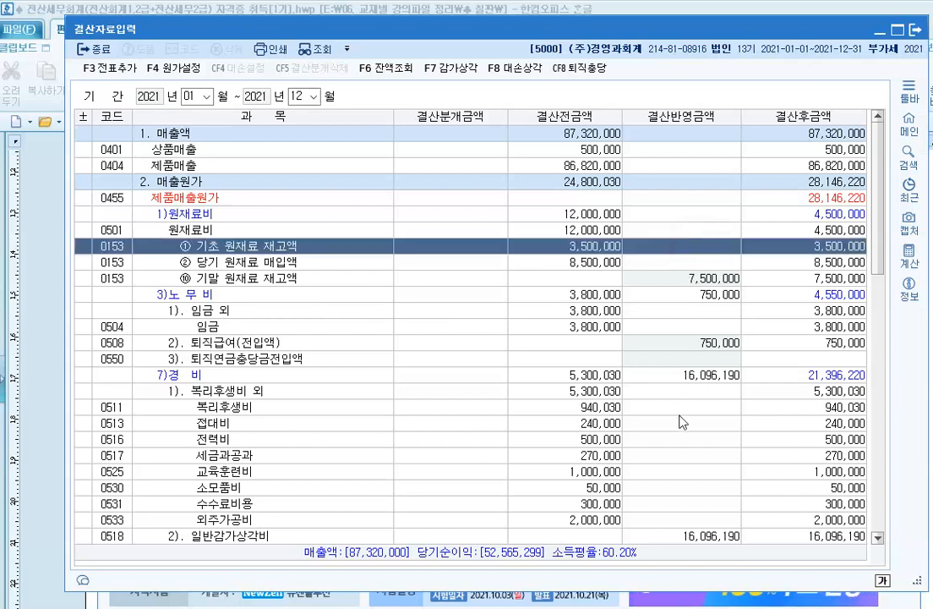
{"action": "left_click", "coordinate": [106, 71]}
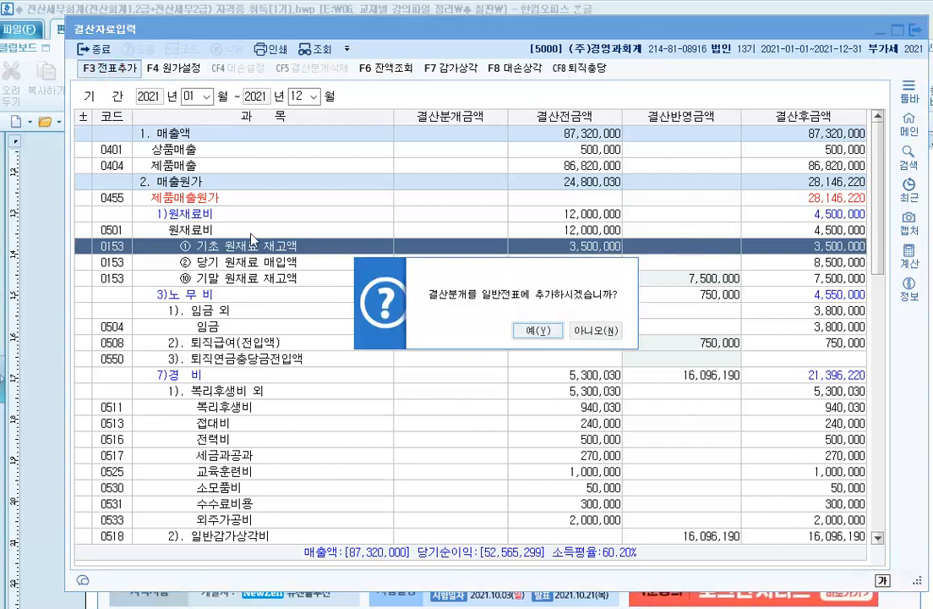
{"action": "left_click", "coordinate": [535, 331]}
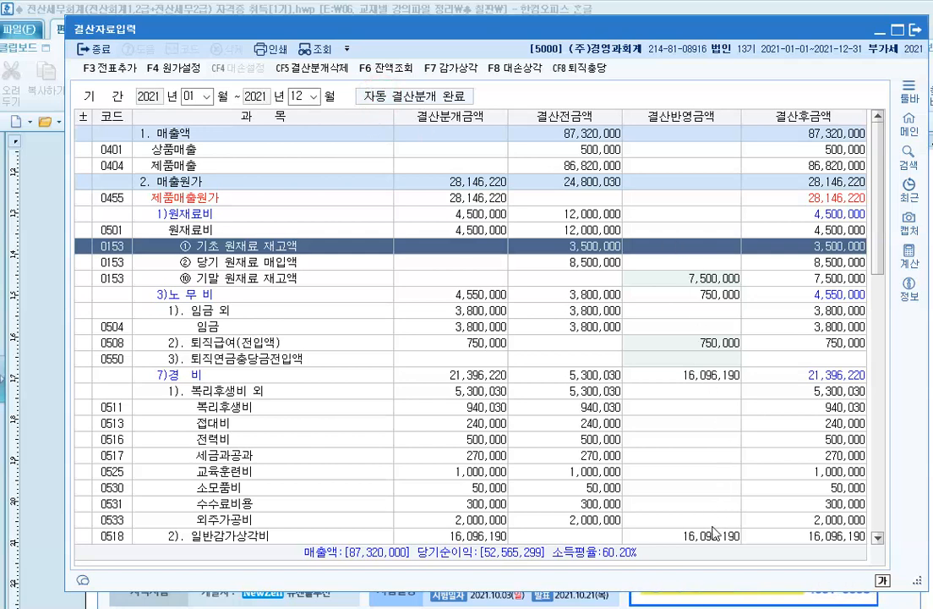
{"action": "left_click", "coordinate": [400, 102]}
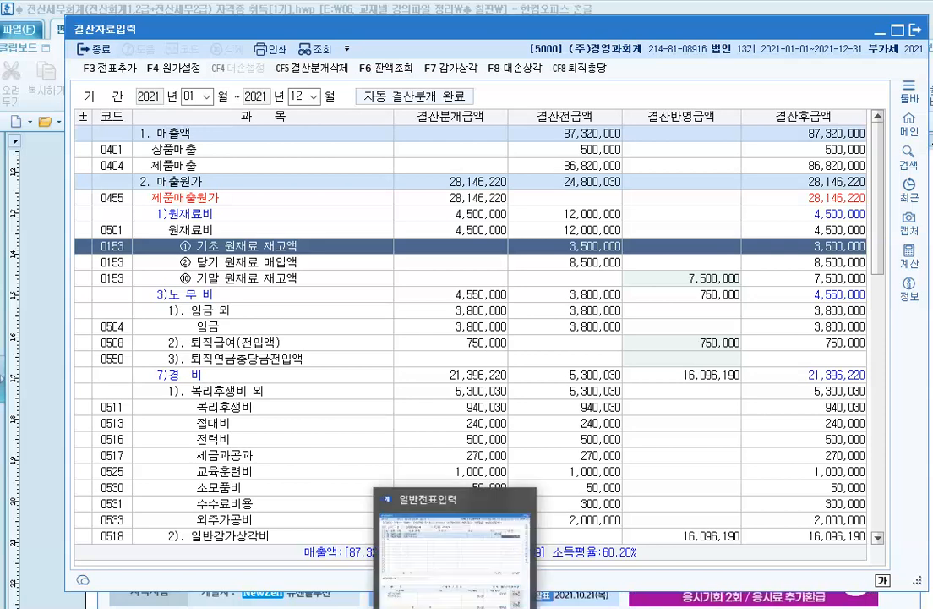
Step: Reload the 31 December 2021 vouchers in 일반전표입력, review the closing entries from beginning to end, and return to 결산자료입력
{"action": "left_click", "coordinate": [455, 608]}
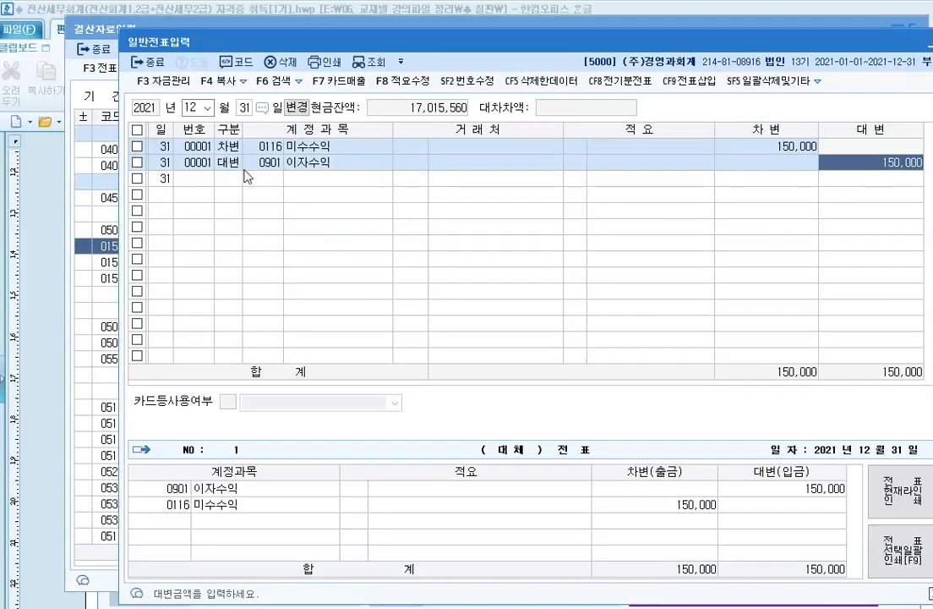
{"action": "left_click", "coordinate": [243, 108]}
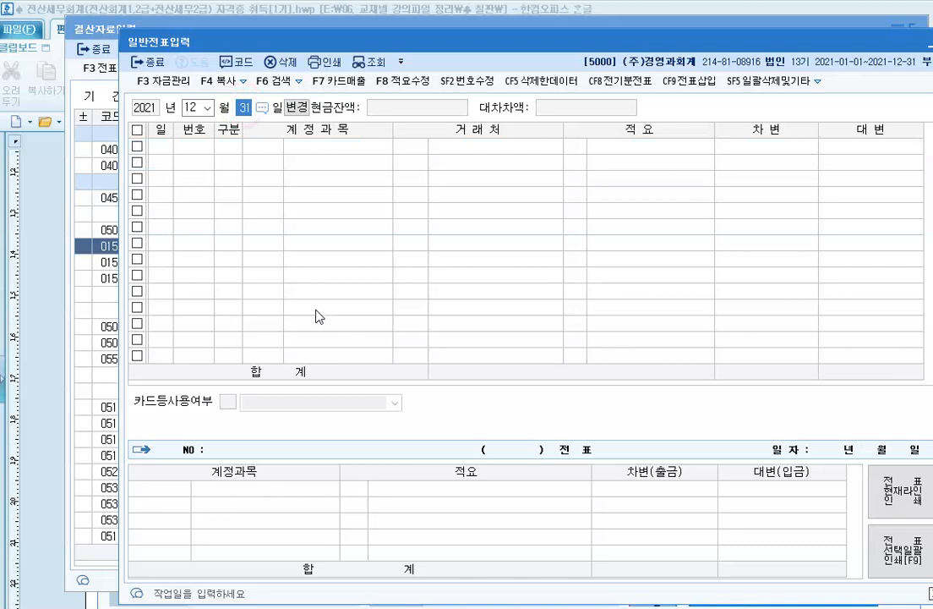
{"action": "key", "text": "Return"}
{"action": "scroll", "coordinate": [315, 312], "scroll_direction": "up", "scroll_amount": 7}
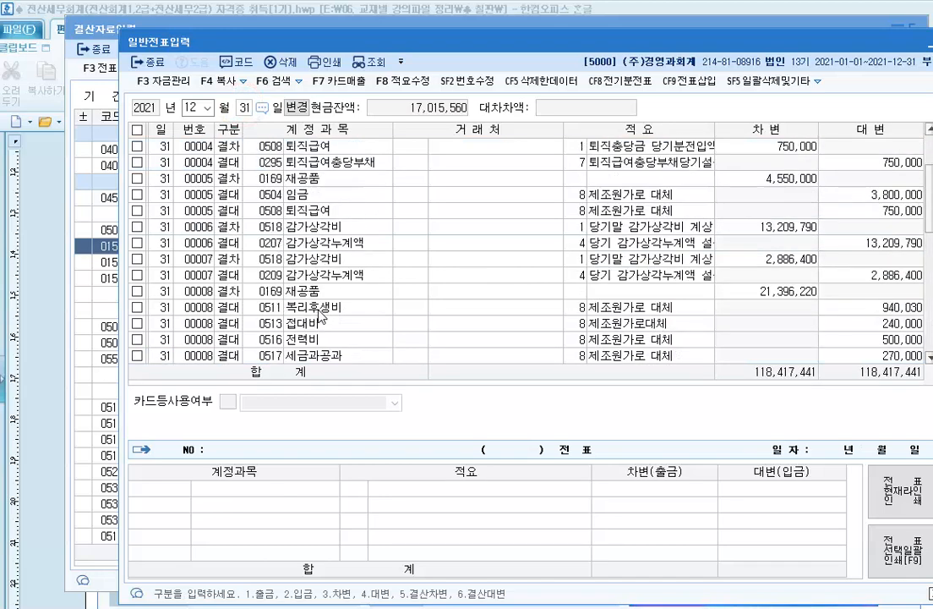
{"action": "scroll", "coordinate": [321, 238], "scroll_direction": "up", "scroll_amount": 2}
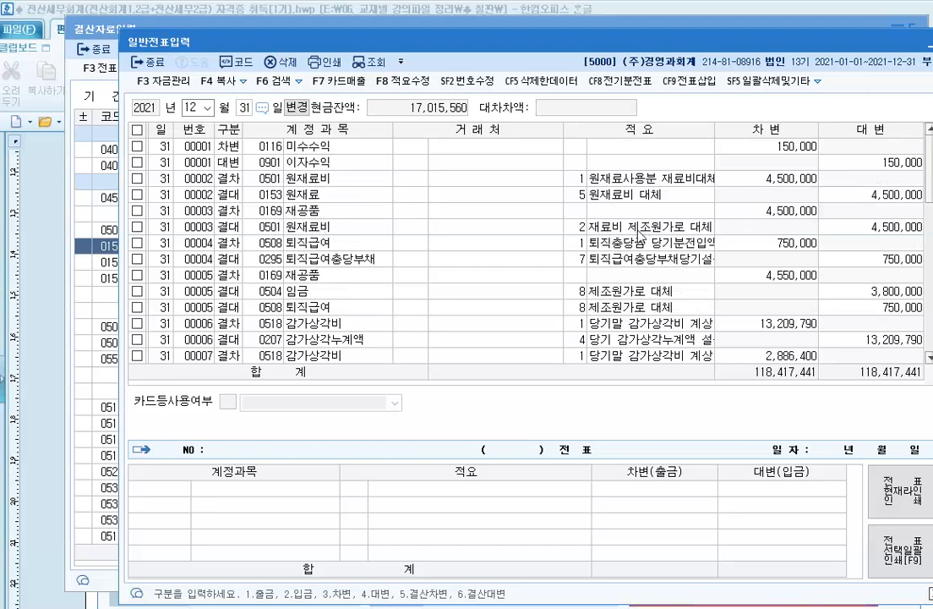
{"action": "scroll", "coordinate": [640, 236], "scroll_direction": "down", "scroll_amount": 12}
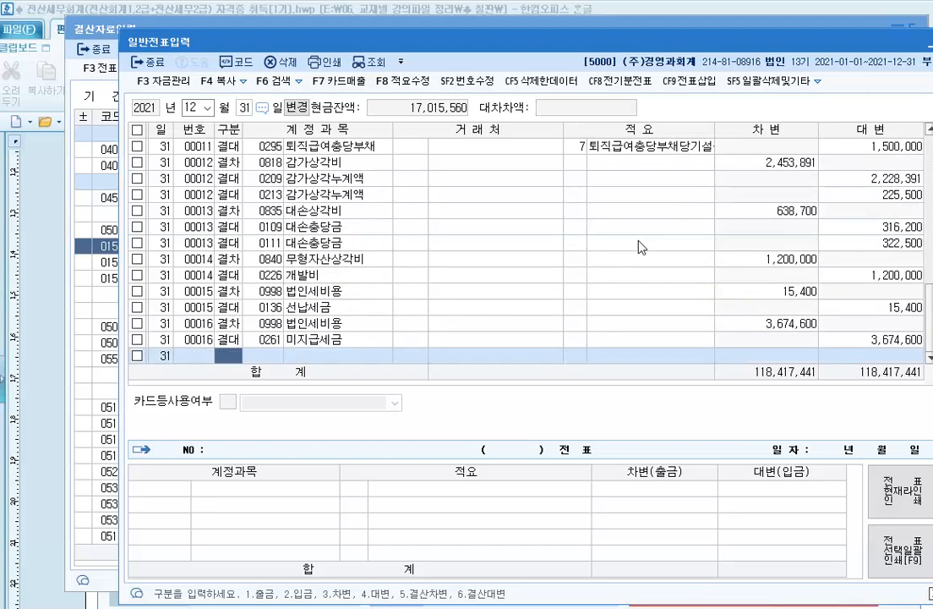
{"action": "scroll", "coordinate": [639, 240], "scroll_direction": "up", "scroll_amount": 3}
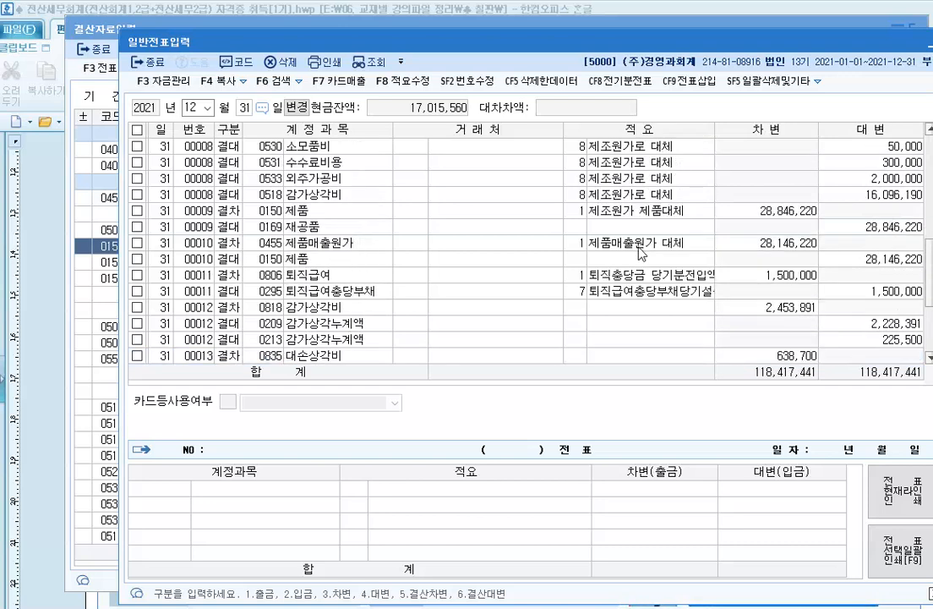
{"action": "scroll", "coordinate": [640, 253], "scroll_direction": "up", "scroll_amount": 8}
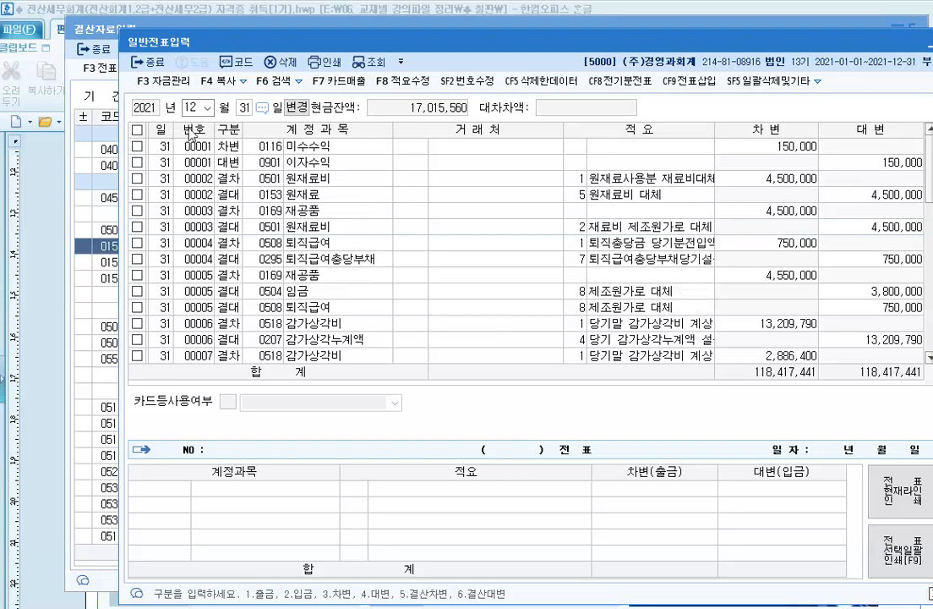
{"action": "left_click", "coordinate": [373, 43]}
{"action": "left_click_drag", "start_coordinate": [374, 44], "coordinate": [393, 37]}
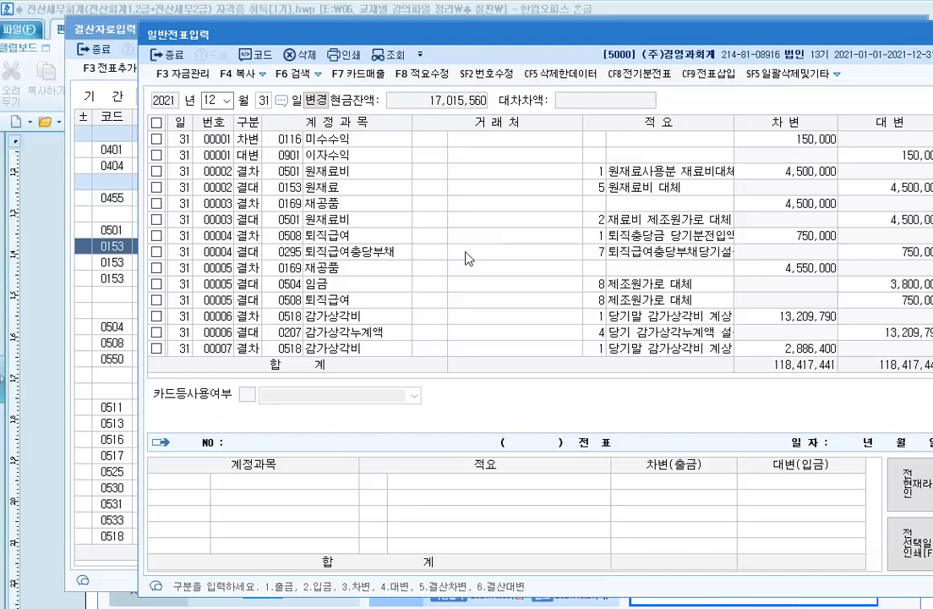
{"action": "key", "text": "Escape"}
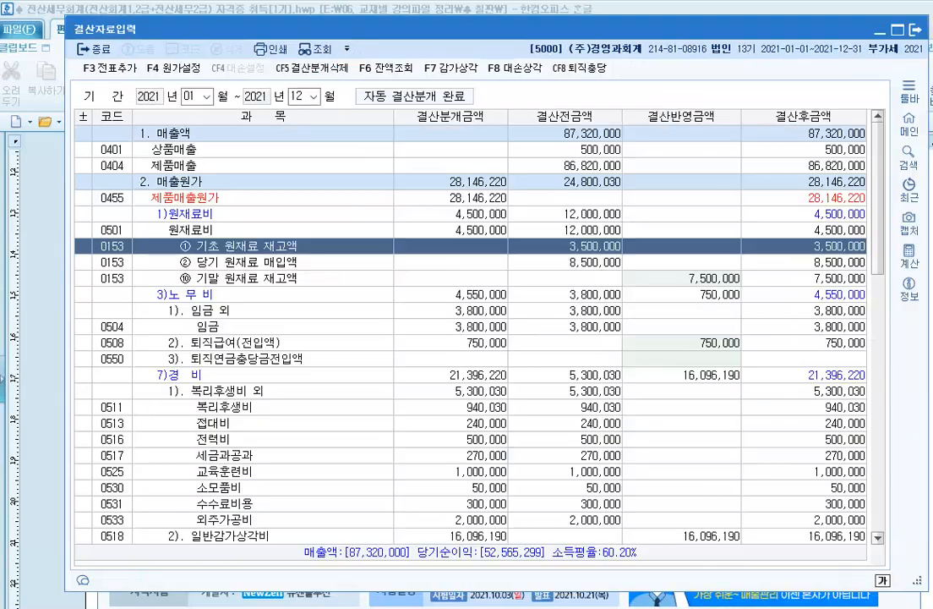